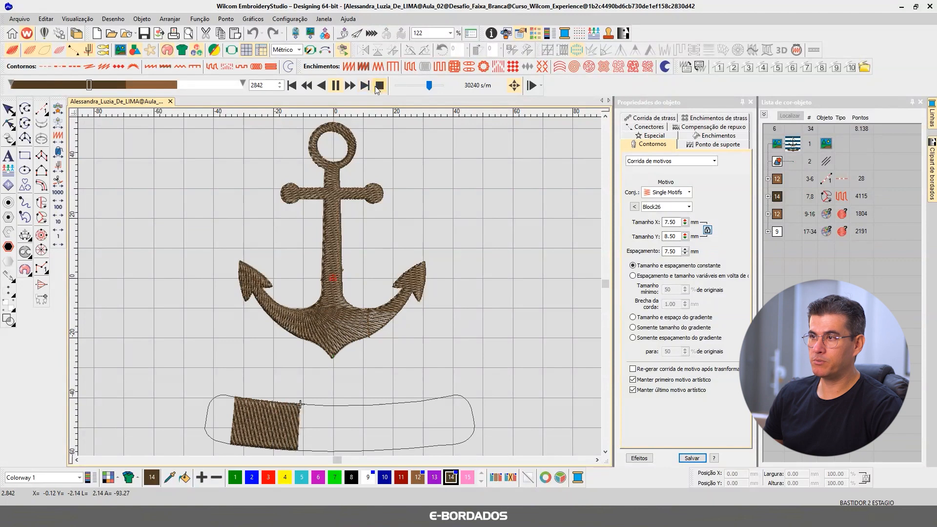
Step: Simulate the design's stitch-out from the start at varying speeds, examining the anchor and the banner fill closely, and close the simulation
{"action": "left_click", "coordinate": [292, 85]}
{"action": "mouse_move", "coordinate": [423, 87]}
{"action": "left_mouse_down"}
{"action": "mouse_move", "coordinate": [431, 88]}
{"action": "mouse_move", "coordinate": [413, 81]}
{"action": "left_mouse_up"}
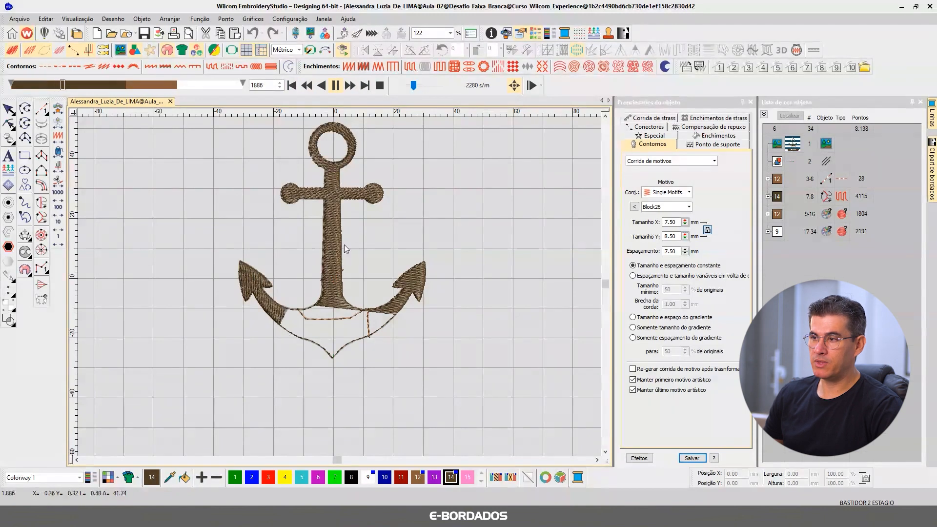
{"action": "scroll", "coordinate": [330, 265], "scroll_direction": "up", "scroll_amount": 3}
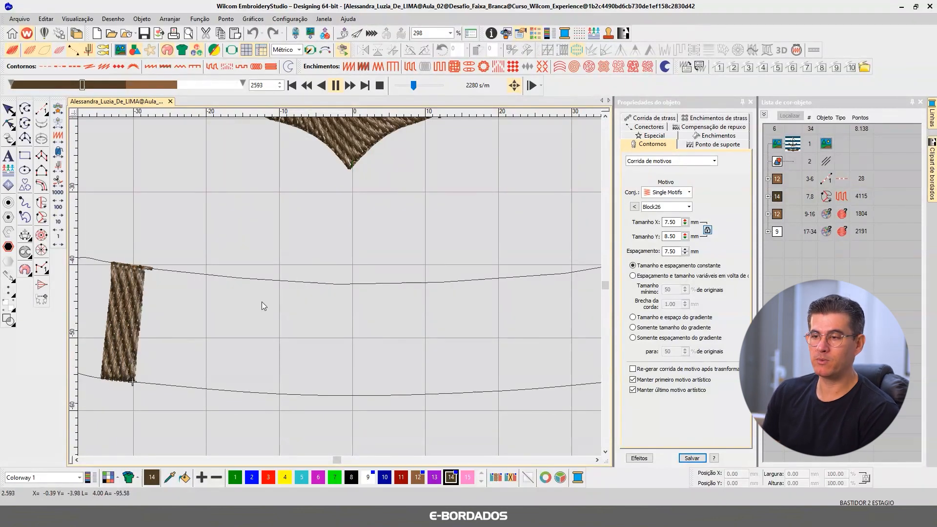
{"action": "scroll", "coordinate": [340, 286], "scroll_direction": "down", "scroll_amount": 3}
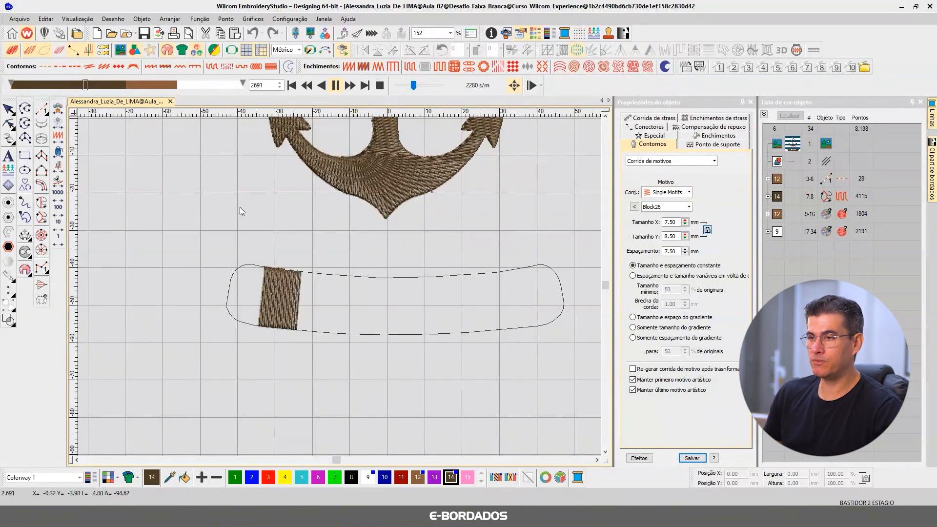
{"action": "left_click", "coordinate": [431, 85]}
{"action": "scroll", "coordinate": [397, 231], "scroll_direction": "down", "scroll_amount": 1}
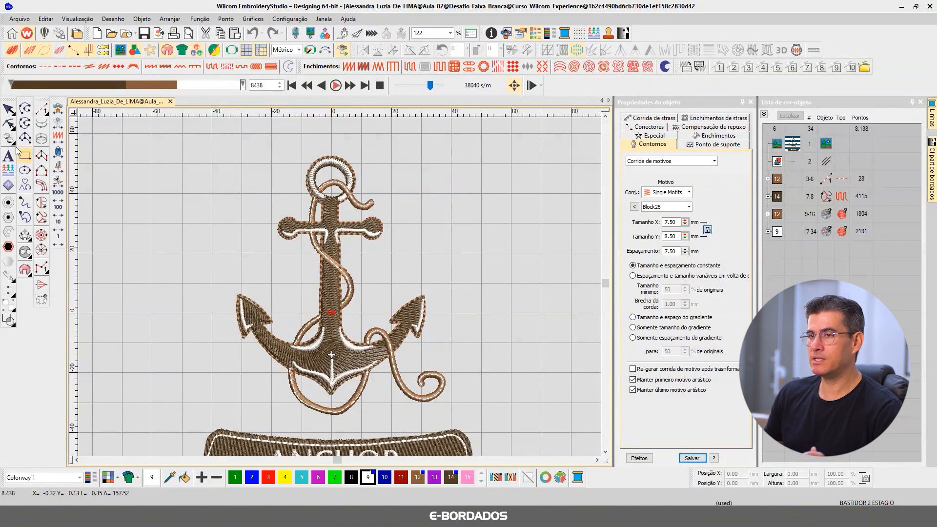
{"action": "left_click", "coordinate": [6, 111]}
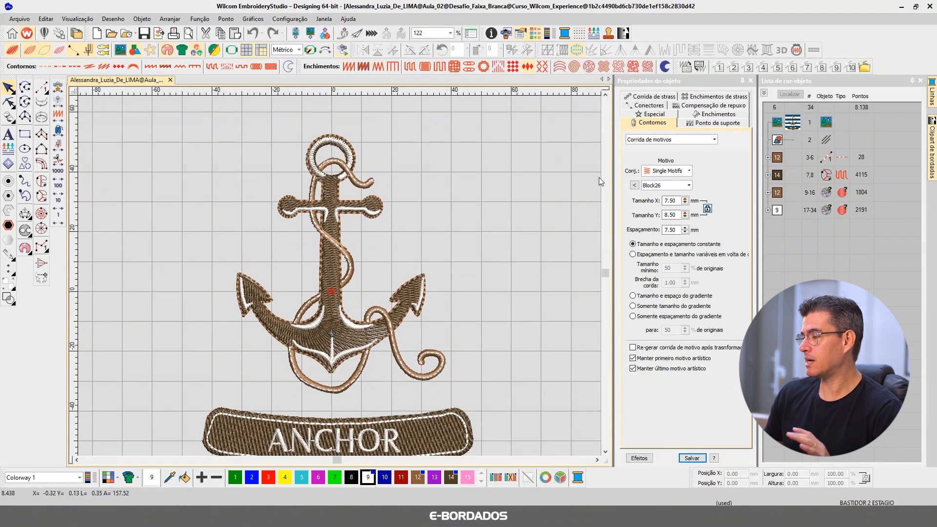
Step: Select the satin rope segment that winds across the upper shaft and show only that object, enlarged
{"action": "key", "text": "b"}
{"action": "left_click_drag", "start_coordinate": [213, 132], "coordinate": [424, 239]}
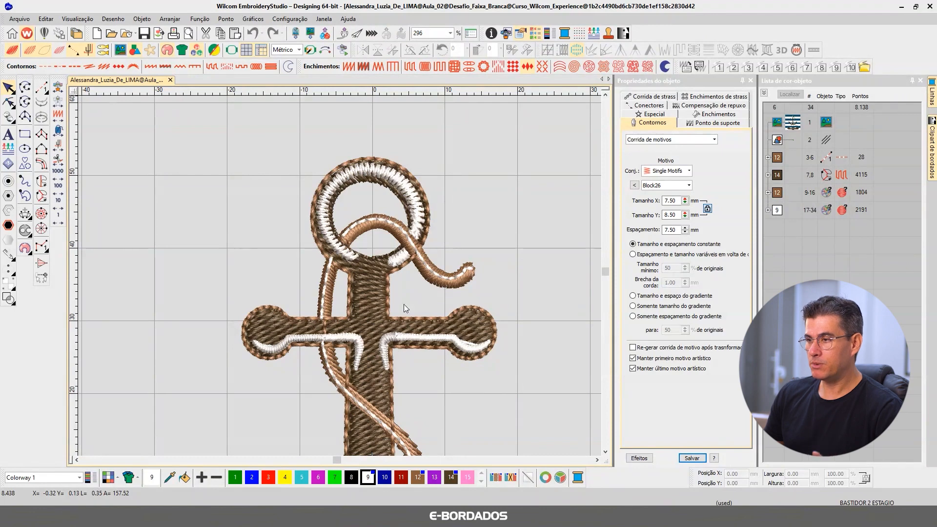
{"action": "left_click", "coordinate": [464, 280]}
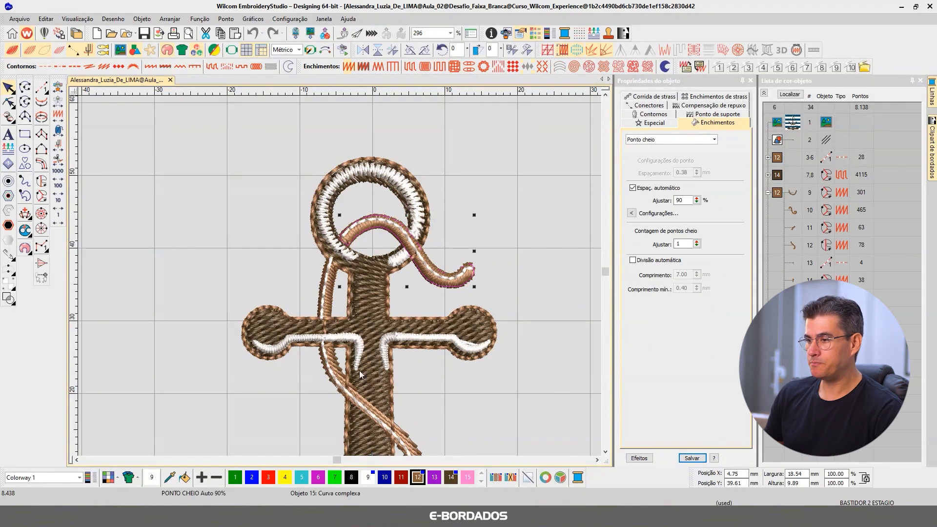
{"action": "left_click", "coordinate": [338, 363]}
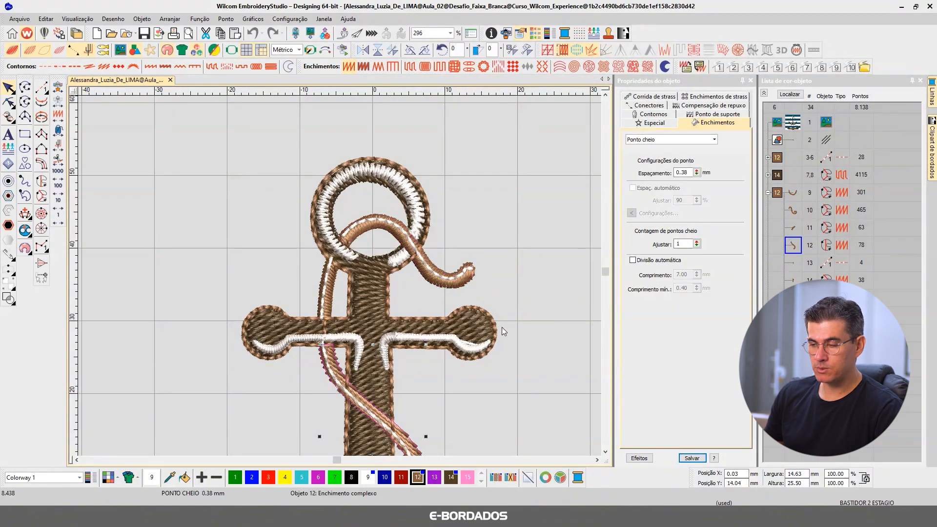
{"action": "key", "text": "shift+s"}
{"action": "scroll", "coordinate": [482, 375], "scroll_direction": "down", "scroll_amount": 4}
{"action": "left_click_drag", "start_coordinate": [247, 233], "coordinate": [359, 355]}
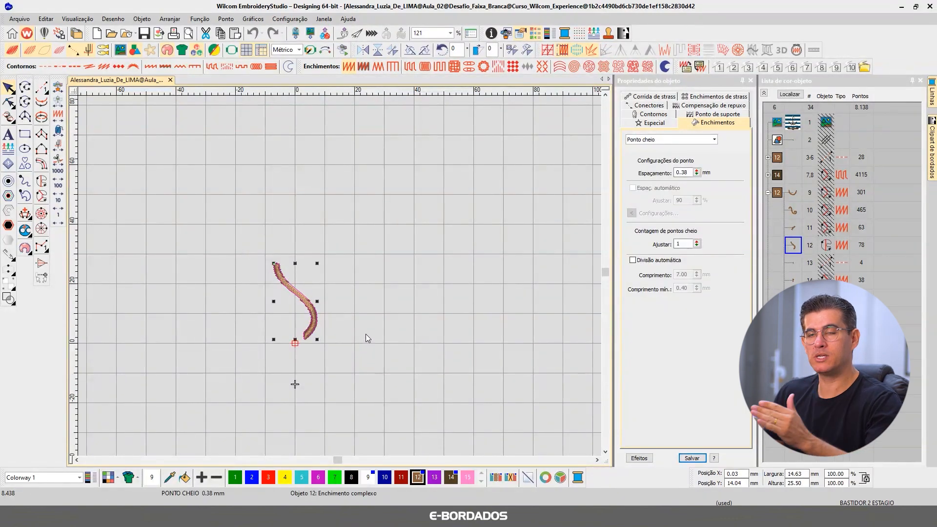
{"action": "key", "text": "b"}
{"action": "left_click_drag", "start_coordinate": [252, 236], "coordinate": [360, 352]}
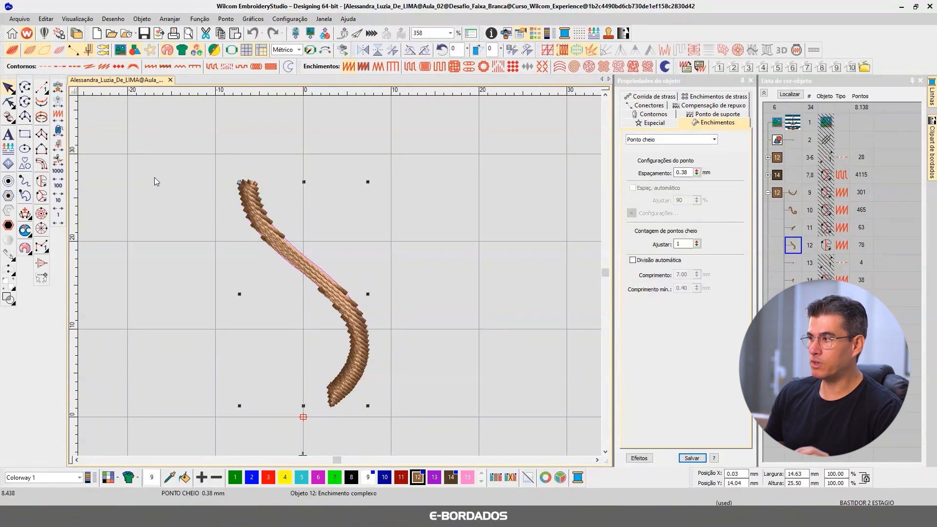
Step: Add stitch angle lines across the rope segment so its satin stitches follow the curve, and show the whole design again
{"action": "left_click", "coordinate": [25, 214]}
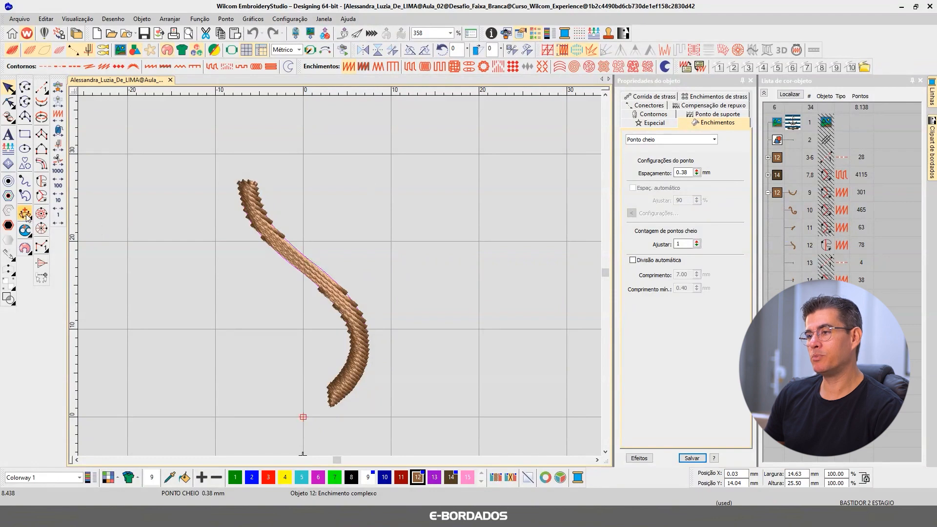
{"action": "left_click", "coordinate": [216, 198]}
{"action": "left_click", "coordinate": [346, 238]}
{"action": "left_click", "coordinate": [276, 288]}
{"action": "left_click", "coordinate": [319, 324]}
{"action": "left_click", "coordinate": [386, 321]}
{"action": "left_click", "coordinate": [321, 370]}
{"action": "left_click", "coordinate": [357, 399]}
{"action": "key", "text": "Return"}
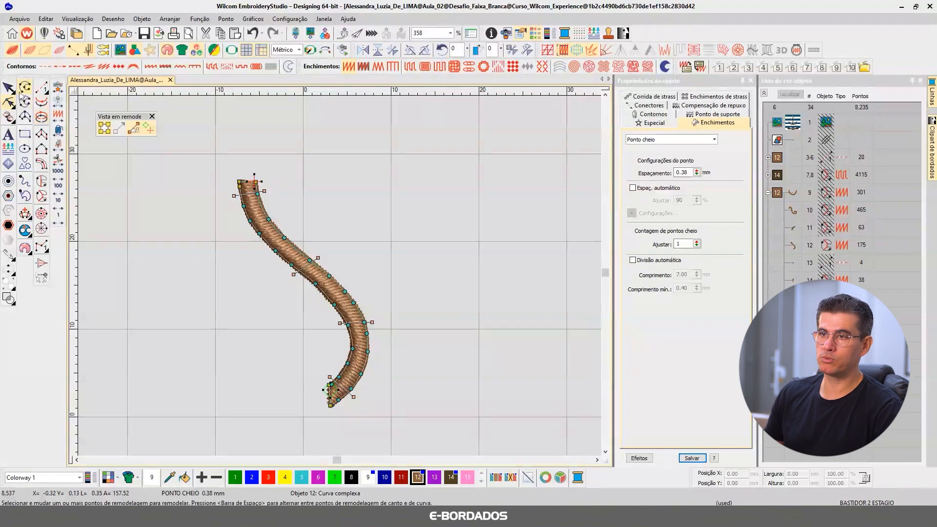
{"action": "key", "text": "Escape"}
{"action": "key", "text": "shift+s"}
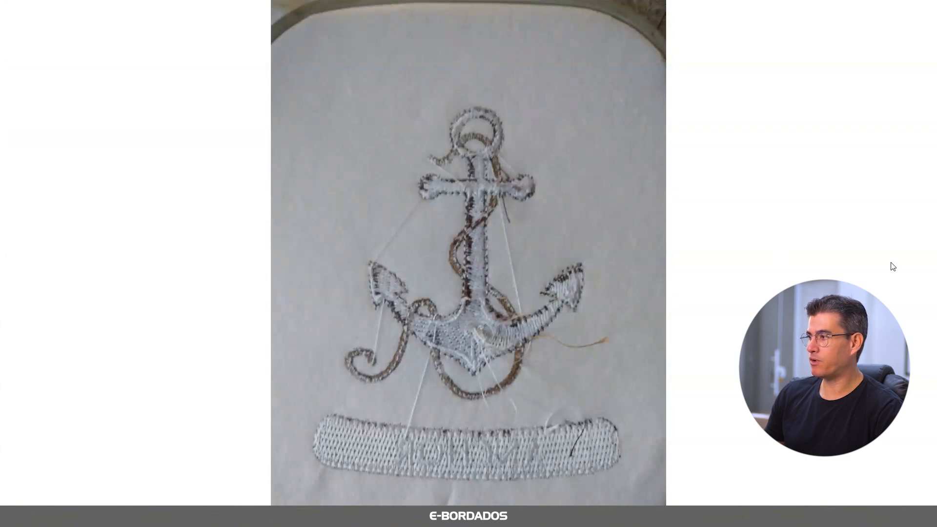
Step: Examine the front photo of the stitched-out anchor close up around the rope and shaft
{"action": "left_click", "coordinate": [925, 272]}
{"action": "scroll", "coordinate": [452, 182], "scroll_direction": "up", "scroll_amount": 5}
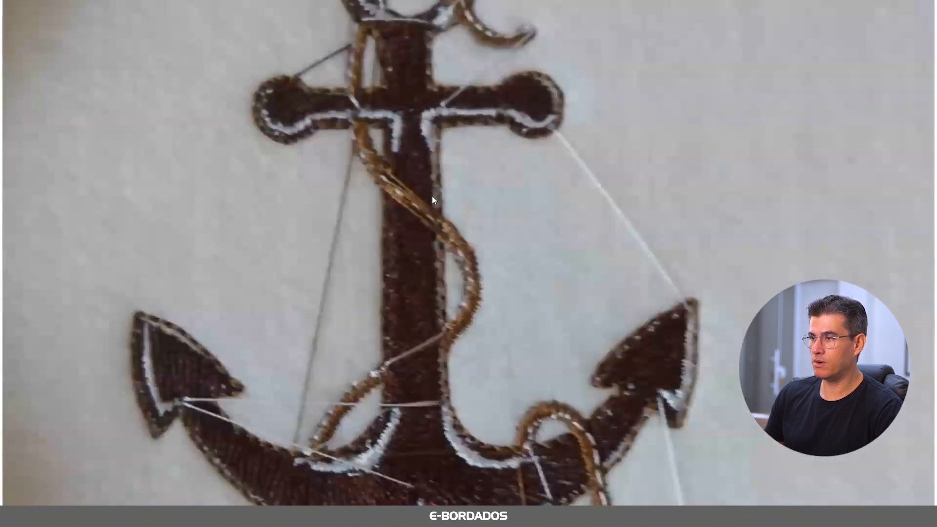
{"action": "scroll", "coordinate": [409, 253], "scroll_direction": "up", "scroll_amount": 3}
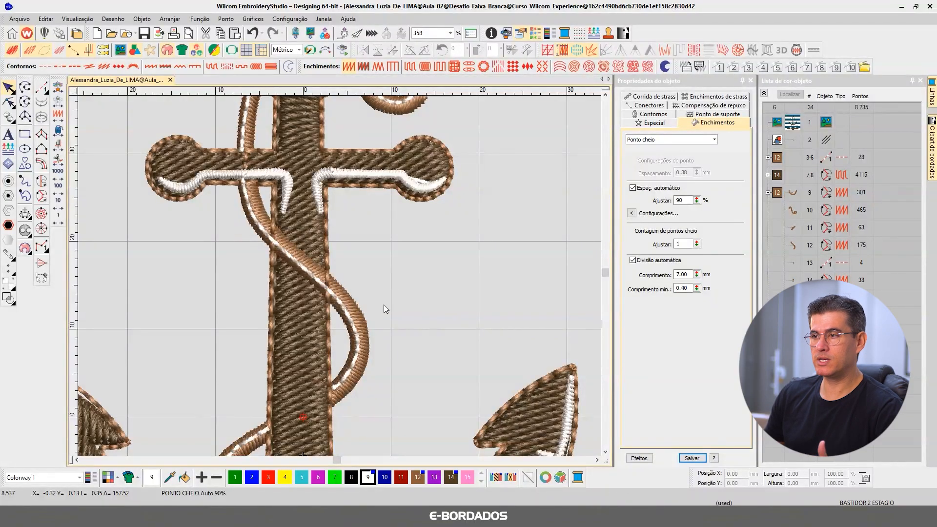
Step: Delete the white running-stitch highlights from the rope segments at the ring, beside the crossbar and across the upper shaft
{"action": "scroll", "coordinate": [370, 277], "scroll_direction": "down", "scroll_amount": 4}
{"action": "scroll", "coordinate": [340, 276], "scroll_direction": "up", "scroll_amount": 4}
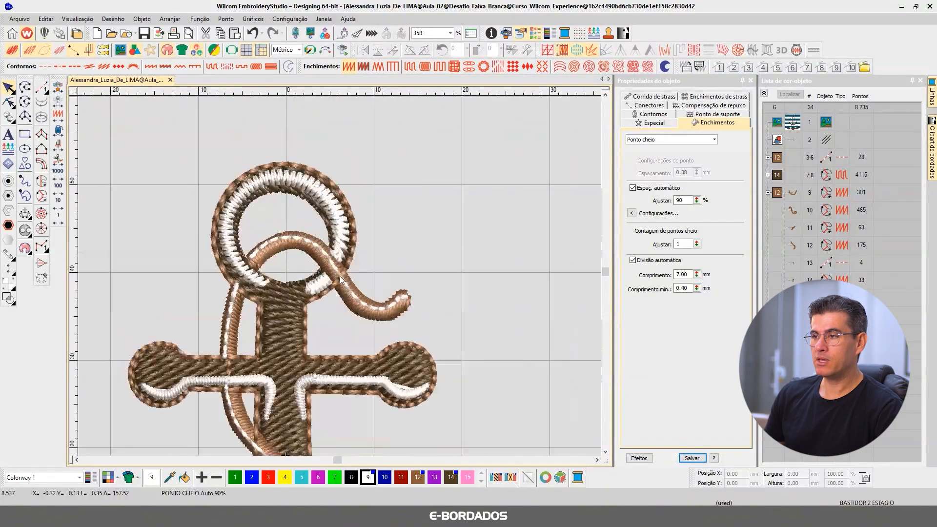
{"action": "left_click", "coordinate": [330, 264]}
{"action": "key", "text": "Delete"}
{"action": "left_click", "coordinate": [233, 304]}
{"action": "key", "text": "Delete"}
{"action": "left_click", "coordinate": [226, 404]}
{"action": "key", "text": "Delete"}
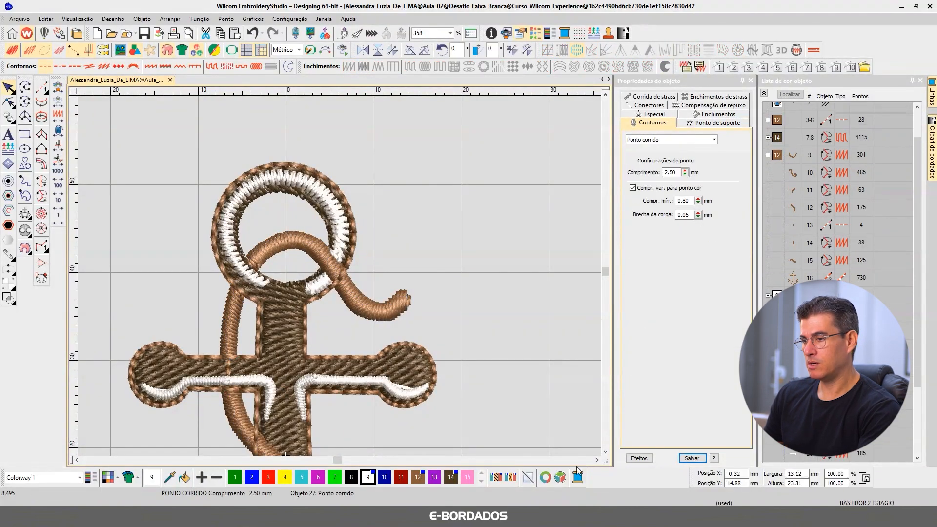
Step: Delete the white highlight from the short rope segment left of the anchor shaft's base
{"action": "left_click", "coordinate": [606, 454]}
{"action": "left_click", "coordinate": [606, 454]}
{"action": "left_click", "coordinate": [607, 453]}
{"action": "left_click", "coordinate": [607, 453]}
{"action": "left_click", "coordinate": [606, 453]}
{"action": "left_click", "coordinate": [606, 454]}
{"action": "left_click", "coordinate": [606, 453]}
{"action": "left_click", "coordinate": [607, 454]}
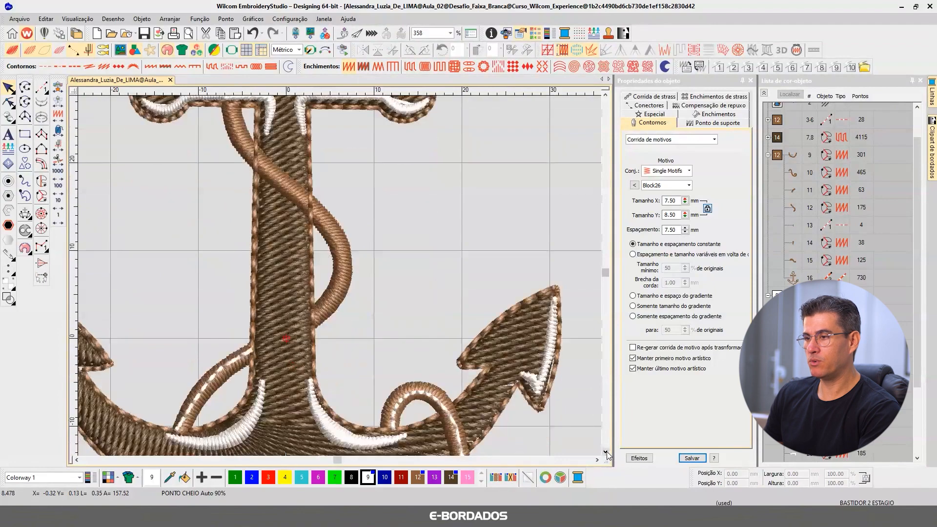
{"action": "left_click", "coordinate": [606, 453]}
{"action": "left_click", "coordinate": [606, 453]}
{"action": "key", "text": "Delete"}
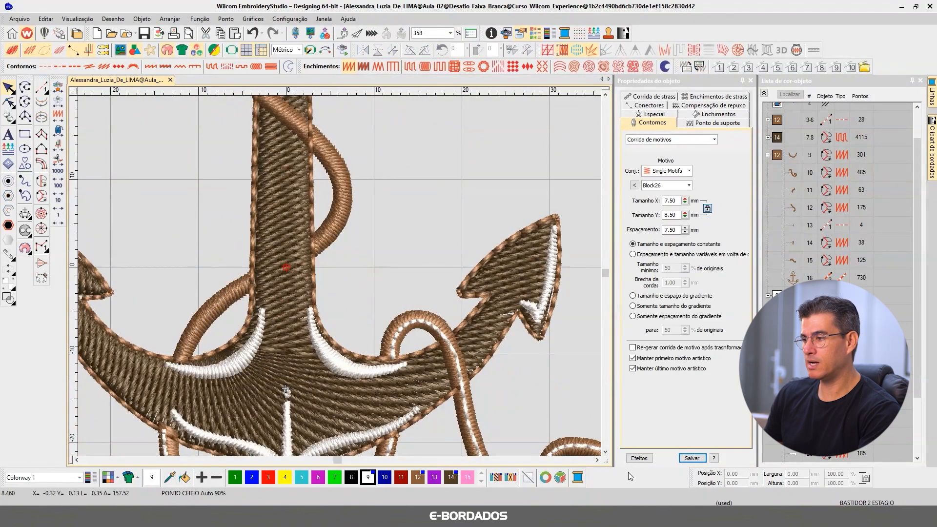
Step: Delete the white highlights from the rope loop below the anchor and from the curled rope end beside it
{"action": "left_click", "coordinate": [606, 453]}
{"action": "left_click", "coordinate": [606, 453]}
{"action": "left_click", "coordinate": [607, 453]}
{"action": "left_click", "coordinate": [606, 453]}
{"action": "left_click", "coordinate": [370, 349]}
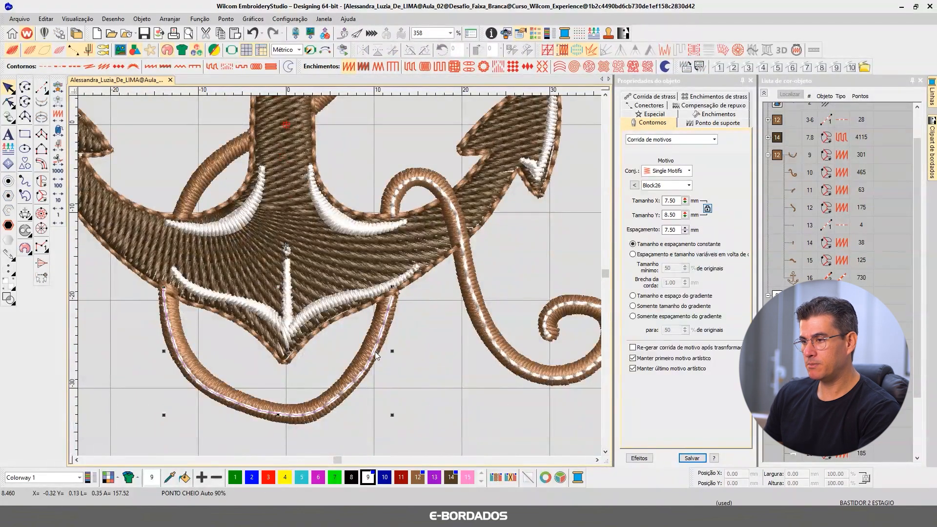
{"action": "key", "text": "Delete"}
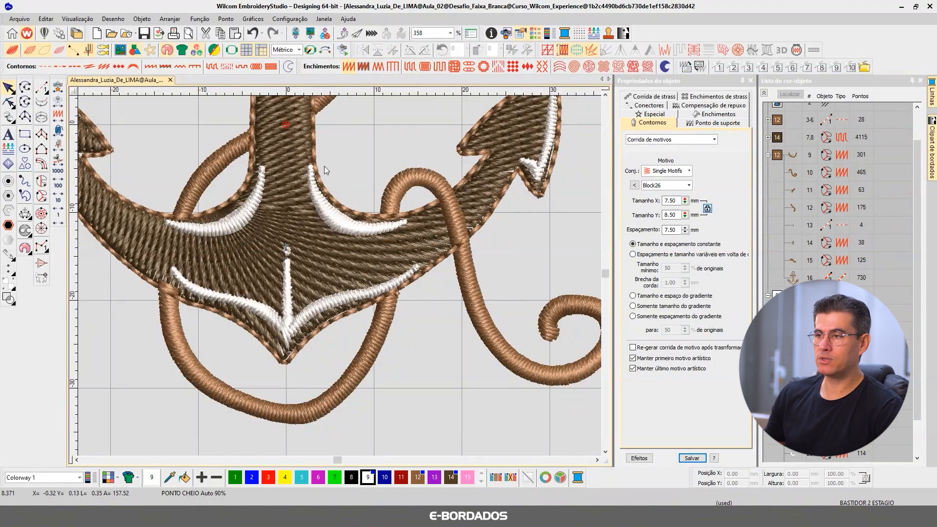
Step: Reshape the dark brown Tatami fill along the left fluke's upper diagonal edge so it reaches the outline stitching
{"action": "scroll", "coordinate": [323, 171], "scroll_direction": "down", "scroll_amount": 3}
{"action": "scroll", "coordinate": [320, 201], "scroll_direction": "down", "scroll_amount": 1}
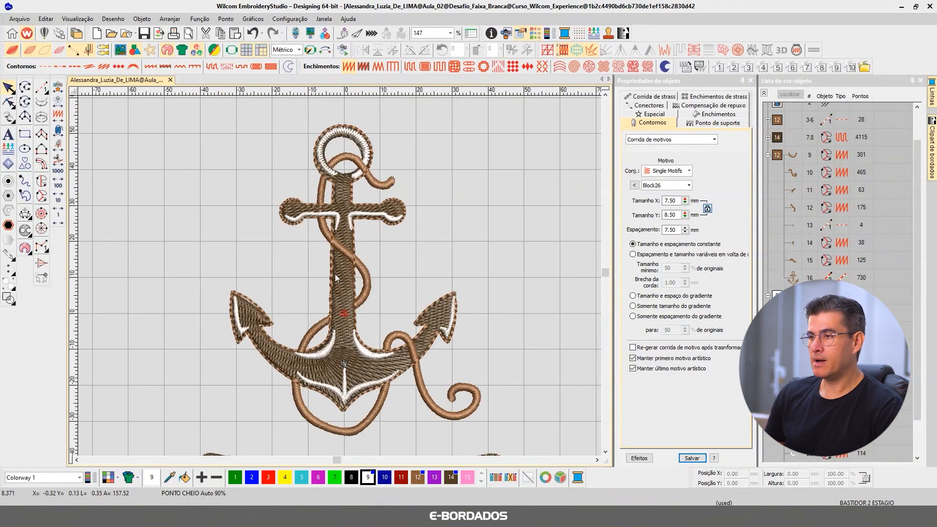
{"action": "scroll", "coordinate": [274, 330], "scroll_direction": "up", "scroll_amount": 5}
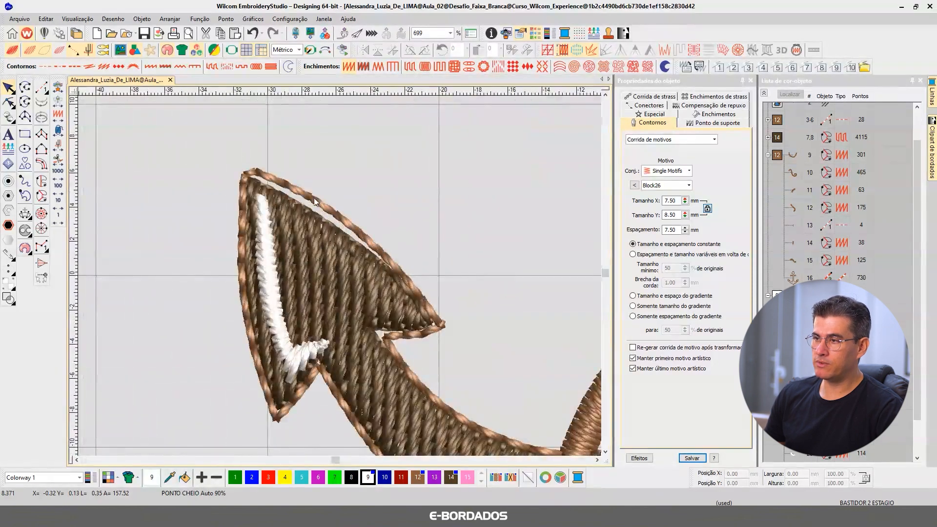
{"action": "left_click", "coordinate": [311, 238]}
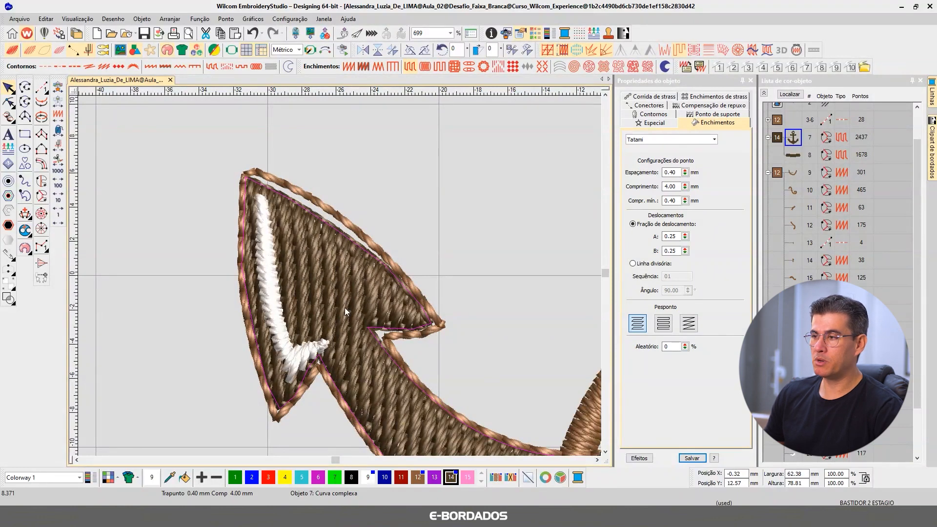
{"action": "left_click", "coordinate": [10, 102]}
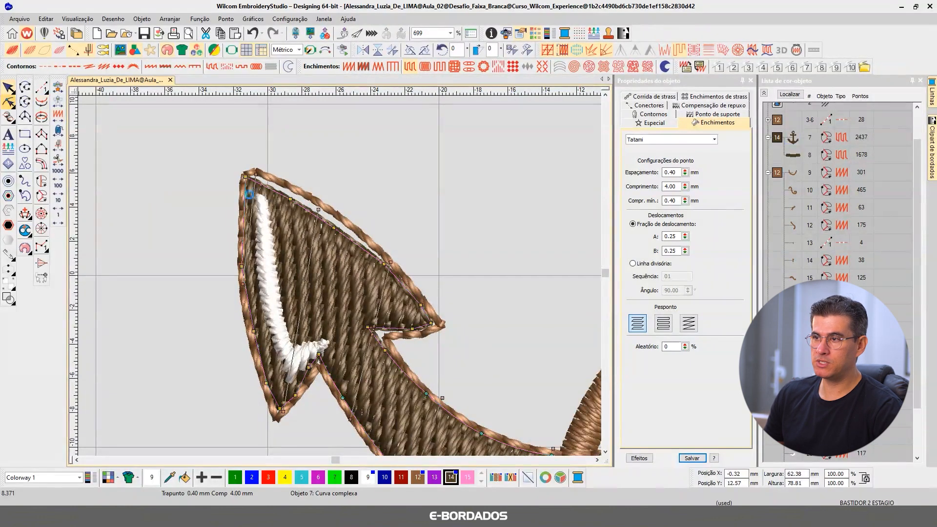
{"action": "left_click_drag", "start_coordinate": [245, 176], "coordinate": [248, 172]}
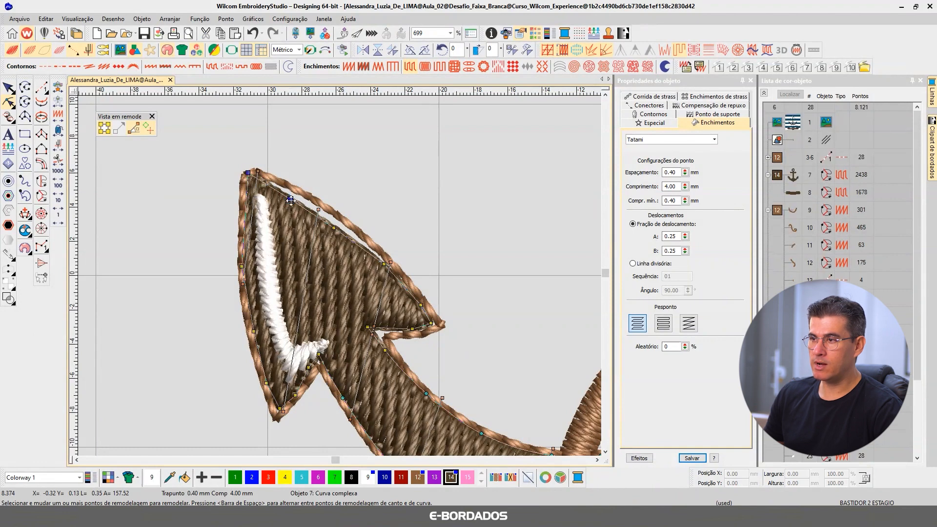
{"action": "left_click_drag", "start_coordinate": [333, 228], "coordinate": [334, 213]}
{"action": "left_click_drag", "start_coordinate": [385, 265], "coordinate": [383, 255]}
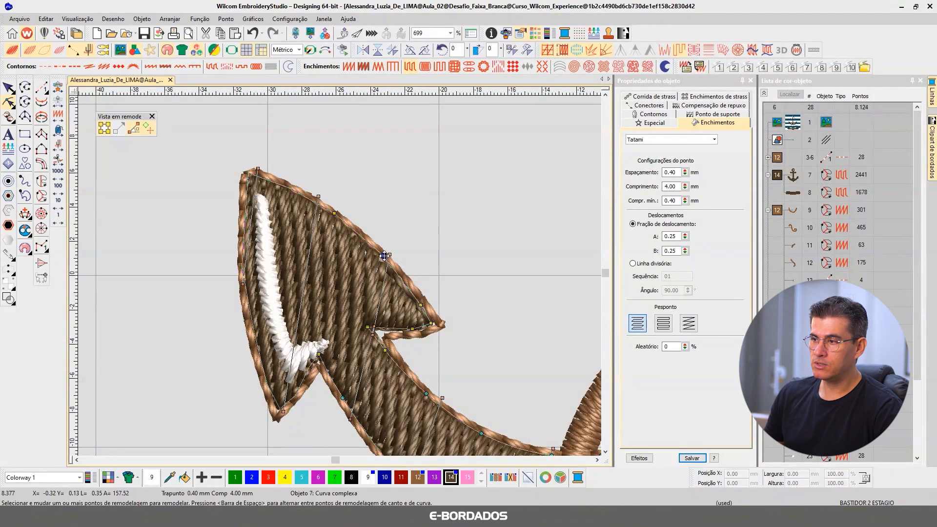
Step: Reshape the fill around the left fluke's inner barb and notch to meet the outline, and delete the stitch angle line crossing the barb
{"action": "left_click_drag", "start_coordinate": [421, 305], "coordinate": [414, 333]}
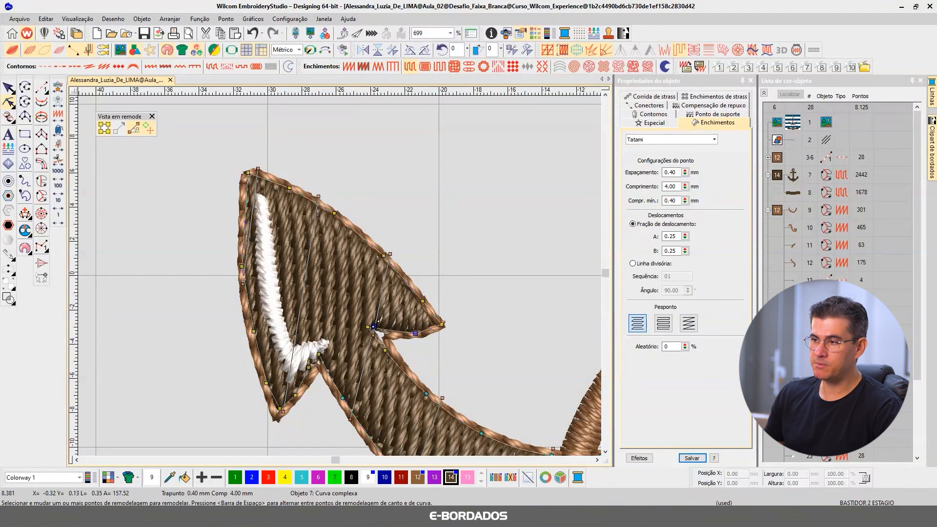
{"action": "left_click", "coordinate": [368, 328]}
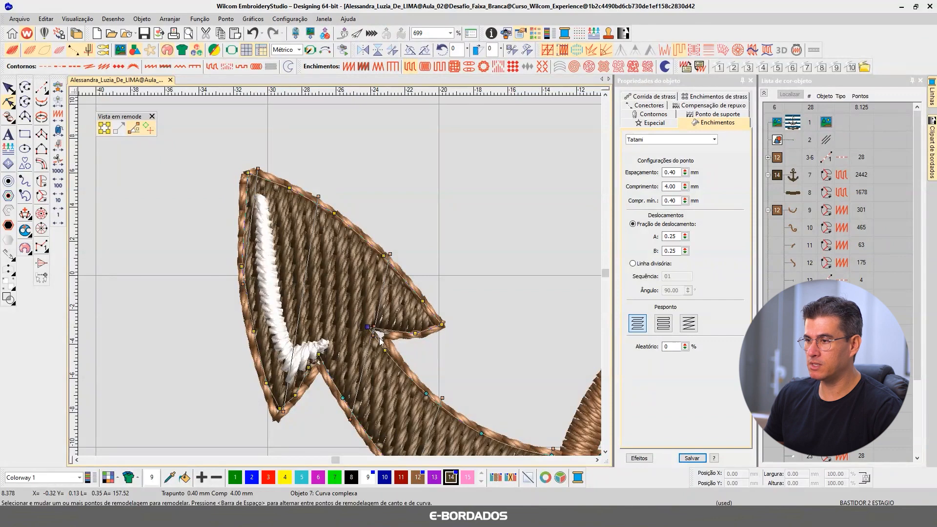
{"action": "left_click_drag", "start_coordinate": [372, 333], "coordinate": [390, 343]}
{"action": "left_click", "coordinate": [542, 280]}
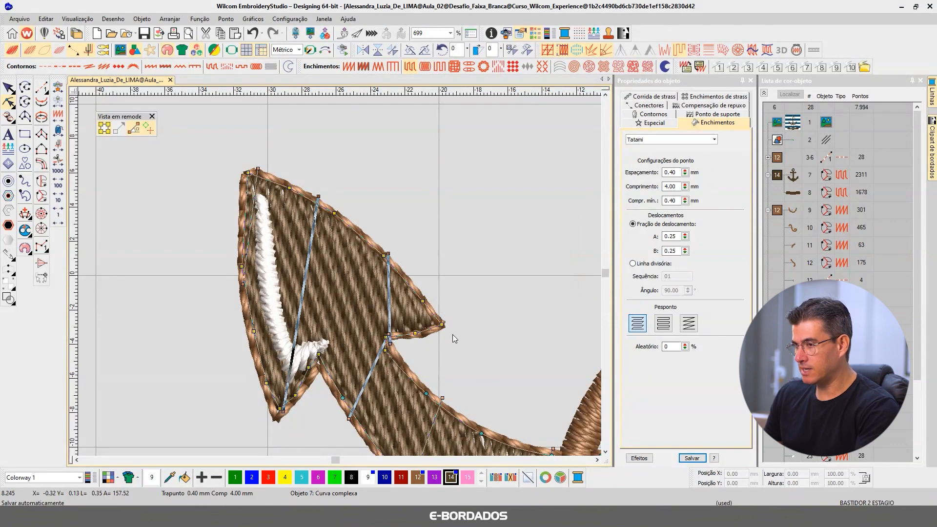
{"action": "left_click", "coordinate": [388, 254]}
{"action": "key", "text": "Delete"}
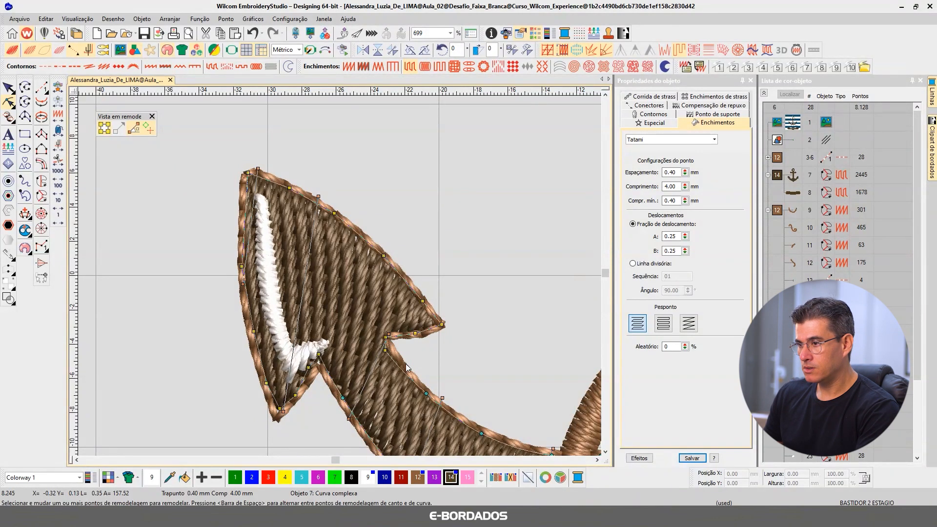
{"action": "left_click_drag", "start_coordinate": [385, 350], "coordinate": [392, 347]}
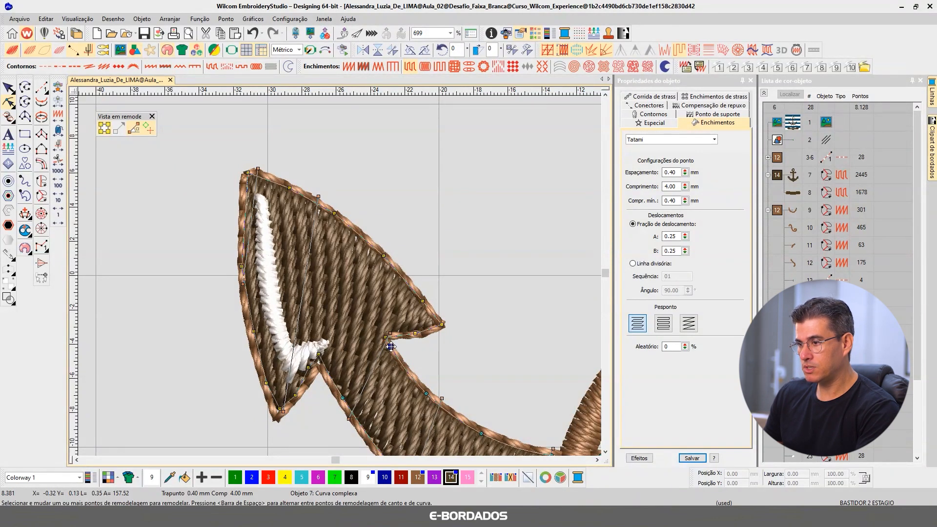
Step: Adjust the fill's nodes along the left fluke's outer edge and lower tip so they lie under the outline
{"action": "left_click", "coordinate": [241, 266]}
{"action": "left_click_drag", "start_coordinate": [246, 215], "coordinate": [242, 215]}
{"action": "left_click_drag", "start_coordinate": [254, 332], "coordinate": [250, 330]}
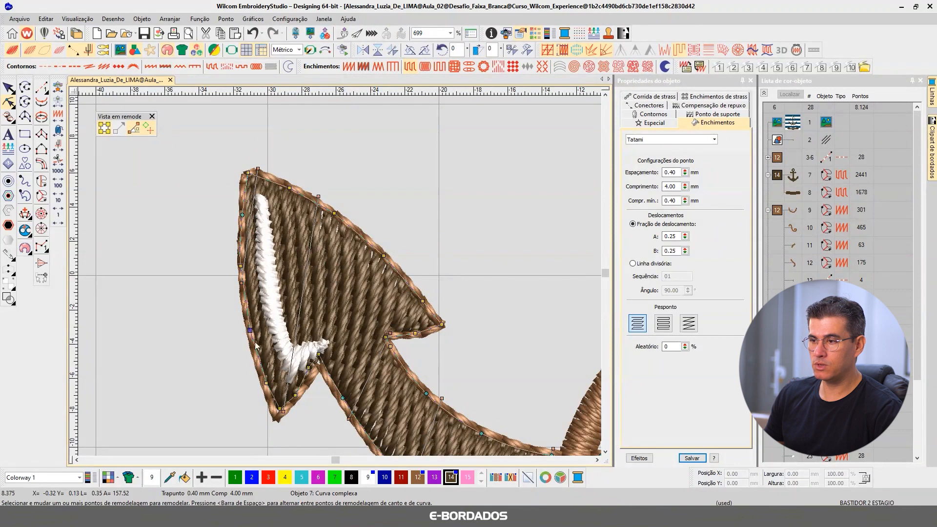
{"action": "left_click_drag", "start_coordinate": [266, 381], "coordinate": [276, 416]}
{"action": "left_click", "coordinate": [295, 396]}
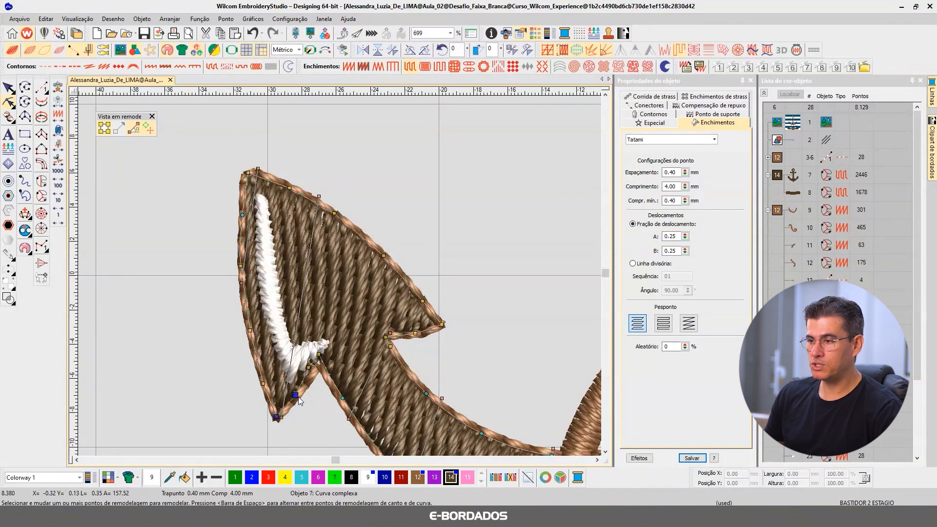
{"action": "left_click", "coordinate": [309, 368]}
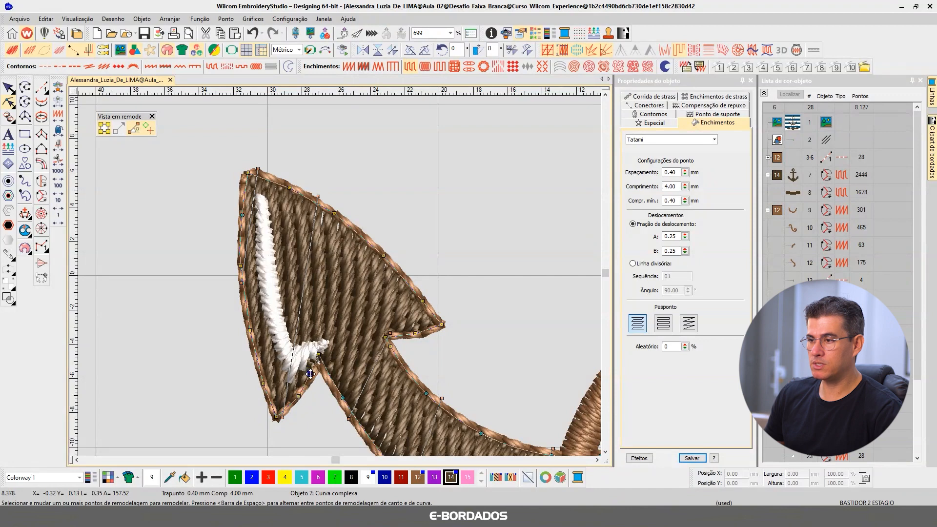
Step: Move the fill's node at the notch between the left fluke's lower tip and the arm onto the outline, and finish reshaping
{"action": "left_click_drag", "start_coordinate": [325, 356], "coordinate": [324, 366]}
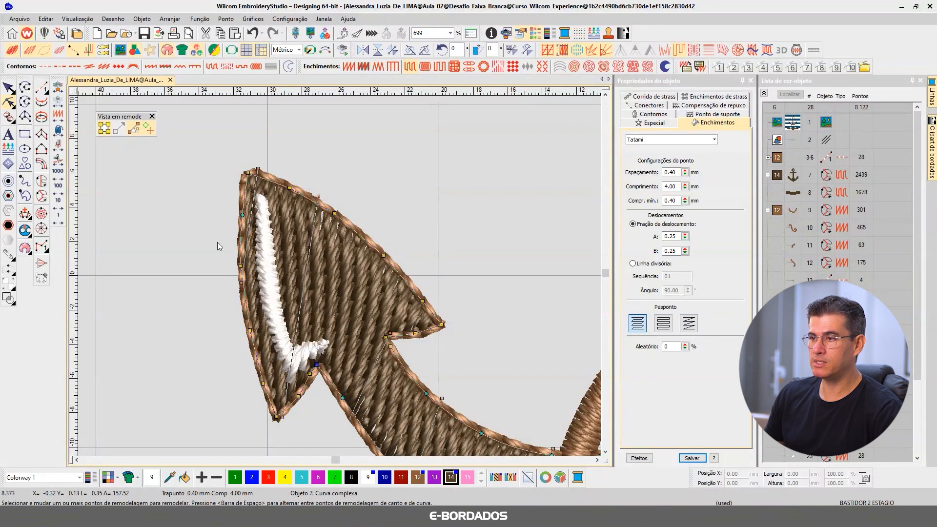
{"action": "left_click", "coordinate": [7, 90]}
{"action": "scroll", "coordinate": [358, 244], "scroll_direction": "down", "scroll_amount": 4}
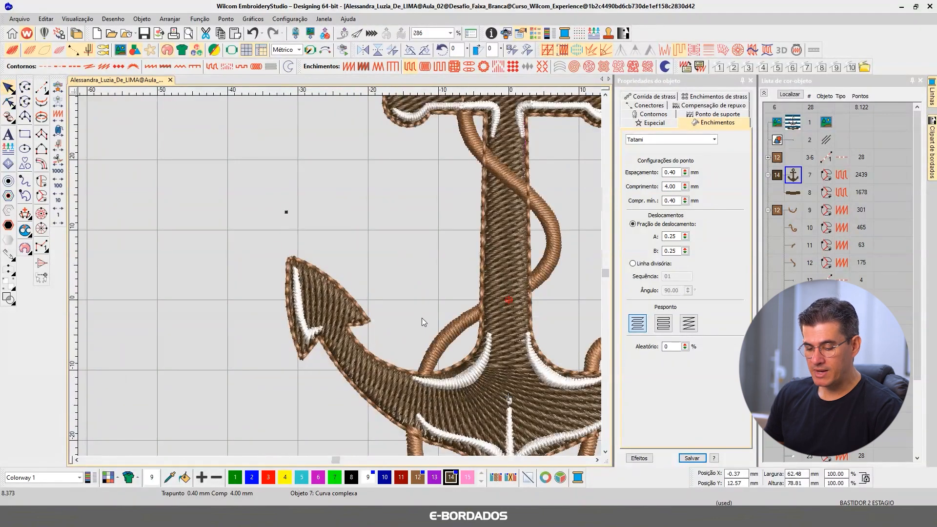
Step: Isolate the anchor's dark brown fill and display it as plain stitch lines to examine the inner curve between the shank and left arm
{"action": "key", "text": "shift+s"}
{"action": "key", "text": "0"}
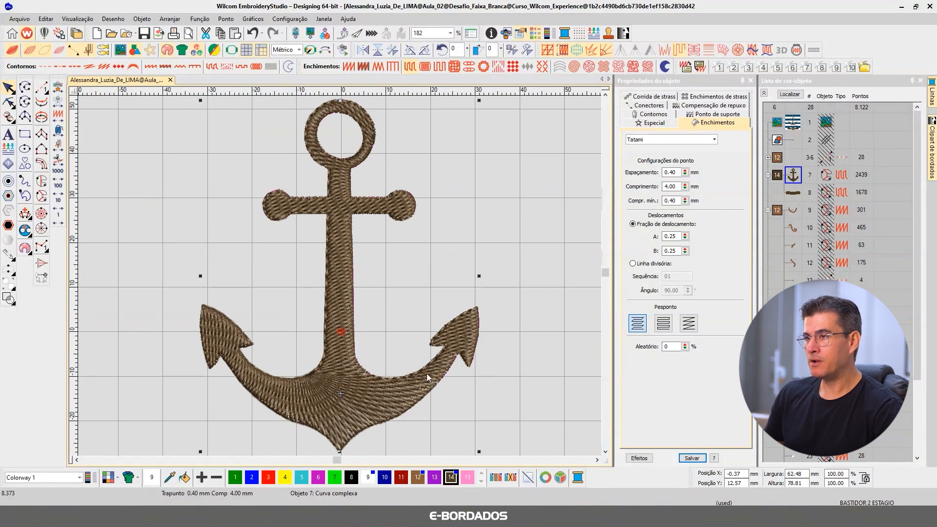
{"action": "scroll", "coordinate": [369, 392], "scroll_direction": "up", "scroll_amount": 4}
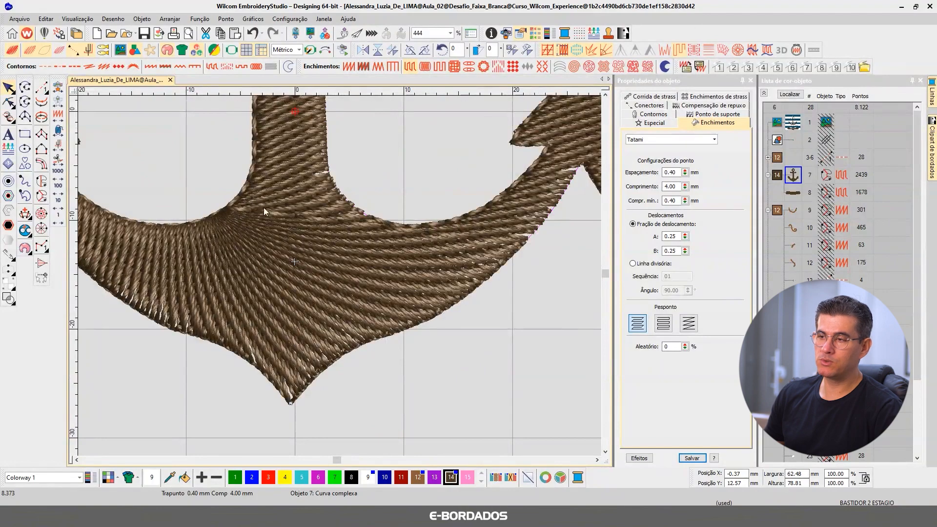
{"action": "left_click", "coordinate": [14, 51]}
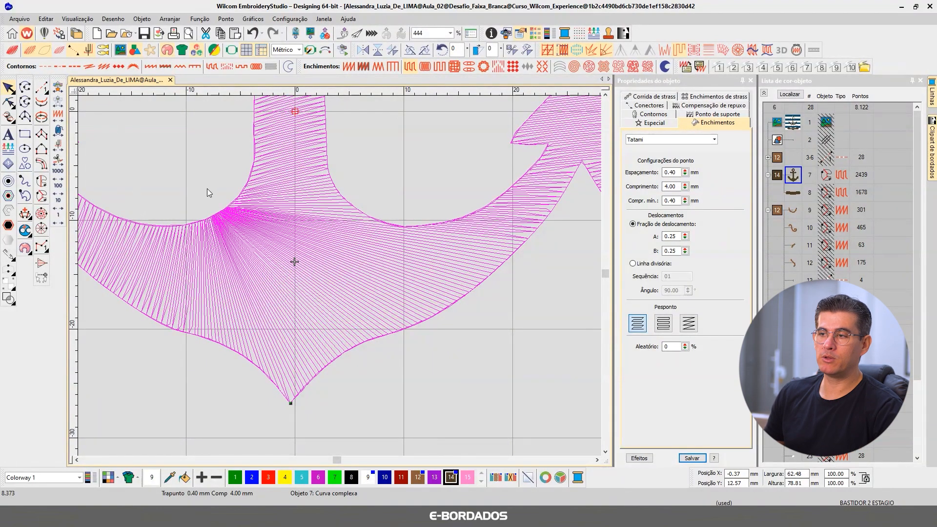
{"action": "scroll", "coordinate": [209, 188], "scroll_direction": "up", "scroll_amount": 2}
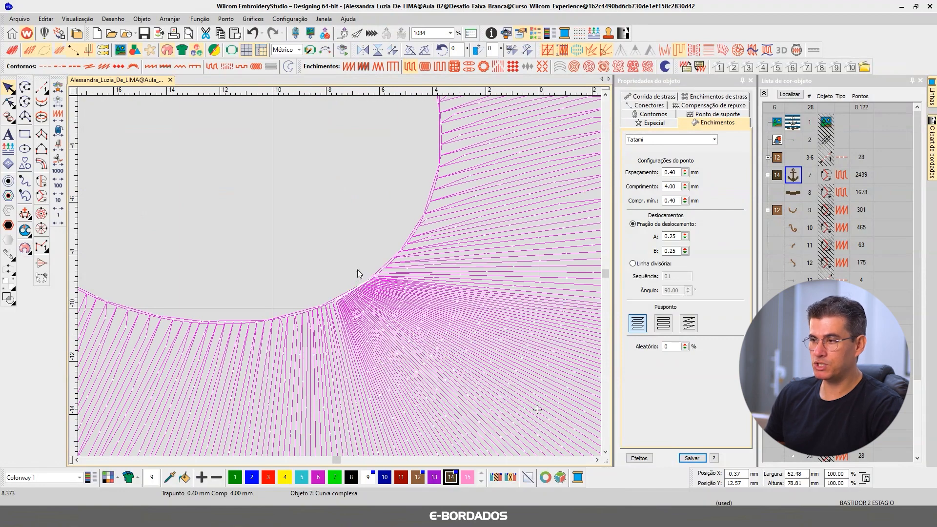
{"action": "scroll", "coordinate": [392, 308], "scroll_direction": "up", "scroll_amount": 3}
{"action": "scroll", "coordinate": [340, 280], "scroll_direction": "up", "scroll_amount": 3}
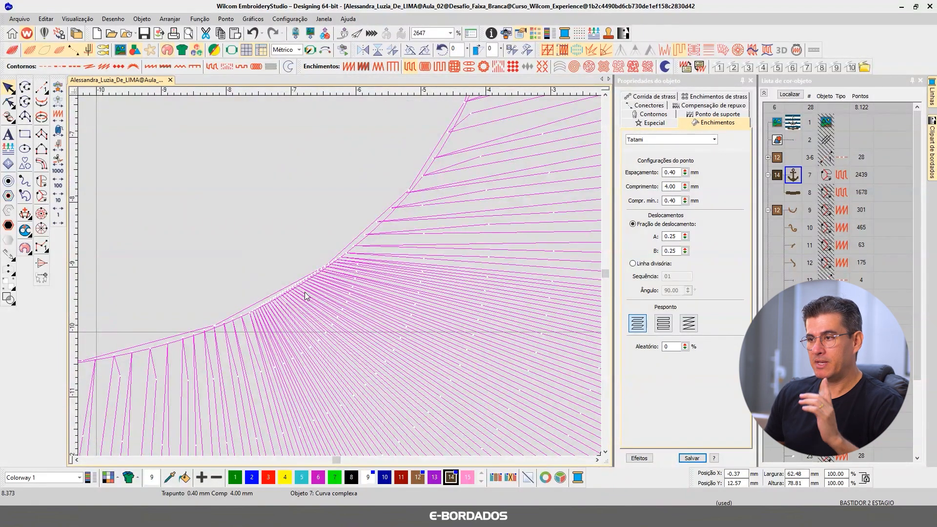
Step: Switch the design background to grey, display the needle points, and deselect the anchor fill
{"action": "left_click", "coordinate": [119, 481]}
{"action": "mouse_move", "coordinate": [147, 492]}
{"action": "left_click", "coordinate": [262, 460]}
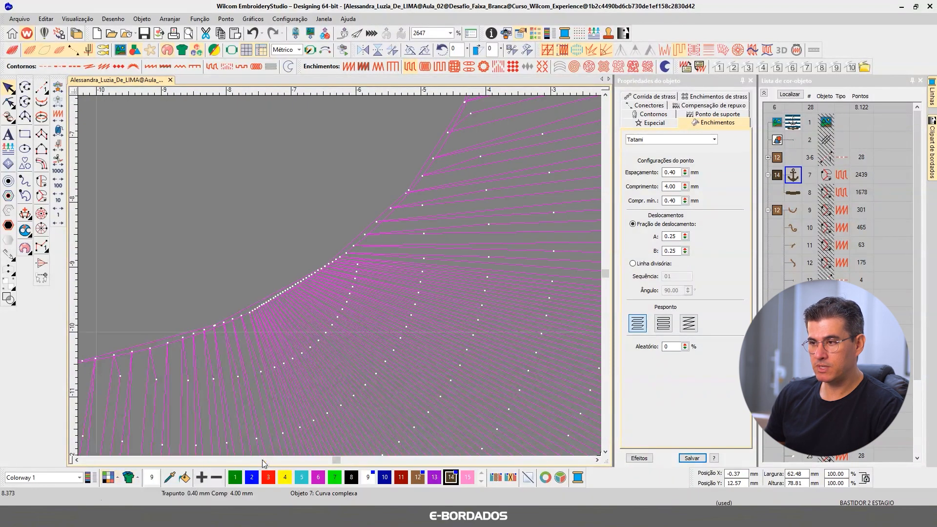
{"action": "left_click", "coordinate": [285, 212]}
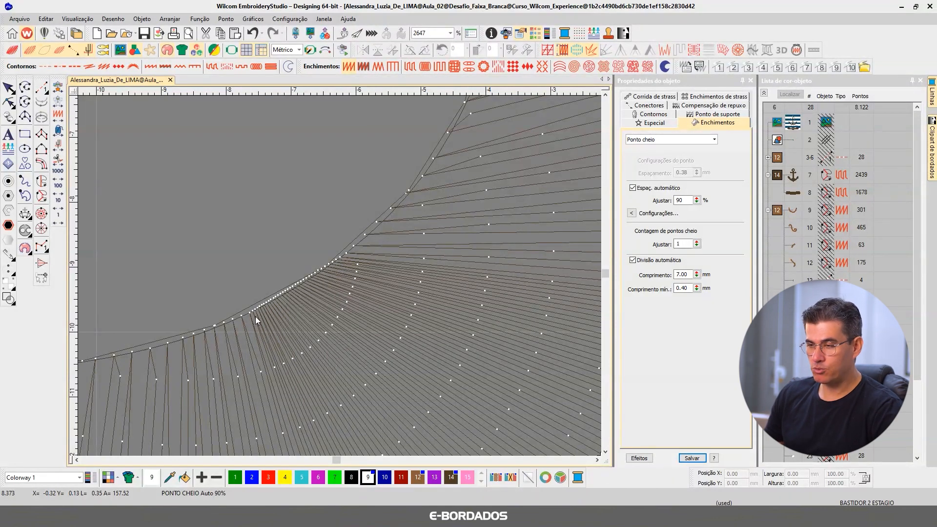
Step: Measure the stretch of closely packed needle points along the inner curve between the shank and left arm
{"action": "key", "text": "m"}
{"action": "left_click", "coordinate": [249, 312]}
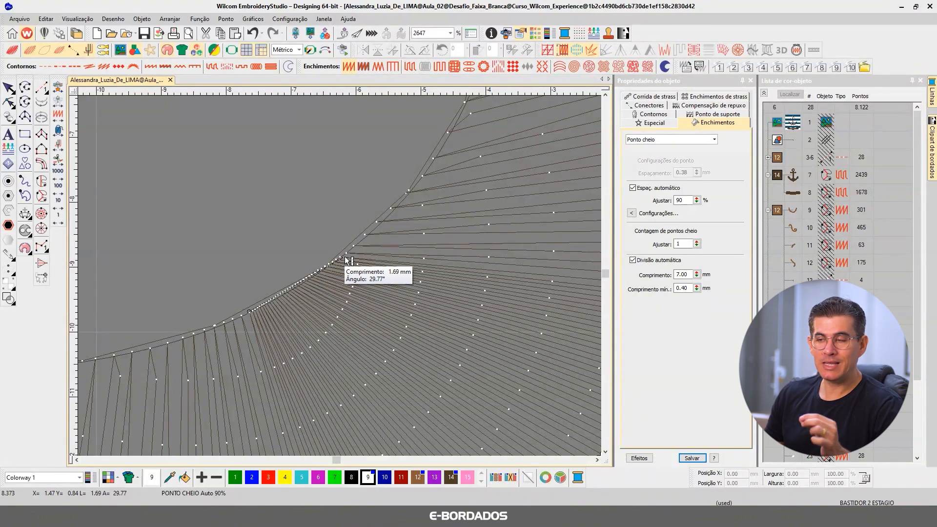
{"action": "left_click", "coordinate": [342, 259]}
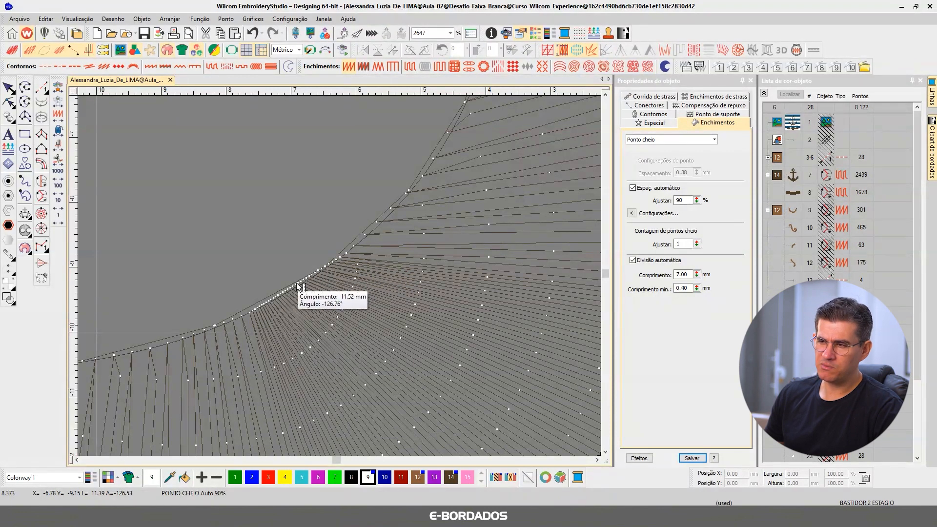
{"action": "key", "text": "Escape"}
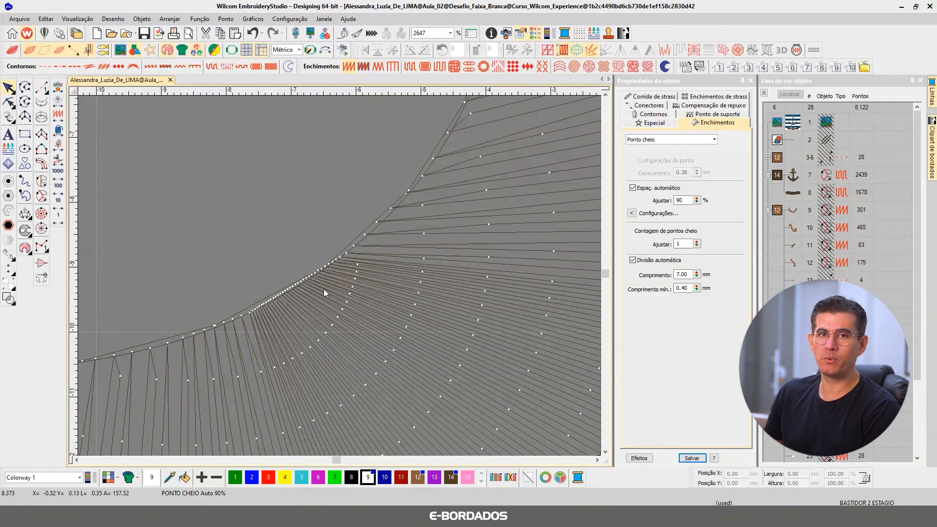
Step: Examine how the needle points spread across the whole anchor fill and inspect its nodes and stitch angle lines
{"action": "scroll", "coordinate": [312, 288], "scroll_direction": "down", "scroll_amount": 7}
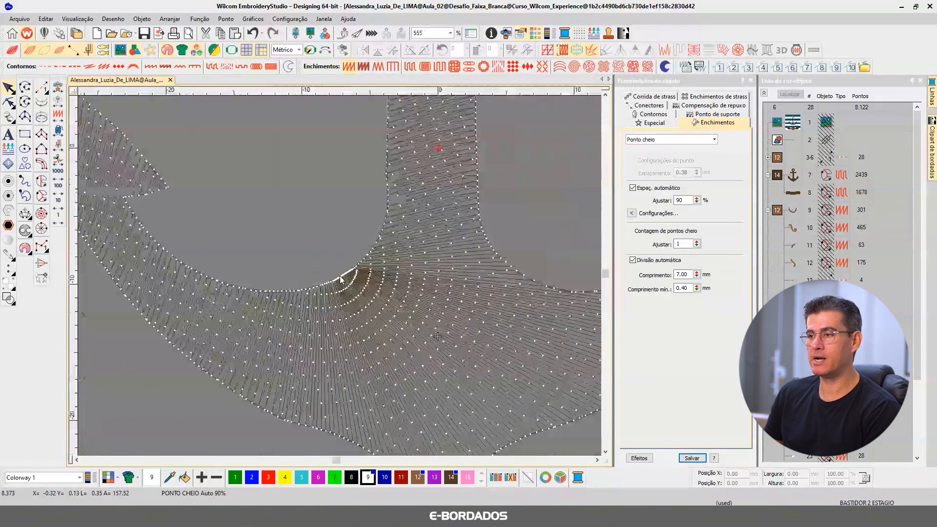
{"action": "scroll", "coordinate": [340, 279], "scroll_direction": "down", "scroll_amount": 3}
{"action": "scroll", "coordinate": [281, 263], "scroll_direction": "up", "scroll_amount": 2}
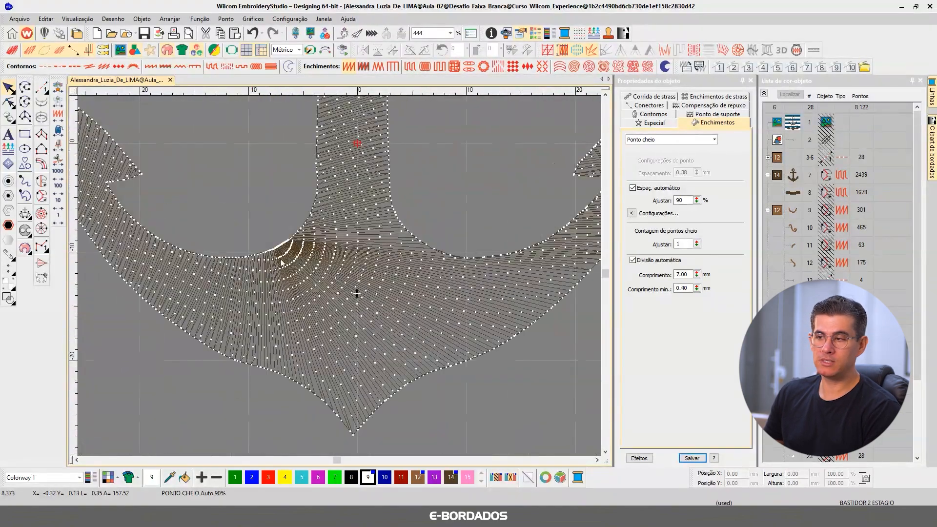
{"action": "scroll", "coordinate": [281, 264], "scroll_direction": "down", "scroll_amount": 4}
{"action": "scroll", "coordinate": [340, 276], "scroll_direction": "up", "scroll_amount": 2}
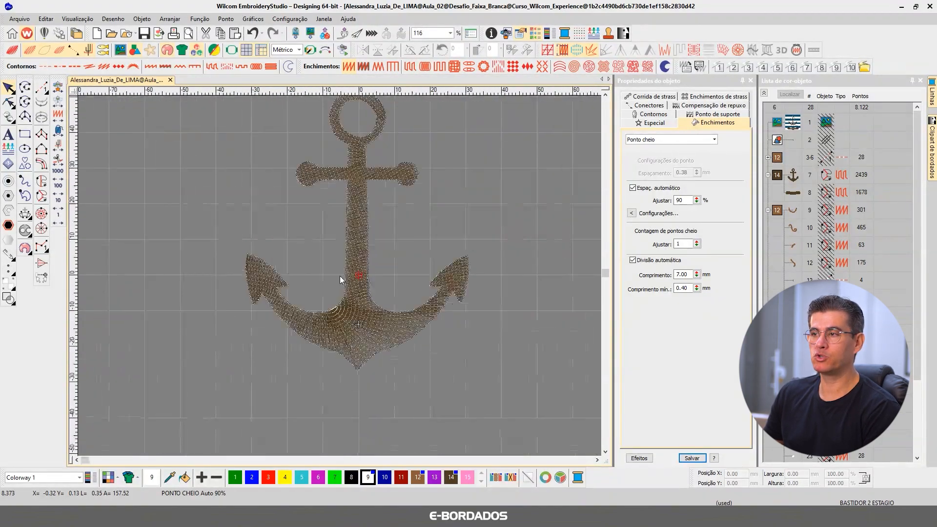
{"action": "left_click", "coordinate": [344, 323]}
{"action": "left_click", "coordinate": [9, 102]}
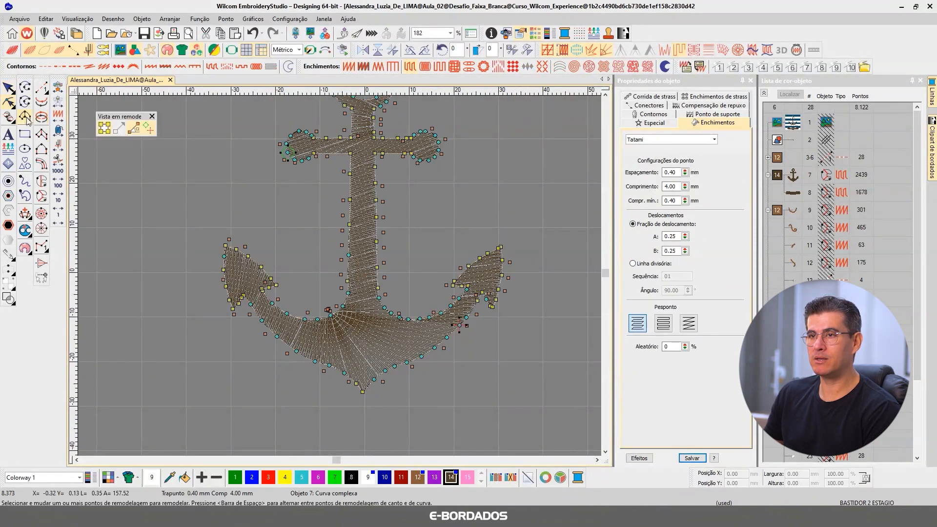
{"action": "key", "text": "Escape"}
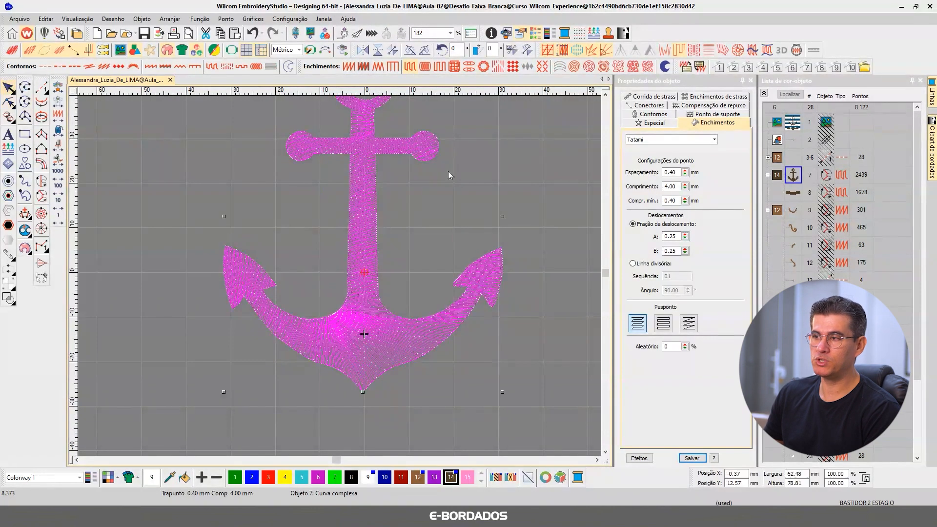
Step: Convert the anchor fill to a single-angle complex fill (Enchimento complexo) and turn off its Trapunto effect
{"action": "left_click", "coordinate": [605, 96]}
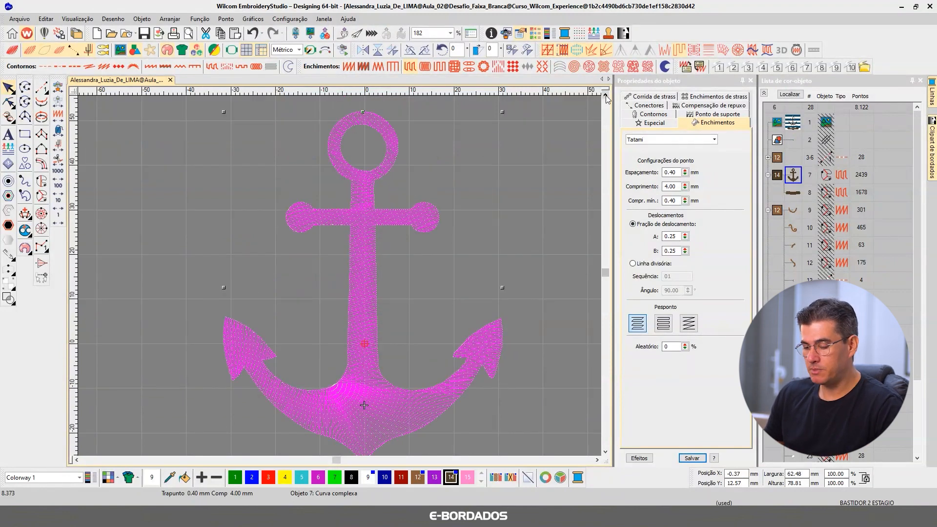
{"action": "key", "text": "t"}
{"action": "key", "text": "t"}
{"action": "key", "text": "t"}
{"action": "key", "text": "t"}
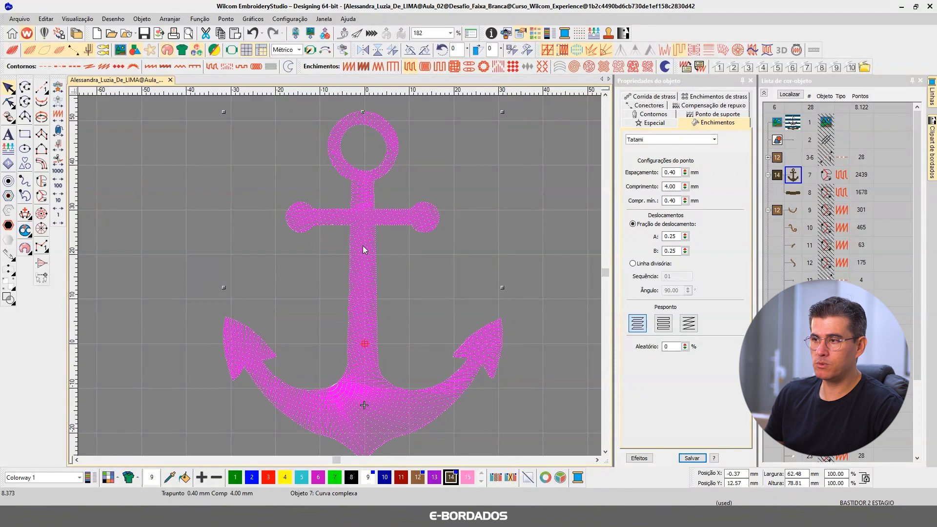
{"action": "left_click", "coordinate": [41, 181]}
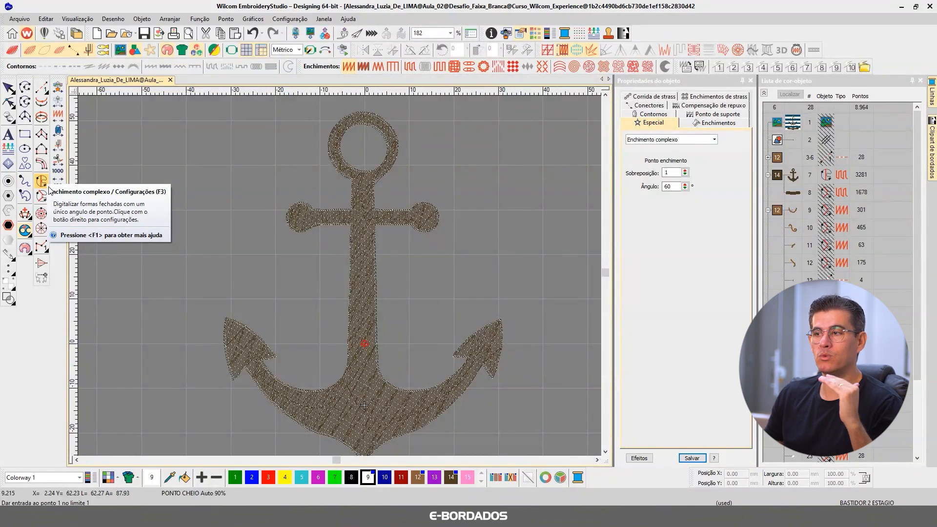
{"action": "left_click", "coordinate": [8, 88]}
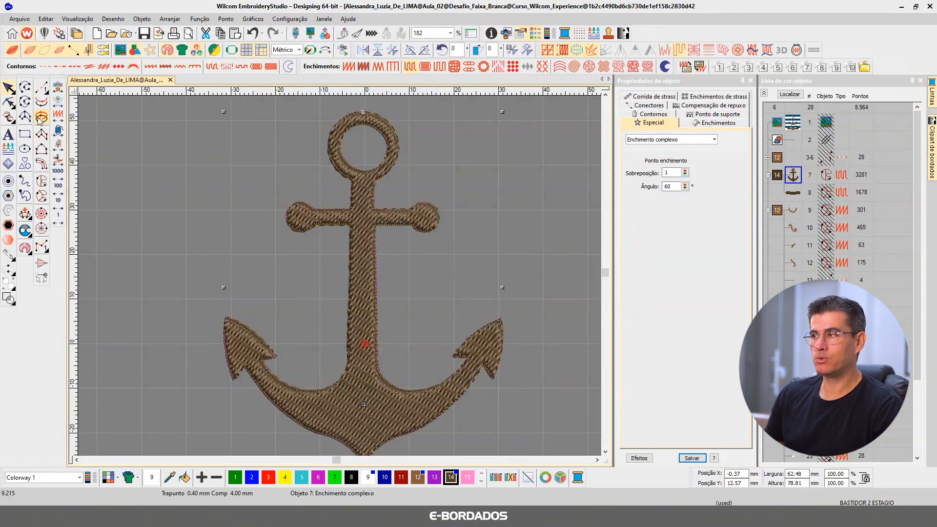
{"action": "left_click", "coordinate": [679, 51]}
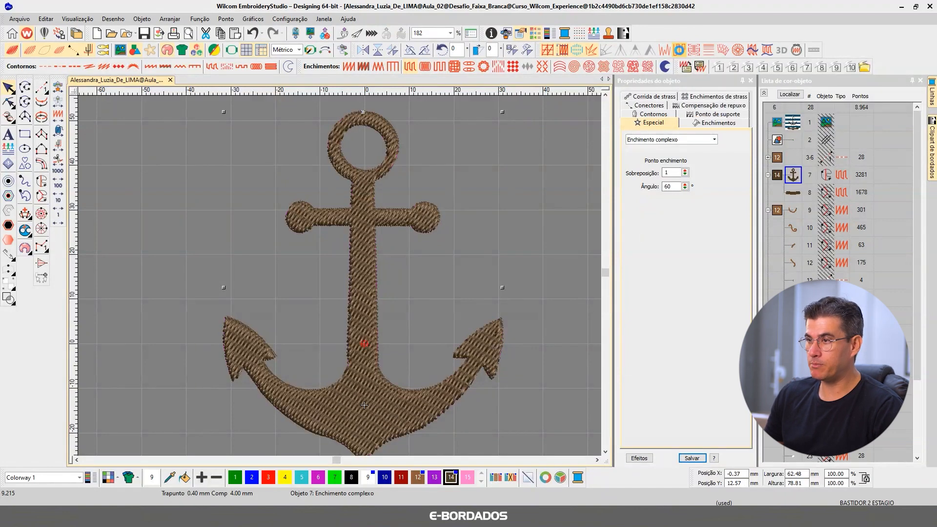
Step: Set the anchor fill's stitch angle to 0° and deselect it
{"action": "left_click", "coordinate": [370, 260]}
{"action": "left_click", "coordinate": [685, 188]}
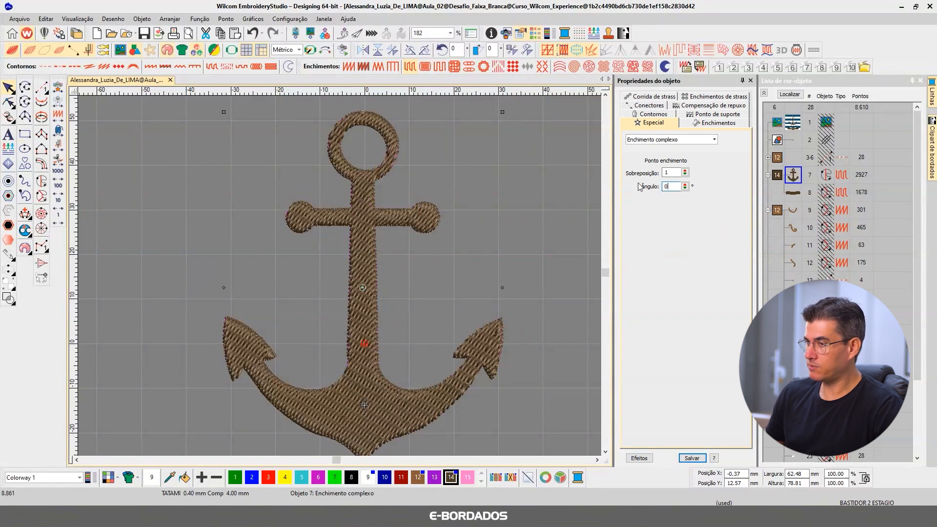
{"action": "key", "text": "Return"}
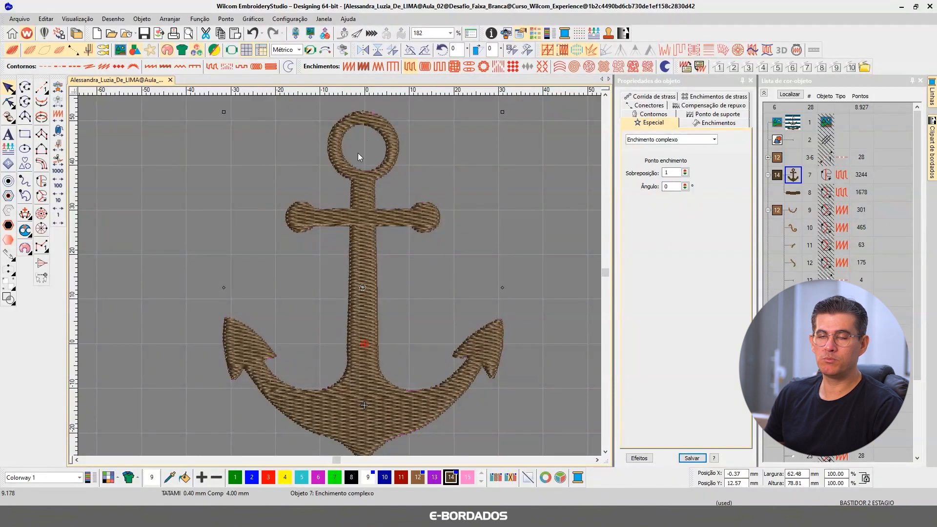
{"action": "left_click", "coordinate": [402, 177]}
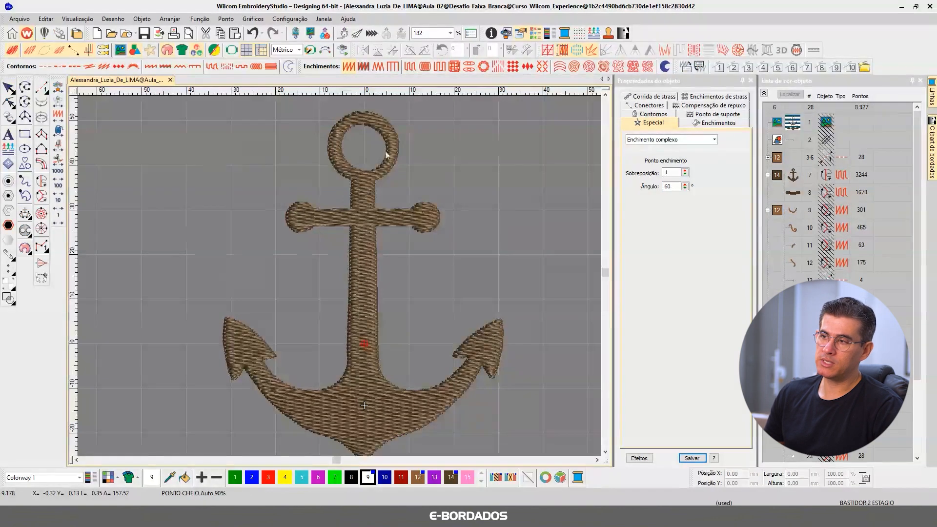
Step: Measure the width of the fill across the anchor's top ring
{"action": "scroll", "coordinate": [383, 145], "scroll_direction": "up", "scroll_amount": 4}
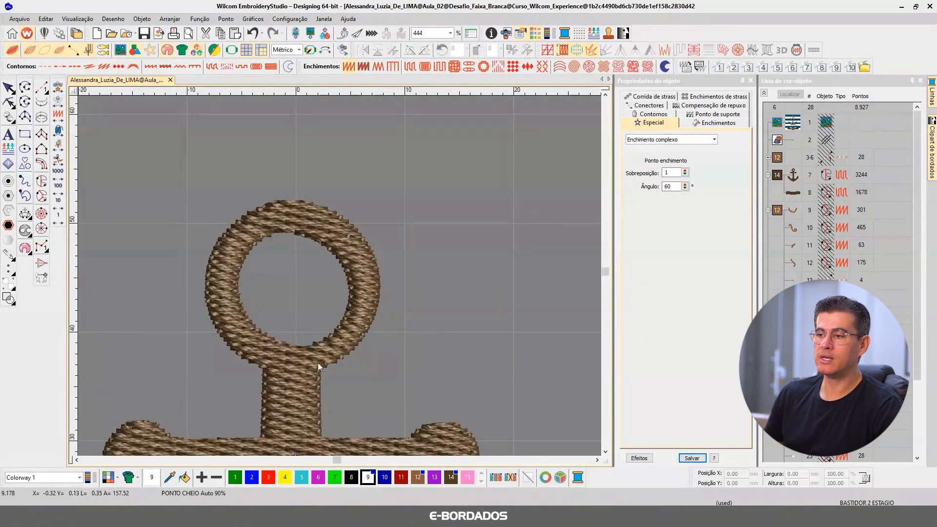
{"action": "scroll", "coordinate": [340, 278], "scroll_direction": "down", "scroll_amount": 5}
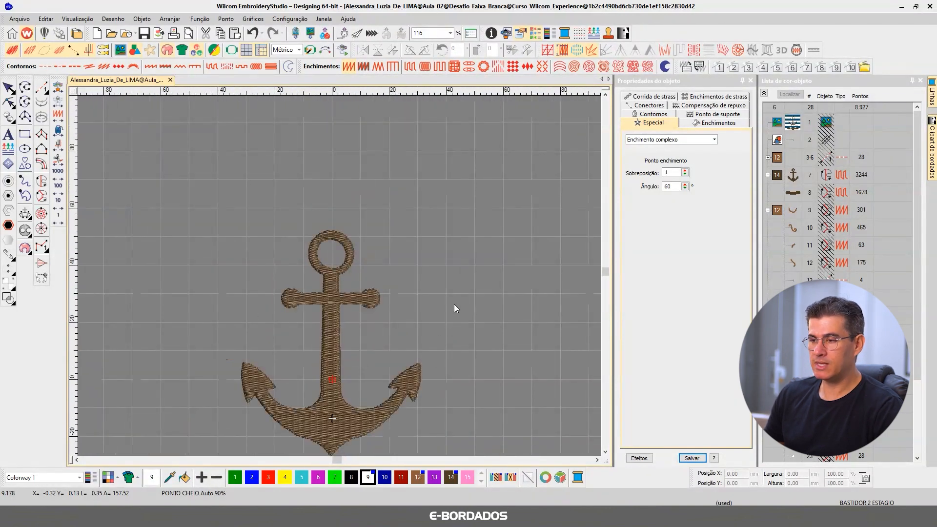
{"action": "scroll", "coordinate": [339, 276], "scroll_direction": "up", "scroll_amount": 5}
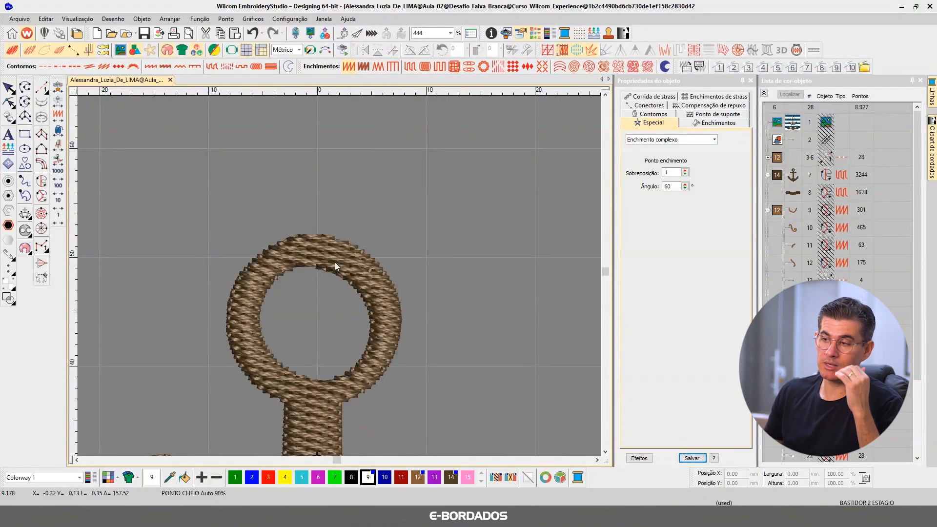
{"action": "scroll", "coordinate": [373, 341], "scroll_direction": "up", "scroll_amount": 3}
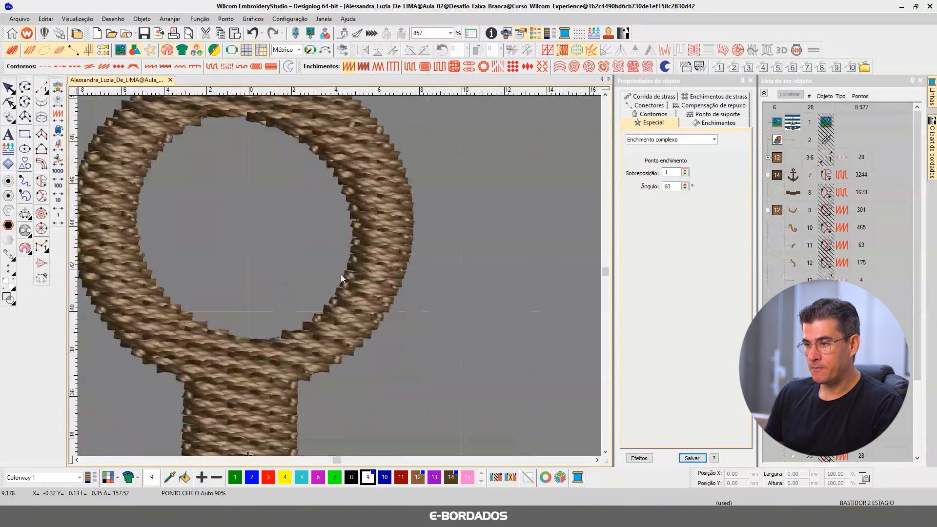
{"action": "key", "text": "m"}
{"action": "left_click_drag", "start_coordinate": [343, 277], "coordinate": [395, 299]}
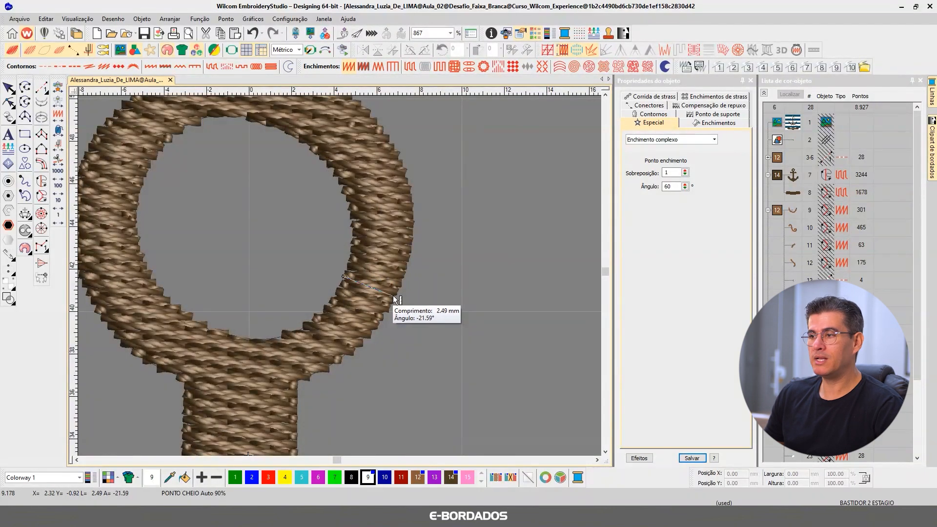
{"action": "left_click", "coordinate": [394, 298]}
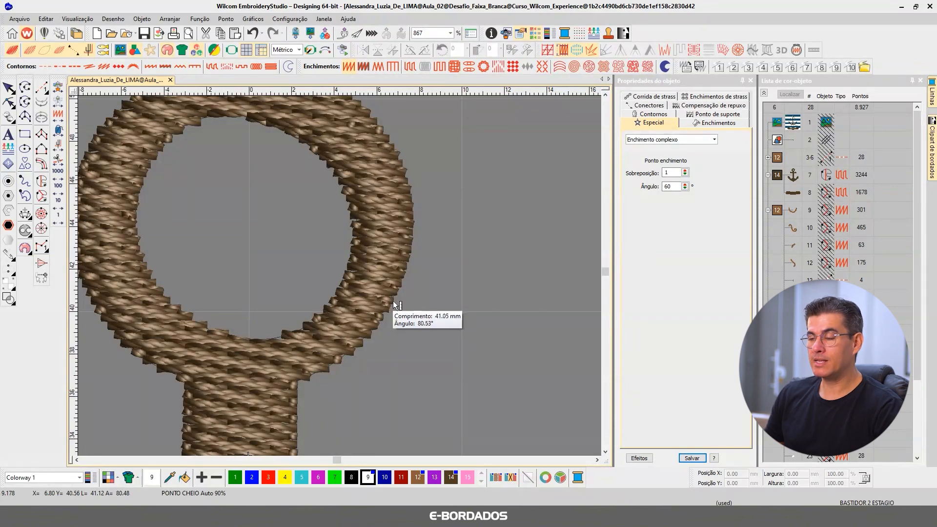
{"action": "key", "text": "Escape"}
Step: Check the ring's fill in plain stitch view, return to the realistic view, and show all design objects to review the anchor
{"action": "key", "text": "t"}
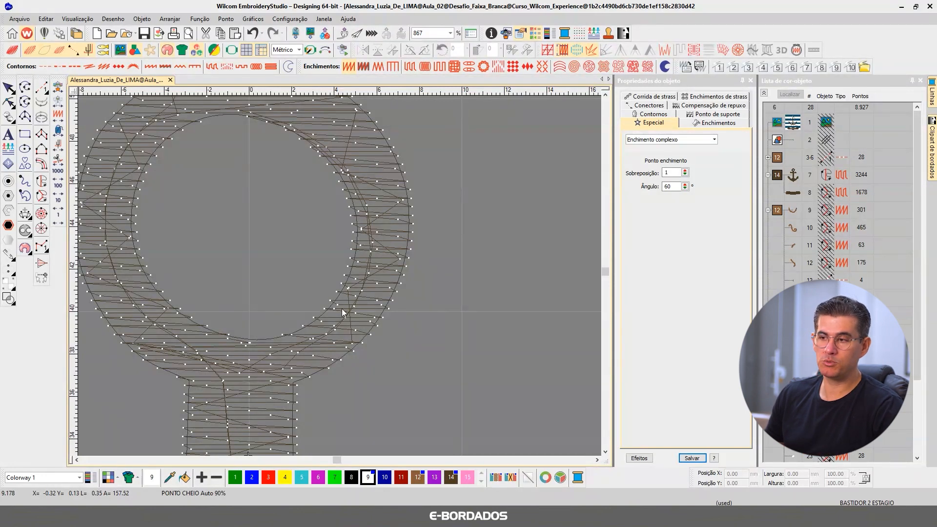
{"action": "key", "text": "t"}
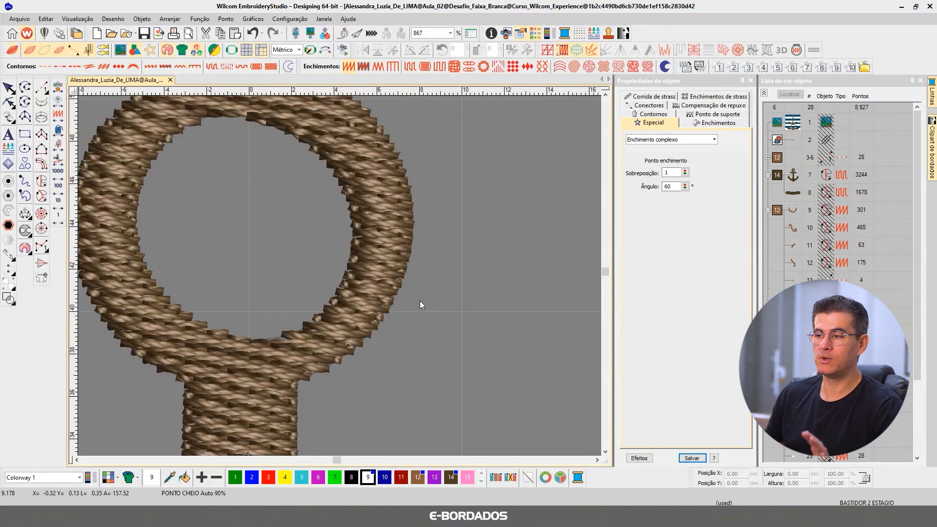
{"action": "scroll", "coordinate": [339, 276], "scroll_direction": "down", "scroll_amount": 6}
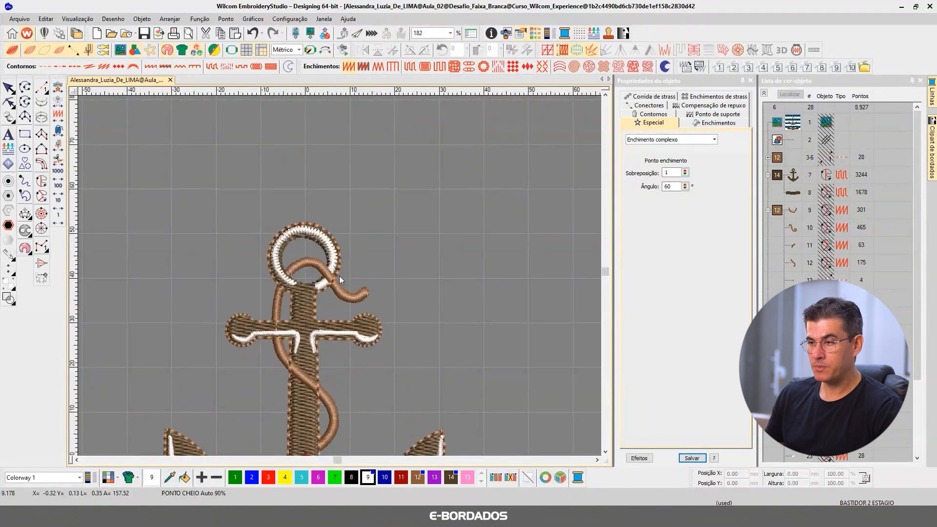
{"action": "scroll", "coordinate": [338, 276], "scroll_direction": "down", "scroll_amount": 3}
{"action": "scroll", "coordinate": [335, 276], "scroll_direction": "up", "scroll_amount": 6}
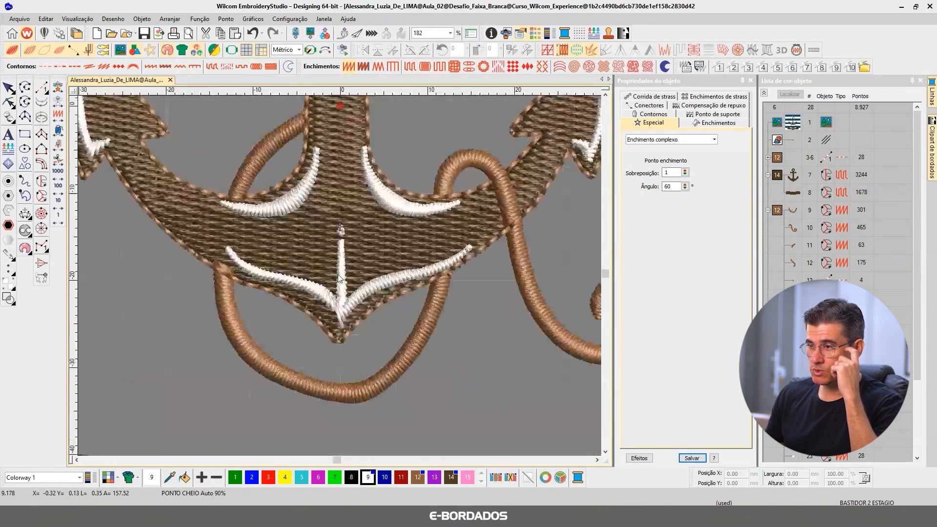
Step: Reshape the anchor fill's bottom tip and its right edge so the fill reaches the rope outline
{"action": "left_click", "coordinate": [261, 227]}
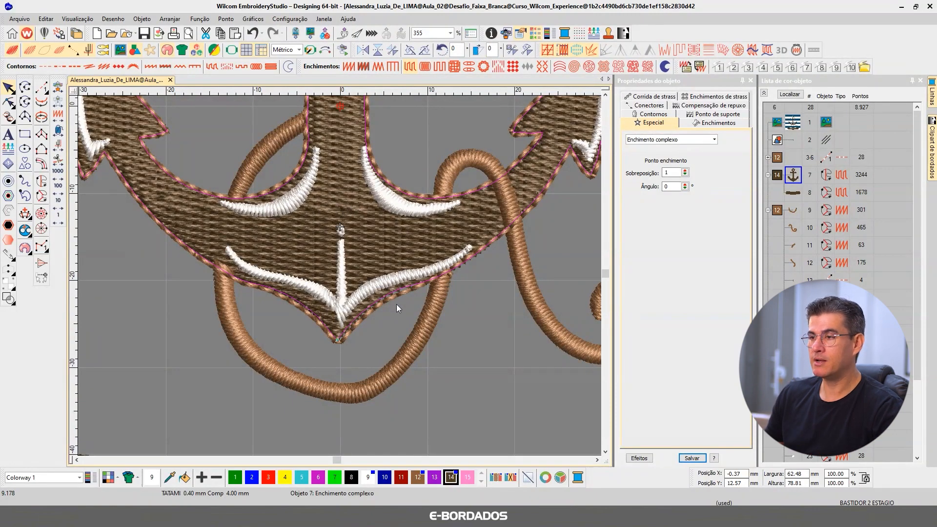
{"action": "scroll", "coordinate": [340, 279], "scroll_direction": "up", "scroll_amount": 2}
{"action": "left_click", "coordinate": [9, 102]}
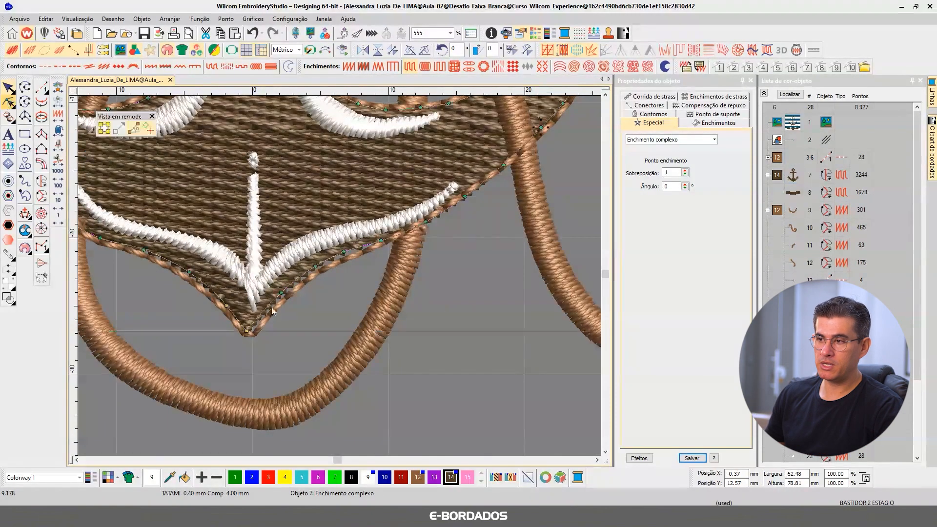
{"action": "scroll", "coordinate": [337, 276], "scroll_direction": "up", "scroll_amount": 3}
{"action": "mouse_move", "coordinate": [246, 247]}
{"action": "left_mouse_down"}
{"action": "mouse_move", "coordinate": [240, 254]}
{"action": "mouse_move", "coordinate": [260, 254]}
{"action": "left_mouse_up"}
{"action": "left_click", "coordinate": [250, 241]}
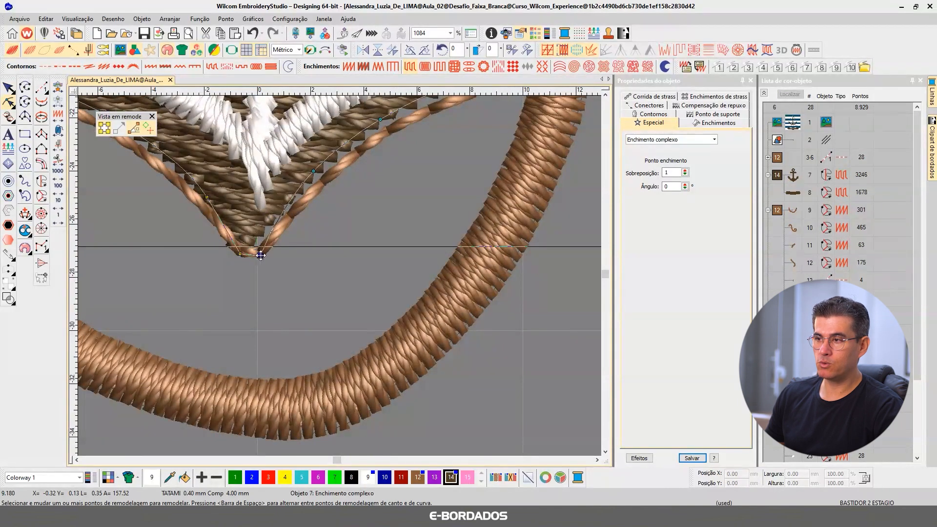
{"action": "left_click_drag", "start_coordinate": [319, 173], "coordinate": [326, 175]}
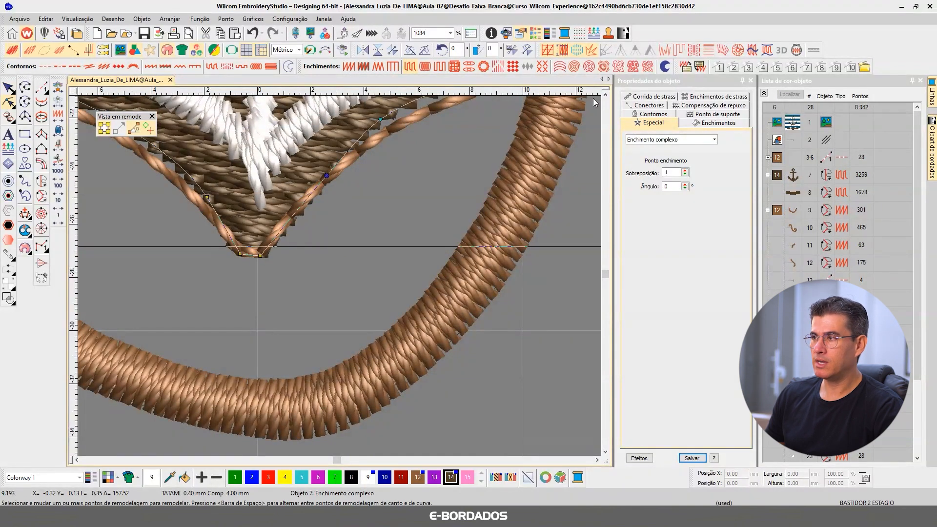
Step: Change the design window's background colour to light grey
{"action": "left_click", "coordinate": [605, 96]}
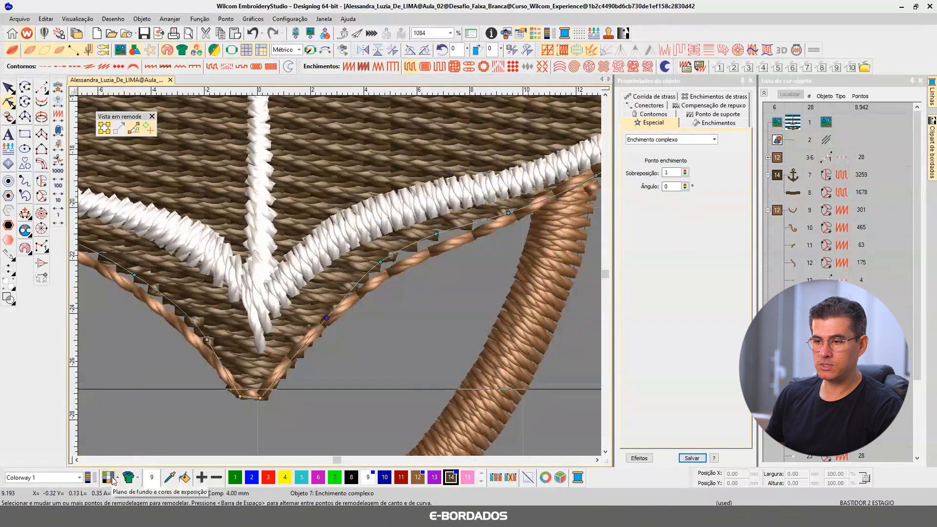
{"action": "left_click", "coordinate": [117, 477]}
{"action": "mouse_move", "coordinate": [139, 495]}
{"action": "left_click", "coordinate": [266, 479]}
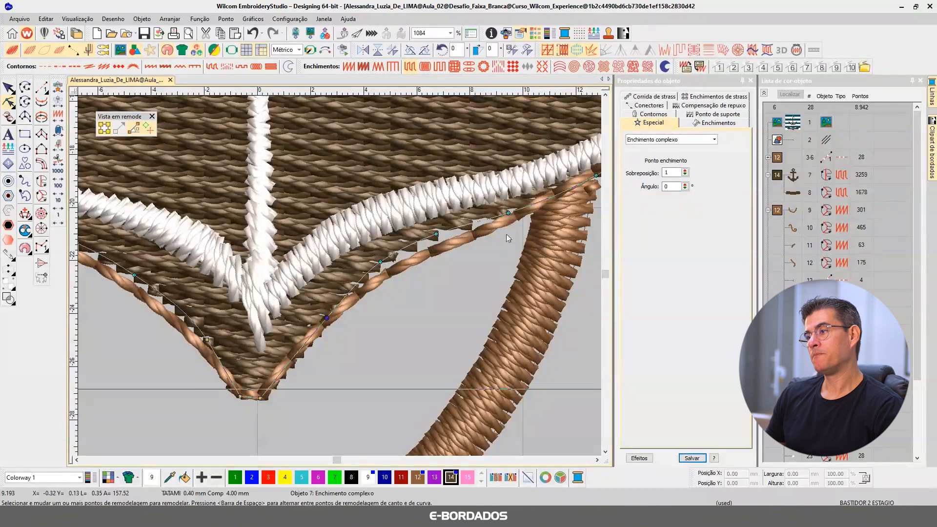
Step: Move the anchor fill's nodes on both sides of the bottom tip outward to meet the rope outline
{"action": "left_click_drag", "start_coordinate": [508, 213], "coordinate": [511, 217]}
{"action": "left_click_drag", "start_coordinate": [436, 235], "coordinate": [440, 248]}
{"action": "left_click_drag", "start_coordinate": [380, 262], "coordinate": [389, 272]}
{"action": "left_click_drag", "start_coordinate": [135, 276], "coordinate": [120, 277]}
{"action": "left_click_drag", "start_coordinate": [202, 338], "coordinate": [196, 339]}
Step: Pull the remaining nodes of the anchor fill's lower left edge out to the outline and finish reshaping
{"action": "left_click", "coordinate": [76, 461]}
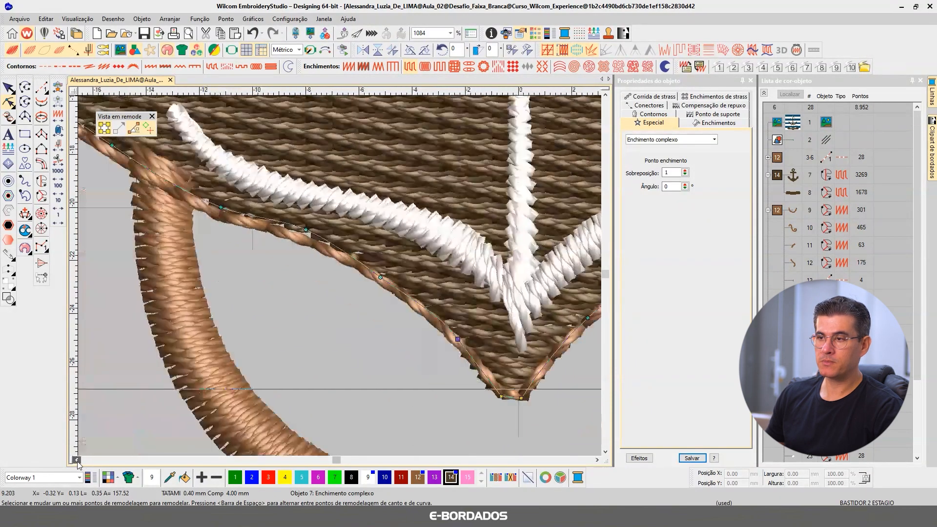
{"action": "left_click_drag", "start_coordinate": [306, 230], "coordinate": [304, 239]}
{"action": "left_click_drag", "start_coordinate": [221, 207], "coordinate": [215, 213]}
{"action": "scroll", "coordinate": [265, 270], "scroll_direction": "down", "scroll_amount": 1}
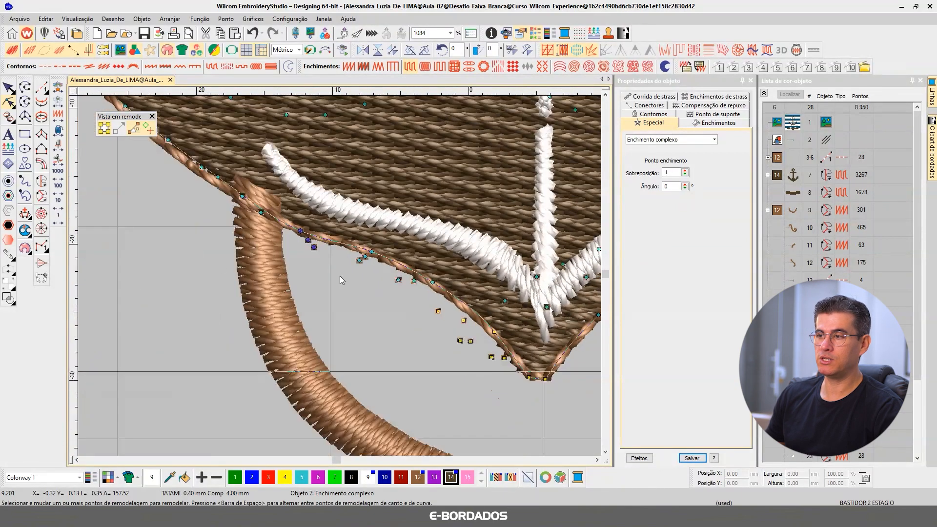
{"action": "scroll", "coordinate": [341, 276], "scroll_direction": "down", "scroll_amount": 3}
{"action": "left_click", "coordinate": [10, 92]}
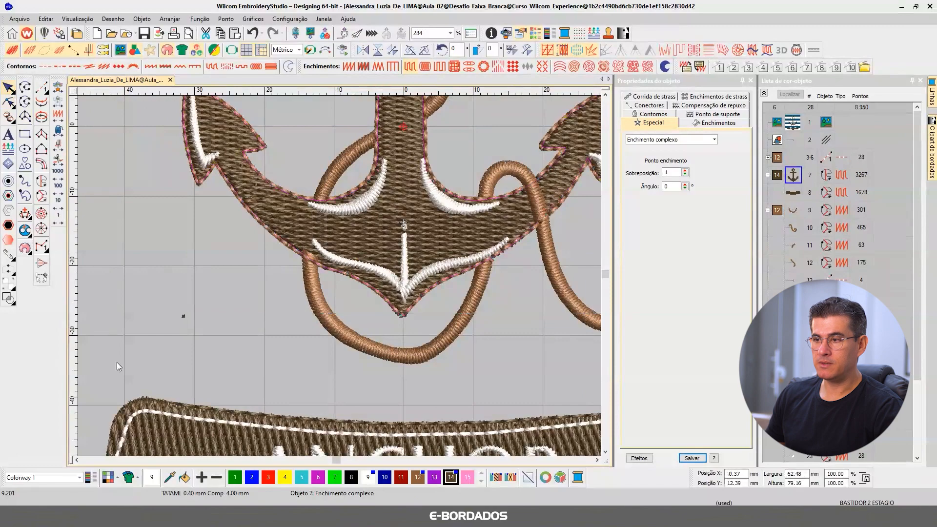
Step: Turn on pull compensation for the ANCHOR lettering, set it to 0.25 mm and deselect the lettering
{"action": "scroll", "coordinate": [122, 368], "scroll_direction": "down", "scroll_amount": 1}
{"action": "scroll", "coordinate": [339, 277], "scroll_direction": "up", "scroll_amount": 2}
{"action": "left_click", "coordinate": [469, 241]}
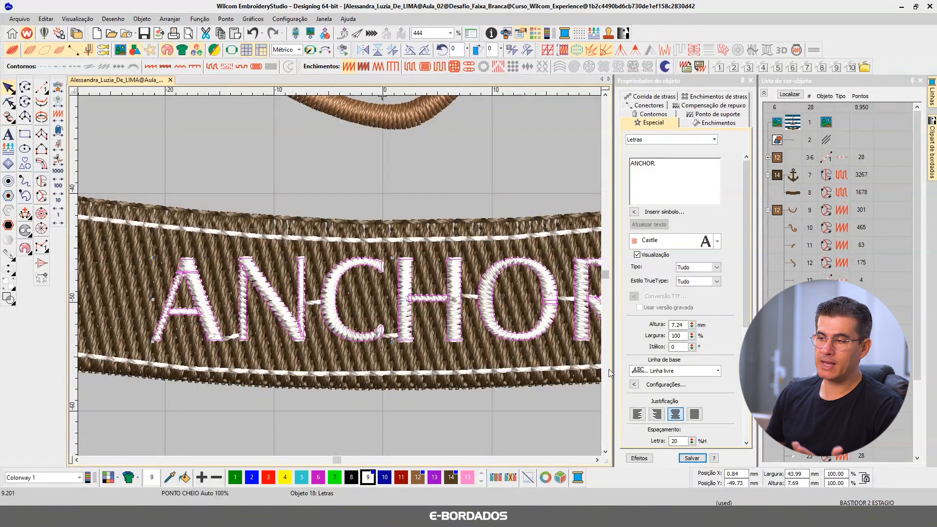
{"action": "left_click", "coordinate": [598, 460]}
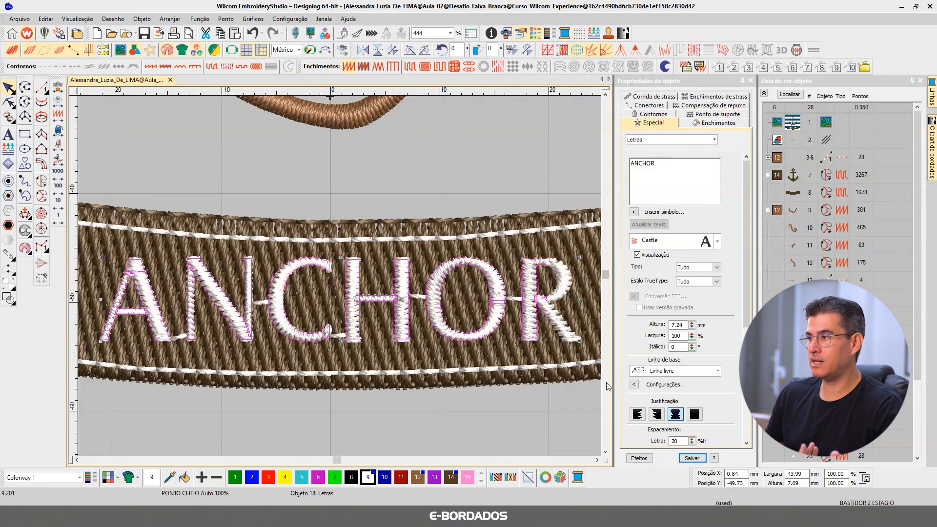
{"action": "left_click", "coordinate": [705, 105]}
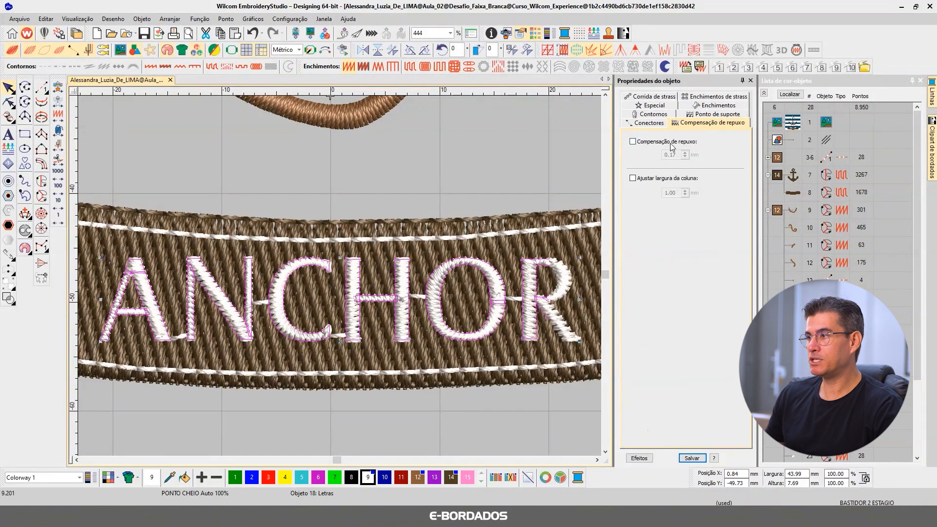
{"action": "left_click", "coordinate": [665, 143]}
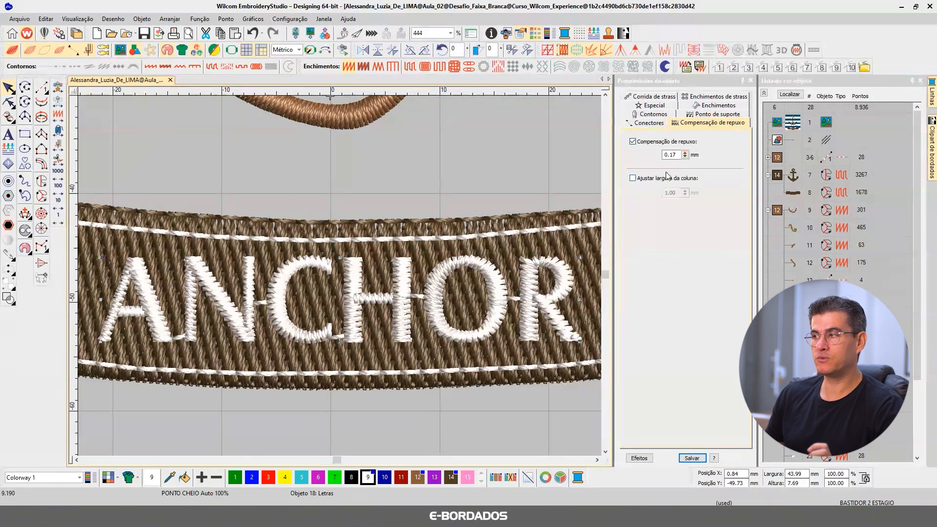
{"action": "left_click_drag", "start_coordinate": [670, 155], "coordinate": [706, 161]}
{"action": "type", "text": "25"}
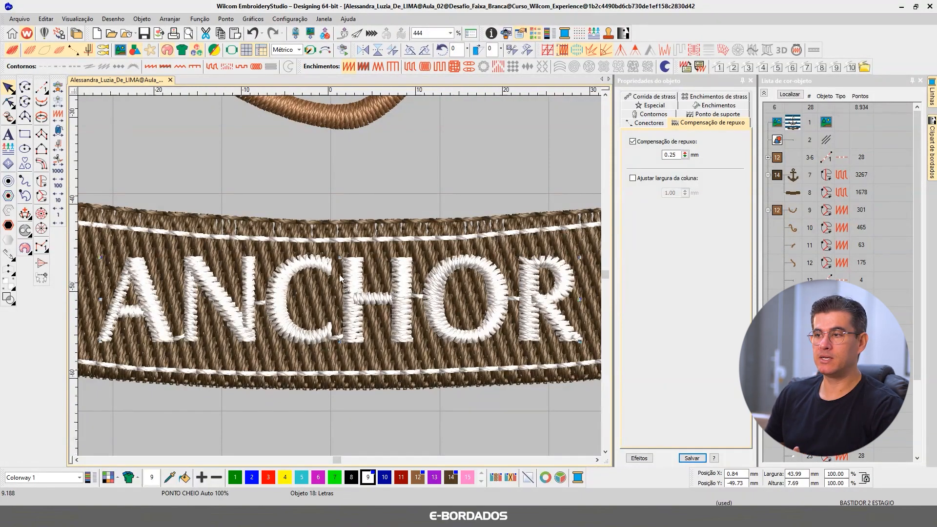
{"action": "scroll", "coordinate": [337, 275], "scroll_direction": "down", "scroll_amount": 3}
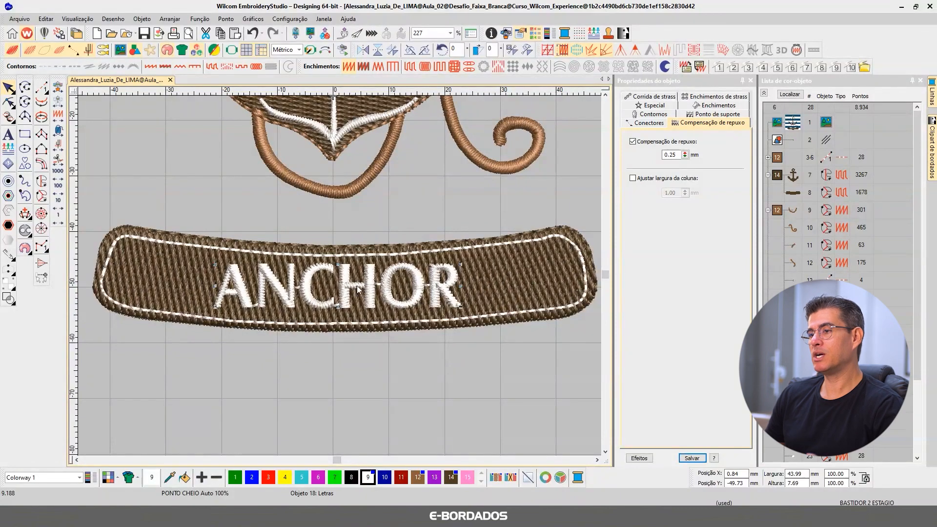
{"action": "left_click", "coordinate": [157, 184]}
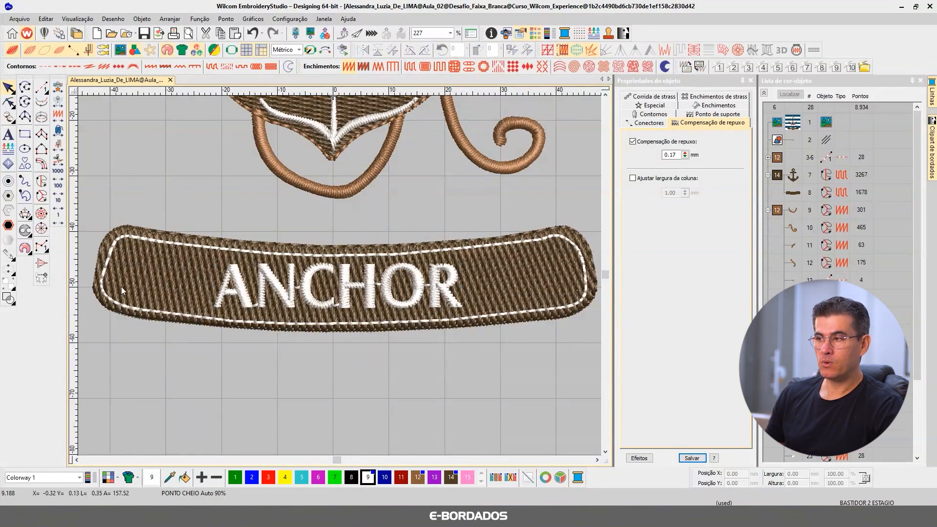
Step: Start reshaping the banner fill and move the upper node of its left end toward the upper corner
{"action": "scroll", "coordinate": [340, 279], "scroll_direction": "up", "scroll_amount": 3}
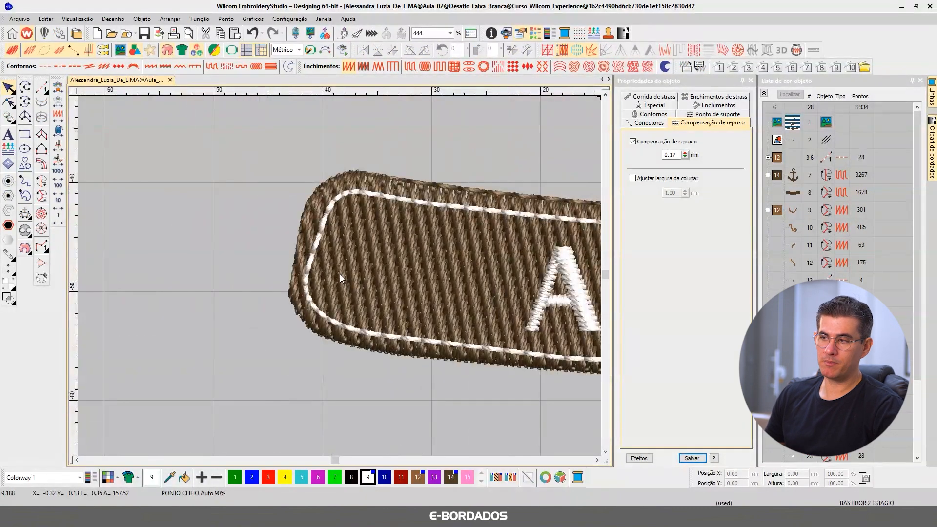
{"action": "scroll", "coordinate": [340, 280], "scroll_direction": "up", "scroll_amount": 2}
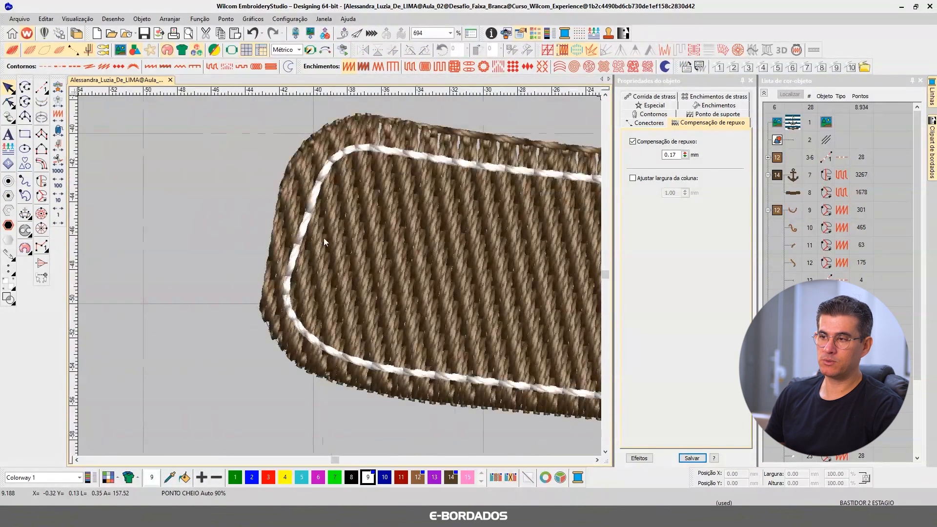
{"action": "left_click", "coordinate": [606, 93]}
{"action": "left_click", "coordinate": [295, 225]}
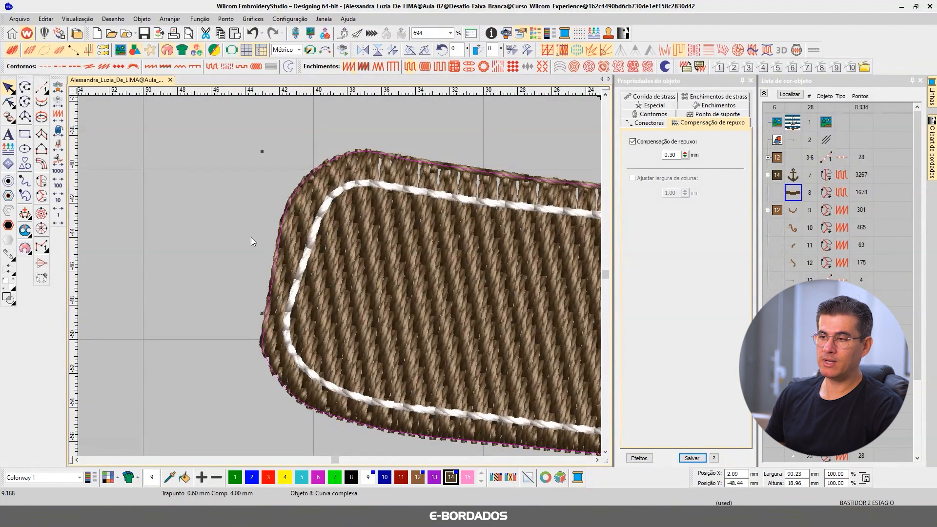
{"action": "left_click", "coordinate": [9, 102]}
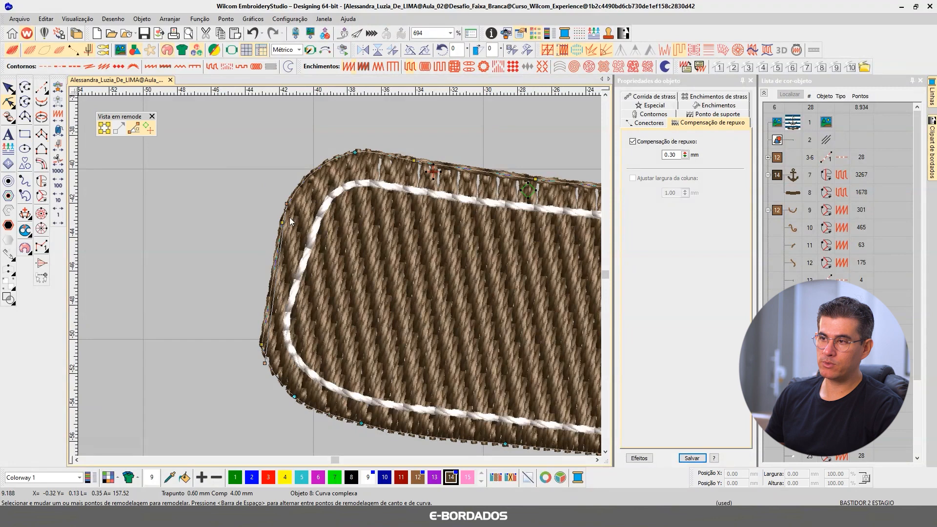
{"action": "left_click_drag", "start_coordinate": [284, 221], "coordinate": [304, 183]}
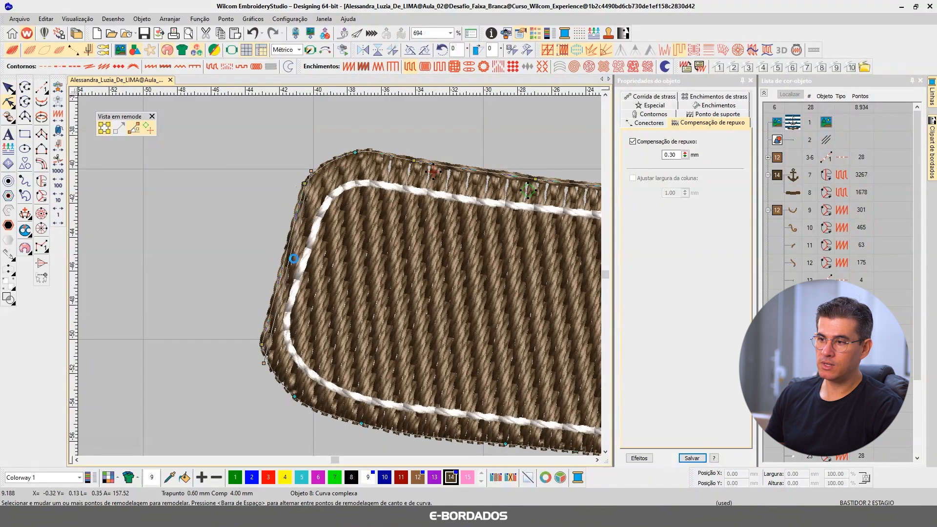
Step: Remove the protruding node at the banner fill's lower left bulge and adjust the neighbouring nodes to round that corner
{"action": "left_click_drag", "start_coordinate": [262, 344], "coordinate": [261, 344]}
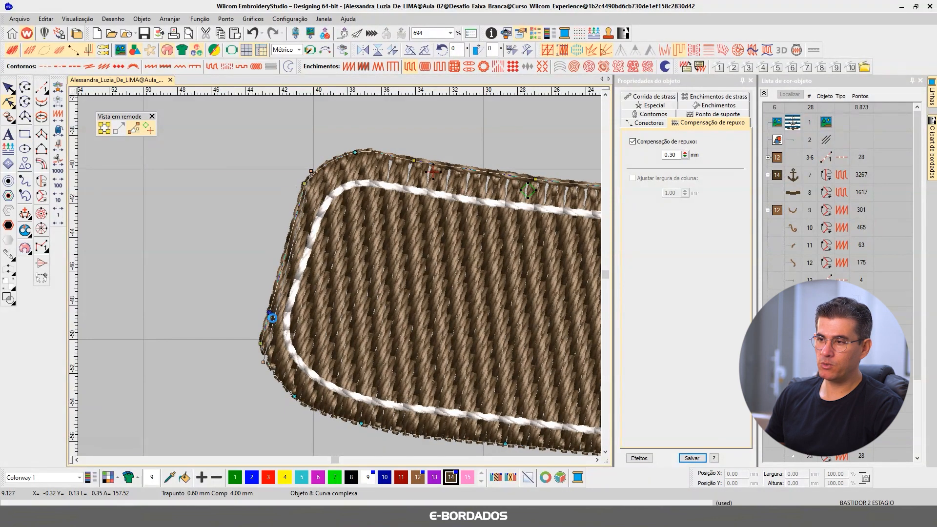
{"action": "key", "text": "Delete"}
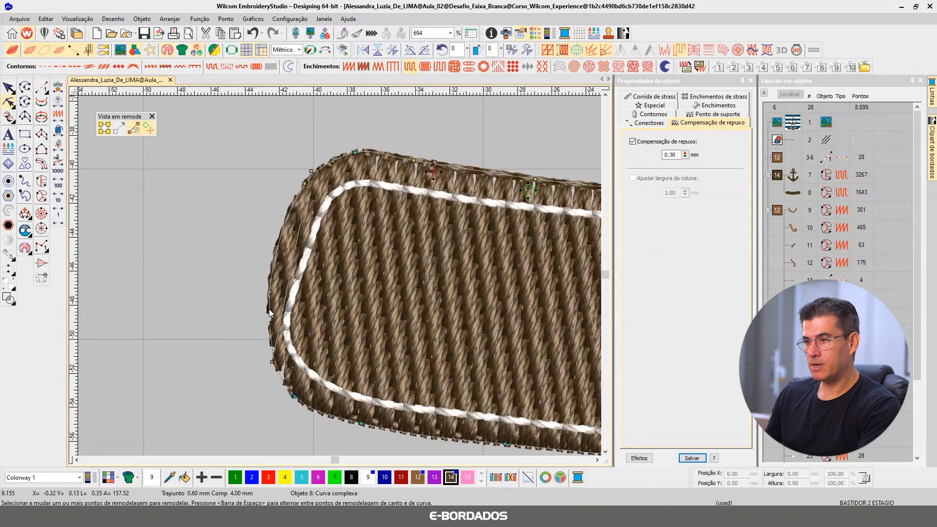
{"action": "key", "text": "ctrl+z"}
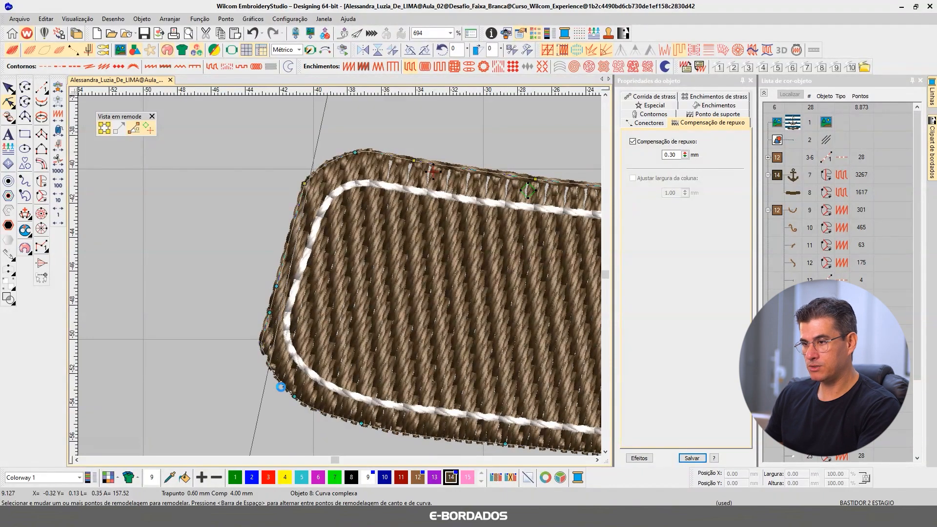
{"action": "key", "text": "Delete"}
{"action": "left_click_drag", "start_coordinate": [293, 396], "coordinate": [284, 391]}
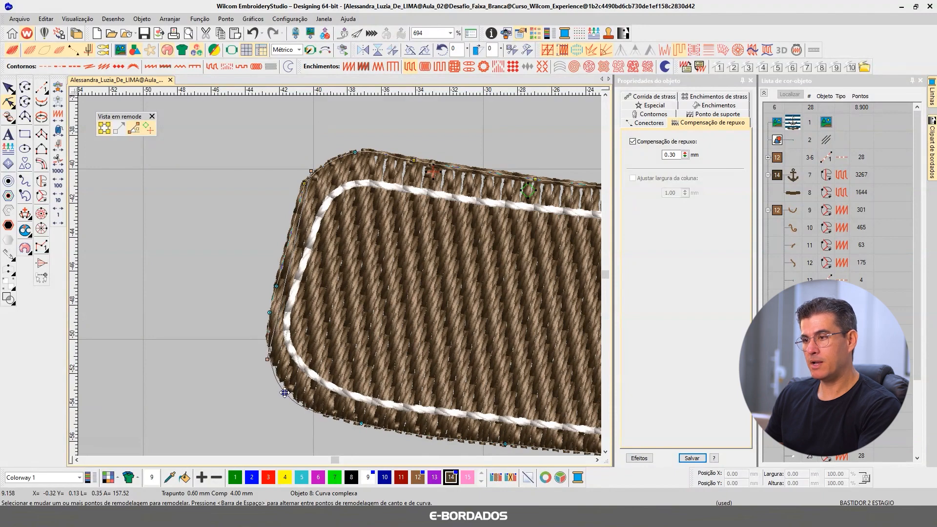
{"action": "left_click_drag", "start_coordinate": [270, 313], "coordinate": [267, 315]}
Step: Smooth the banner fill's upper left corner and left side with curve nodes parallel to the white stitch line
{"action": "left_click_drag", "start_coordinate": [303, 184], "coordinate": [317, 161]}
{"action": "left_click", "coordinate": [285, 248]}
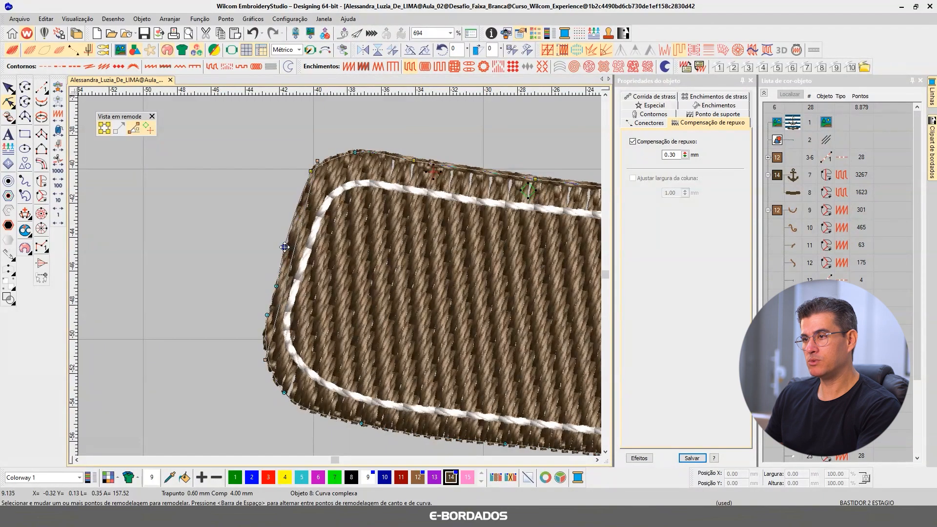
{"action": "left_click", "coordinate": [276, 288]}
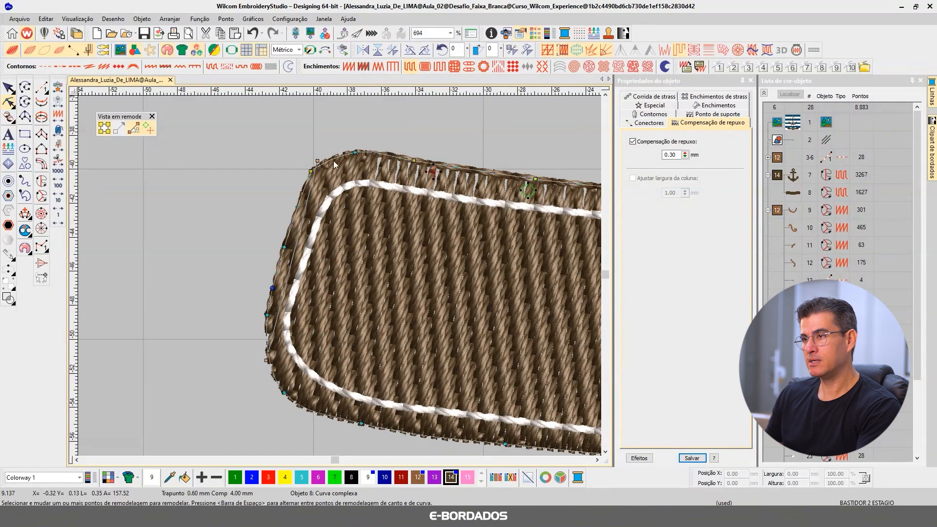
{"action": "left_click", "coordinate": [301, 191]}
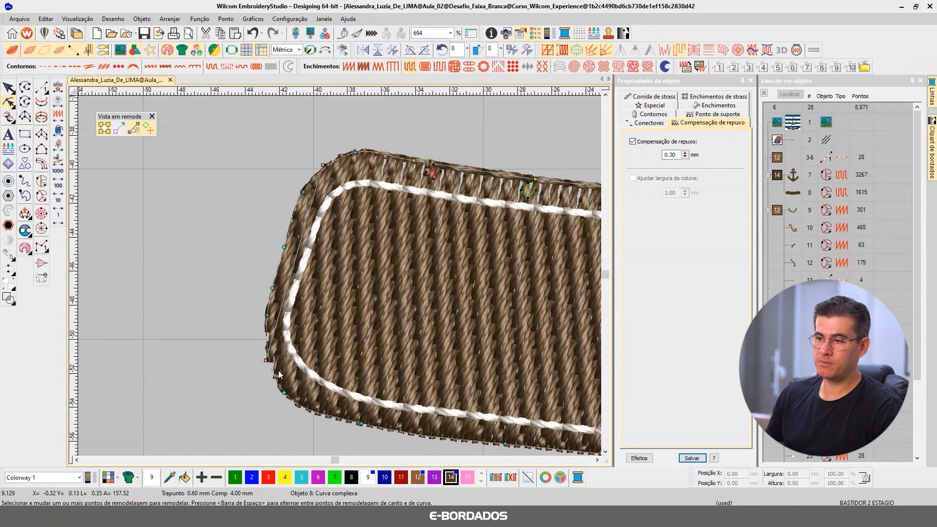
{"action": "left_click", "coordinate": [8, 88]}
Step: Refine the banner fill's upper and lower left corner nodes to even out the margin around the white line
{"action": "scroll", "coordinate": [340, 276], "scroll_direction": "down", "scroll_amount": 2}
{"action": "scroll", "coordinate": [370, 284], "scroll_direction": "up", "scroll_amount": 1}
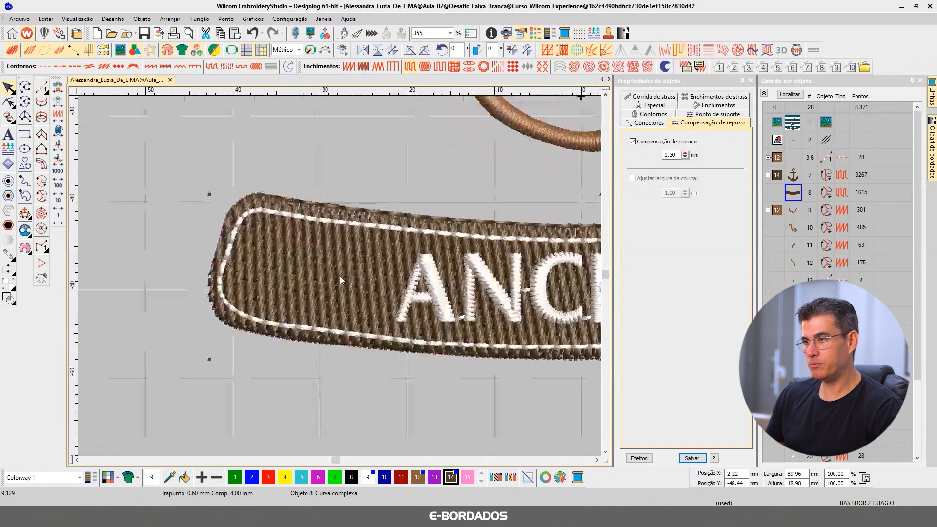
{"action": "key", "text": "b"}
{"action": "left_click_drag", "start_coordinate": [206, 172], "coordinate": [414, 361]}
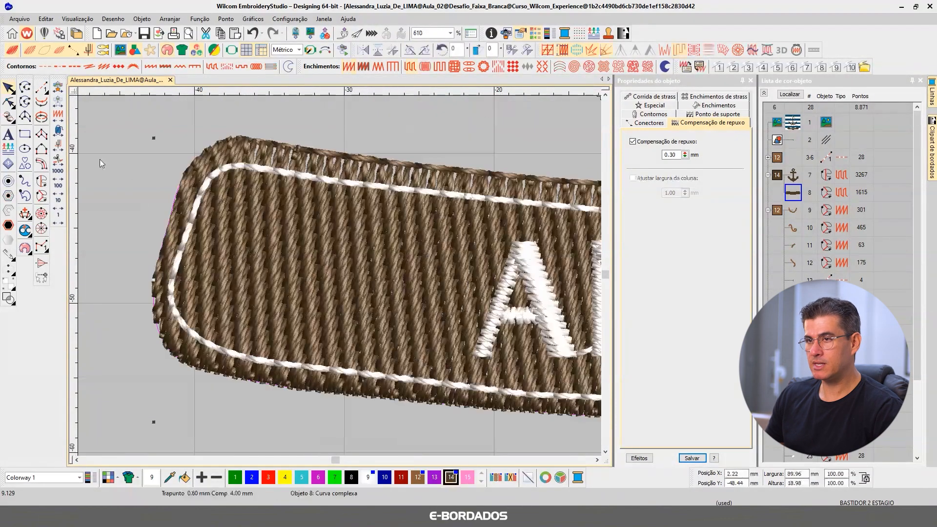
{"action": "left_click", "coordinate": [8, 102]}
{"action": "left_click_drag", "start_coordinate": [232, 139], "coordinate": [228, 143]}
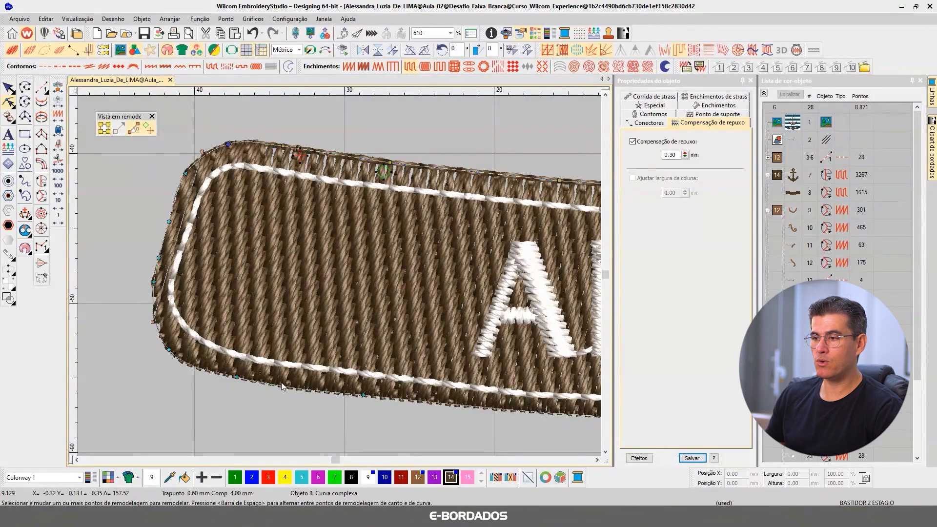
{"action": "left_click_drag", "start_coordinate": [238, 377], "coordinate": [237, 380]}
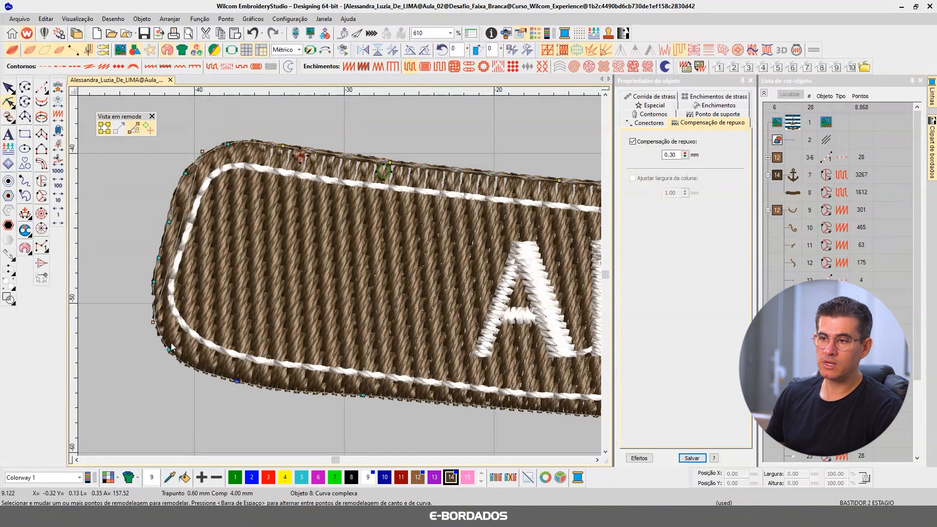
{"action": "left_click_drag", "start_coordinate": [169, 349], "coordinate": [169, 348]}
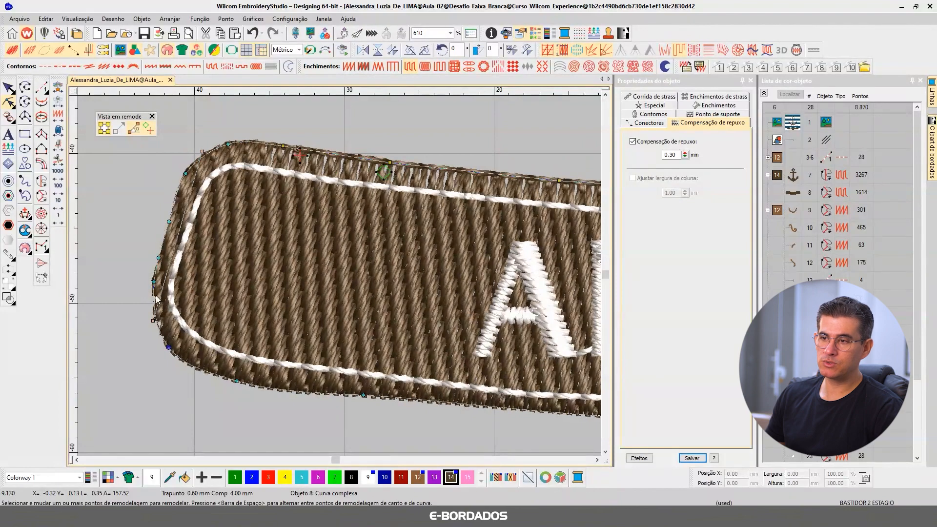
Step: Shift the banner fill's left side nodes outward together and adjust the nodes along its lower edge
{"action": "left_click_drag", "start_coordinate": [186, 344], "coordinate": [133, 199]}
{"action": "left_click_drag", "start_coordinate": [160, 259], "coordinate": [153, 258]}
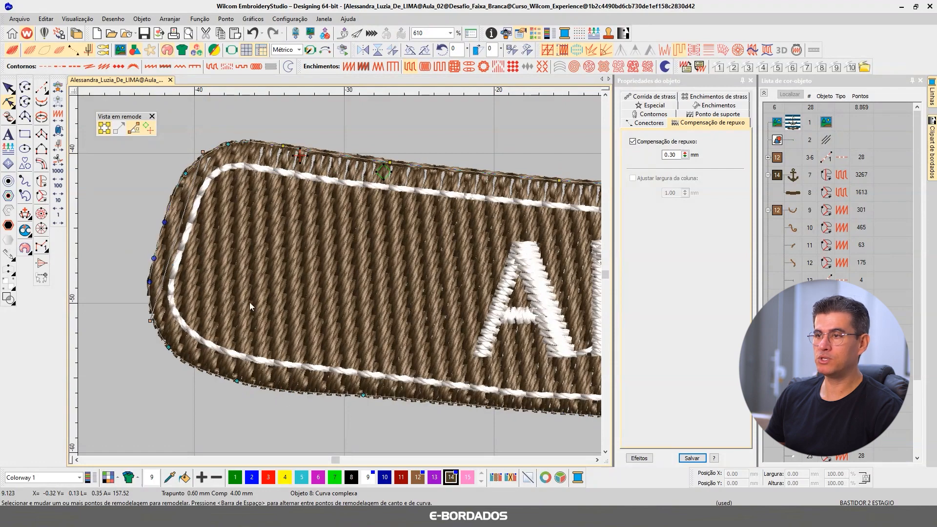
{"action": "left_click_drag", "start_coordinate": [362, 396], "coordinate": [363, 401]}
{"action": "left_click_drag", "start_coordinate": [238, 379], "coordinate": [238, 377]}
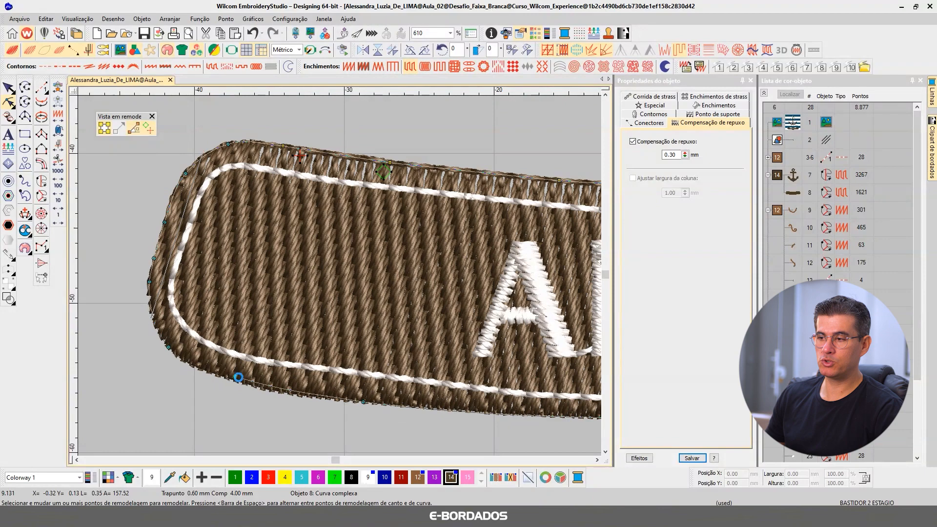
Step: Adjust the nodes along the lower edge of the banner fill's left part and finish reshaping the fill
{"action": "left_click", "coordinate": [311, 393]}
{"action": "left_click_drag", "start_coordinate": [365, 403], "coordinate": [365, 400]}
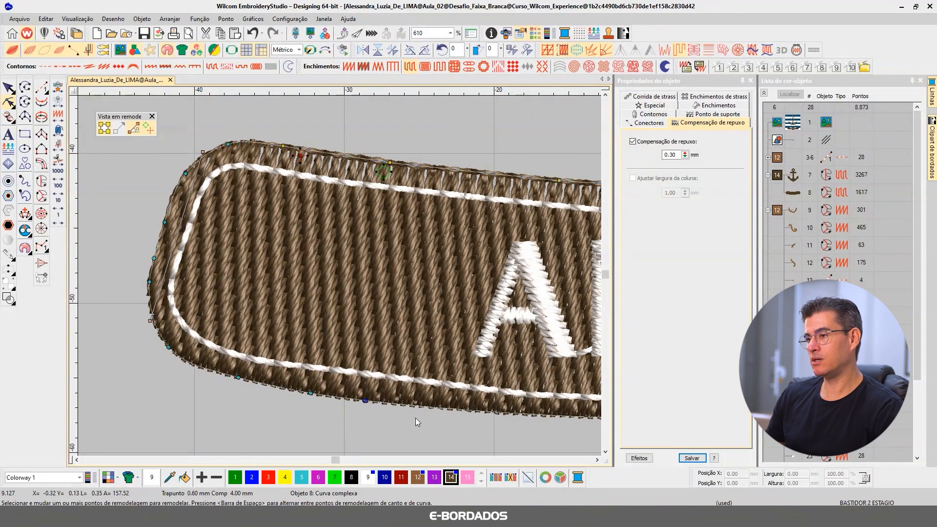
{"action": "left_click", "coordinate": [9, 88]}
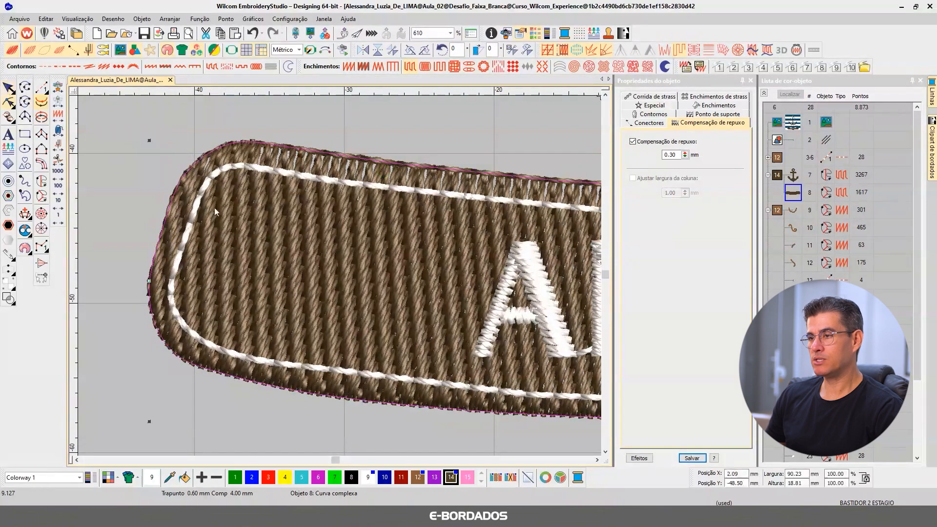
Step: Lower the white stitch line's upper right corner node to even out the bump, and finish reshaping the line
{"action": "scroll", "coordinate": [347, 287], "scroll_direction": "down", "scroll_amount": 4}
{"action": "scroll", "coordinate": [214, 190], "scroll_direction": "down", "scroll_amount": 2}
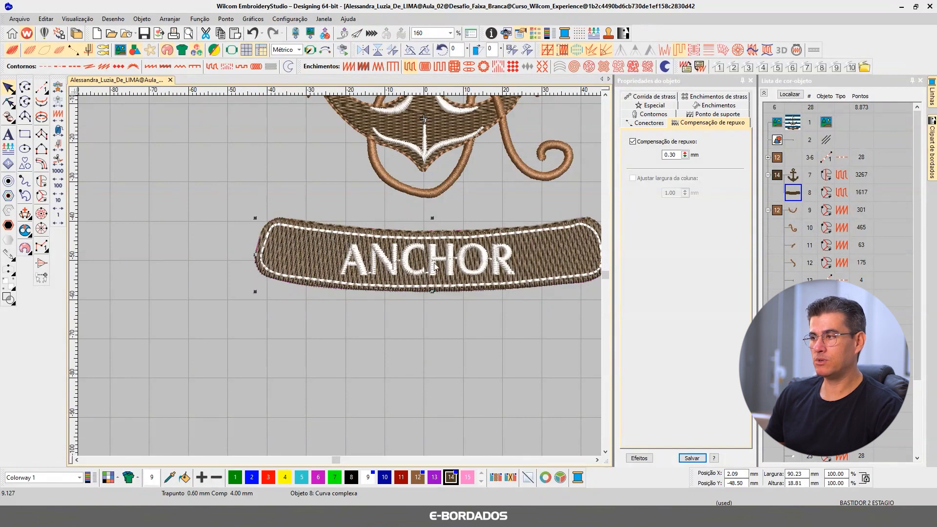
{"action": "scroll", "coordinate": [594, 250], "scroll_direction": "up", "scroll_amount": 3}
{"action": "scroll", "coordinate": [462, 179], "scroll_direction": "up", "scroll_amount": 3}
{"action": "left_click", "coordinate": [9, 101]}
{"action": "left_click", "coordinate": [302, 210]}
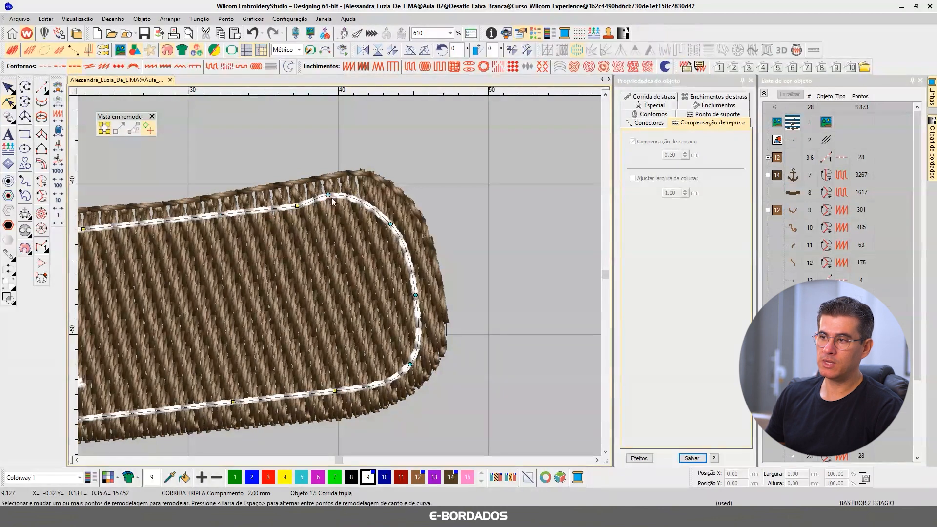
{"action": "left_click_drag", "start_coordinate": [329, 196], "coordinate": [331, 201]}
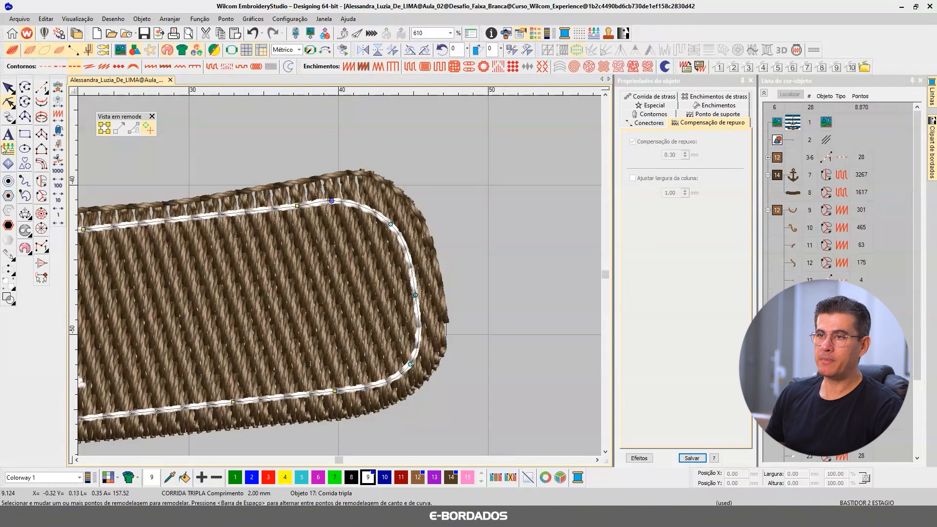
{"action": "left_click", "coordinate": [9, 88]}
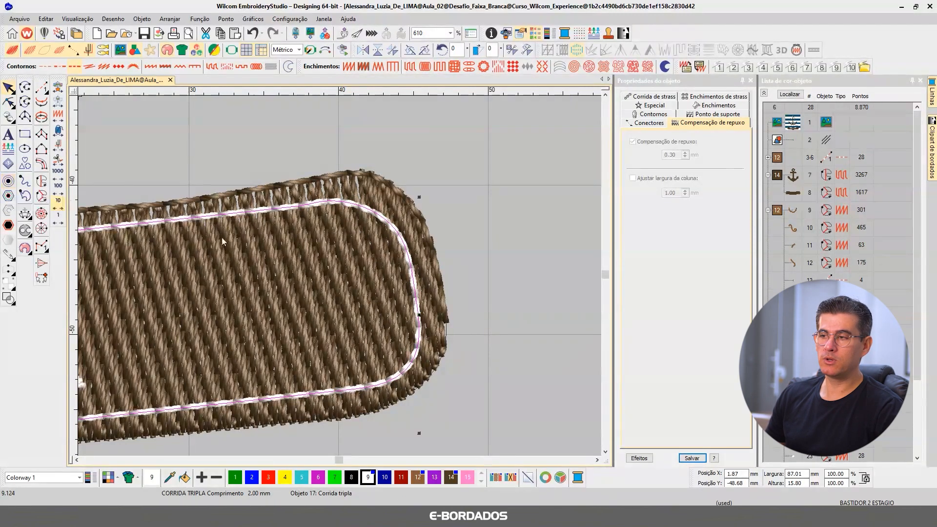
{"action": "scroll", "coordinate": [343, 275], "scroll_direction": "down", "scroll_amount": 5}
{"action": "scroll", "coordinate": [258, 279], "scroll_direction": "down", "scroll_amount": 2}
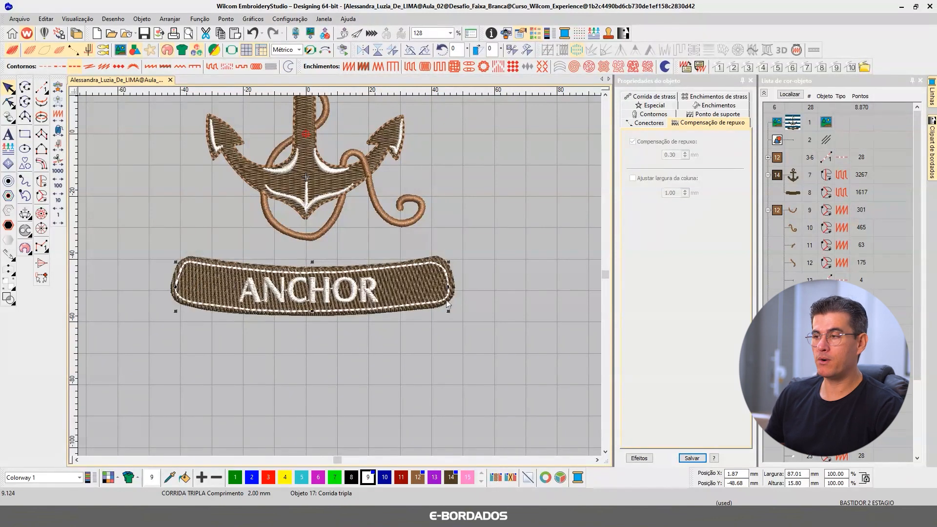
{"action": "left_click", "coordinate": [527, 263]}
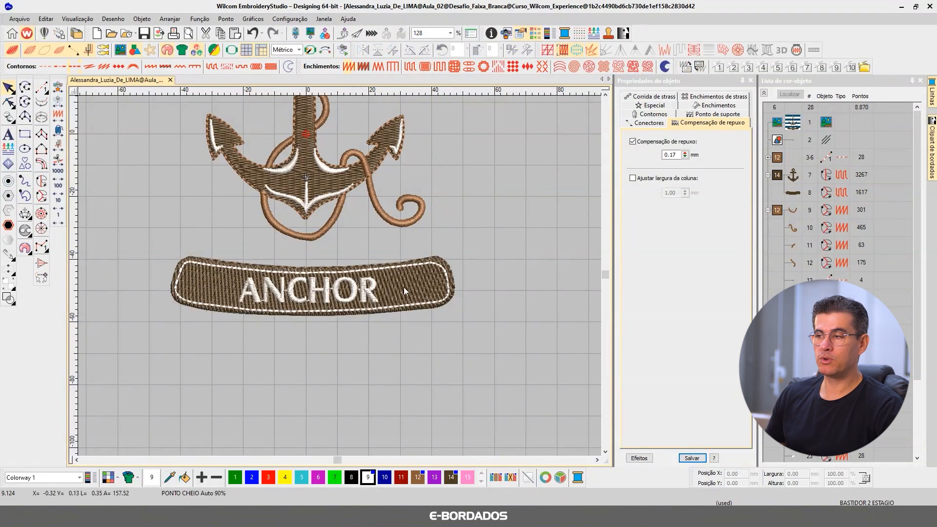
Step: Reshape the white stitch line's lower left stretch by shifting its node outward, parallel to the banner fill's lower edge
{"action": "scroll", "coordinate": [281, 234], "scroll_direction": "up", "scroll_amount": 3}
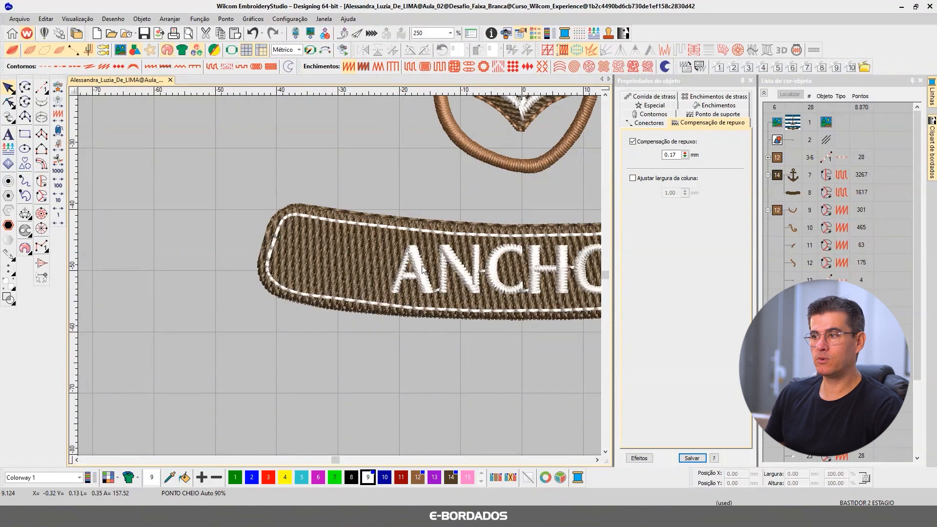
{"action": "scroll", "coordinate": [343, 271], "scroll_direction": "up", "scroll_amount": 3}
{"action": "left_click", "coordinate": [293, 261]}
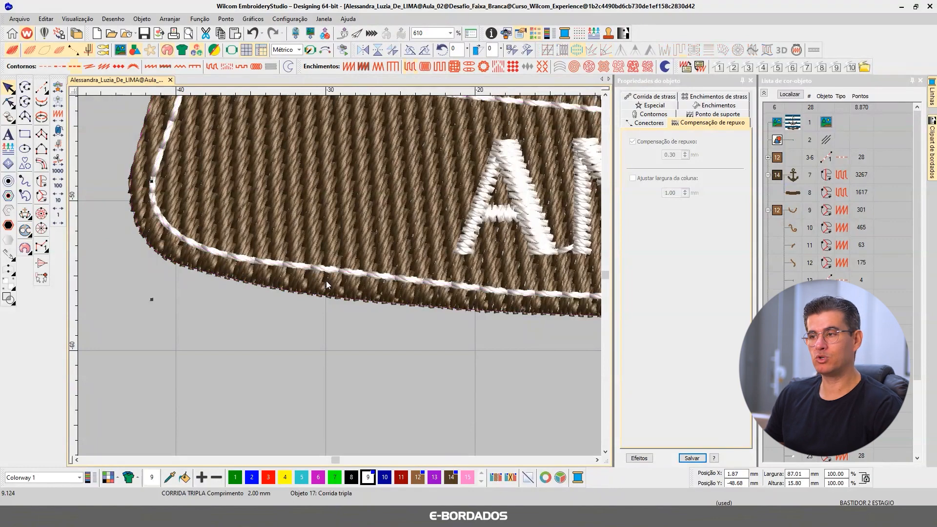
{"action": "scroll", "coordinate": [326, 280], "scroll_direction": "down", "scroll_amount": 2}
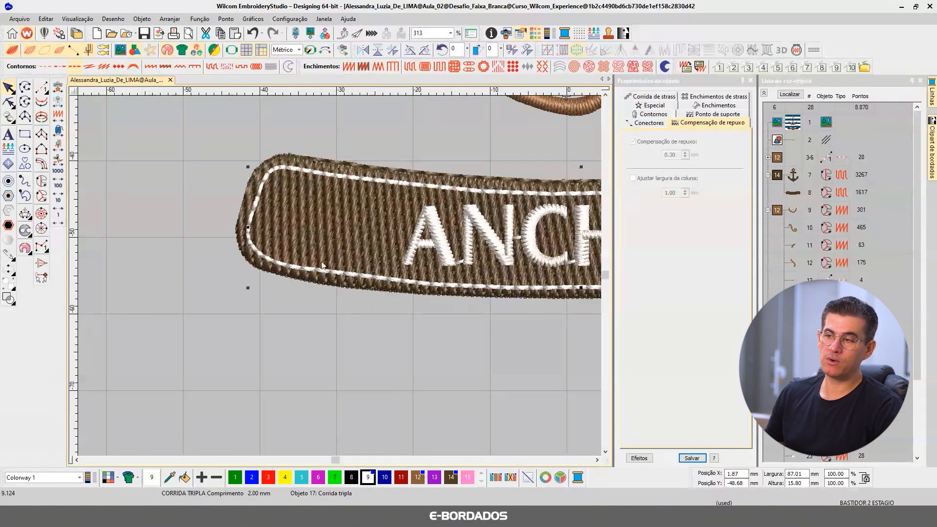
{"action": "scroll", "coordinate": [335, 270], "scroll_direction": "down", "scroll_amount": 2}
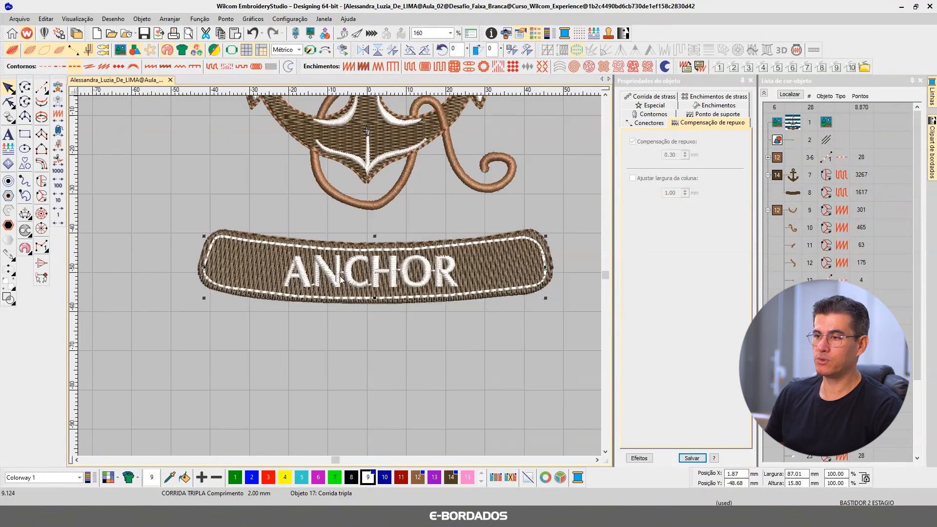
{"action": "scroll", "coordinate": [228, 301], "scroll_direction": "up", "scroll_amount": 4}
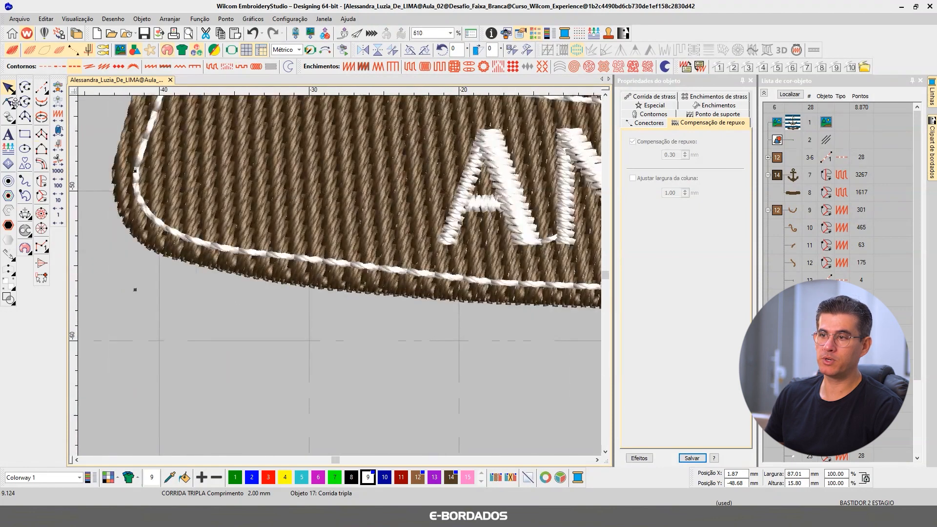
{"action": "left_click", "coordinate": [9, 101]}
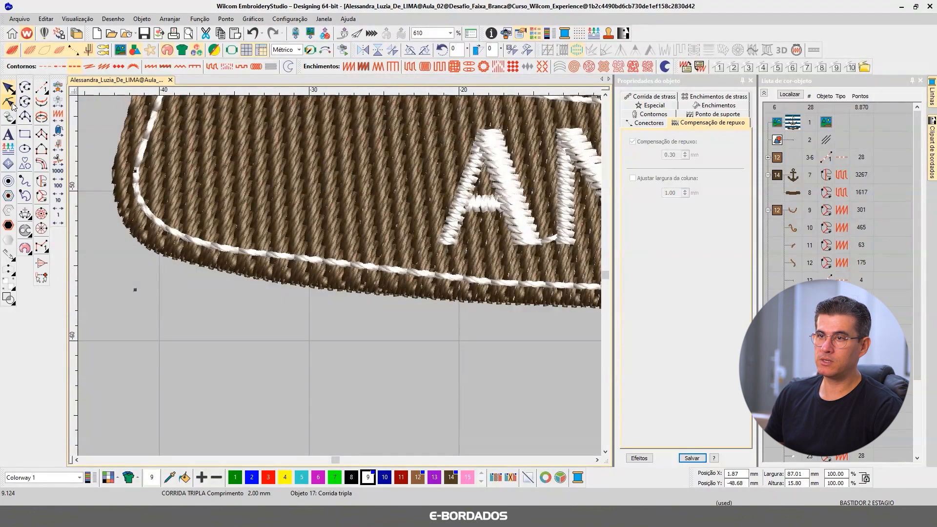
{"action": "key", "text": "Delete"}
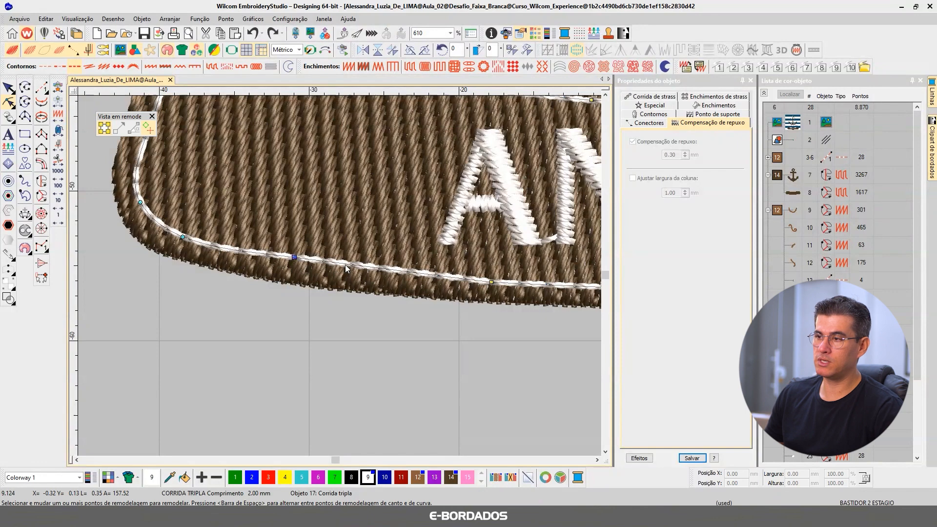
{"action": "left_click_drag", "start_coordinate": [295, 256], "coordinate": [313, 264]}
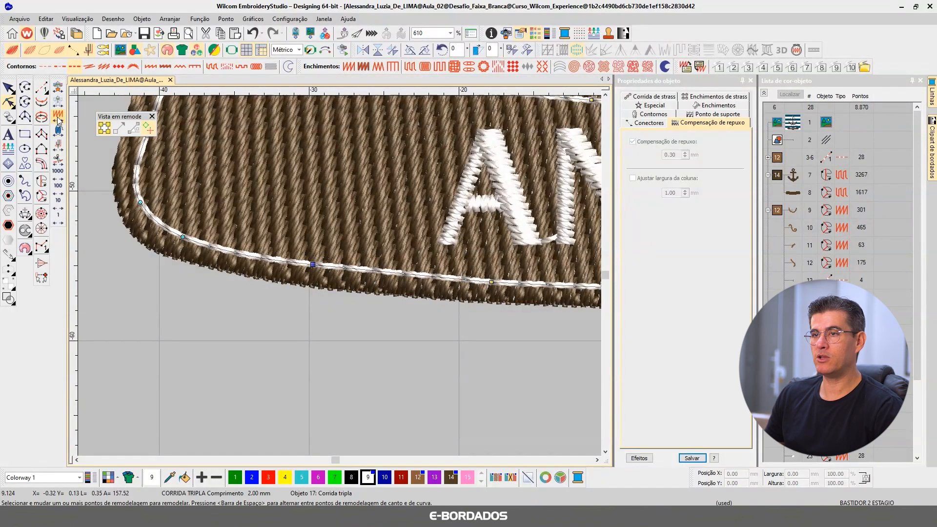
{"action": "left_click", "coordinate": [8, 88]}
{"action": "scroll", "coordinate": [353, 304], "scroll_direction": "down", "scroll_amount": 5}
{"action": "left_click", "coordinate": [497, 309]}
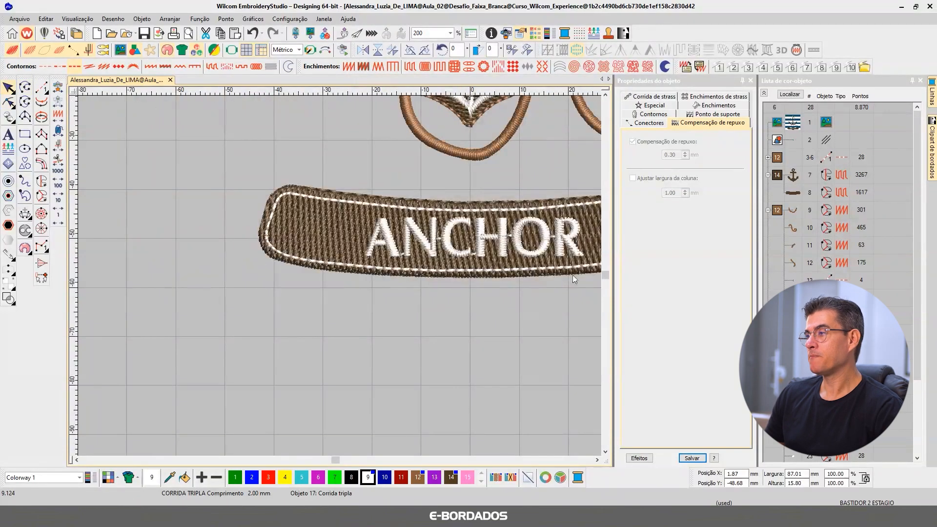
Step: Select the reference bitmap in the object list and display the artwork image
{"action": "left_click", "coordinate": [777, 141]}
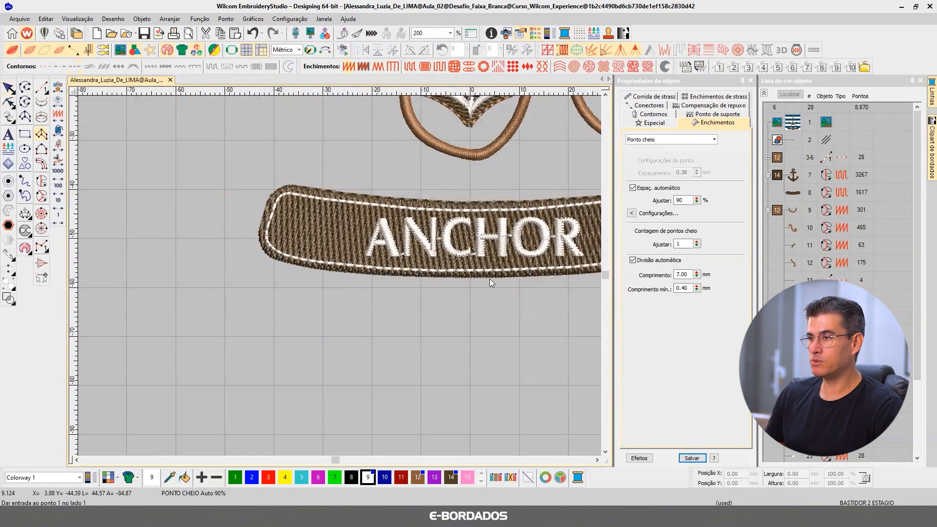
{"action": "left_click", "coordinate": [787, 126]}
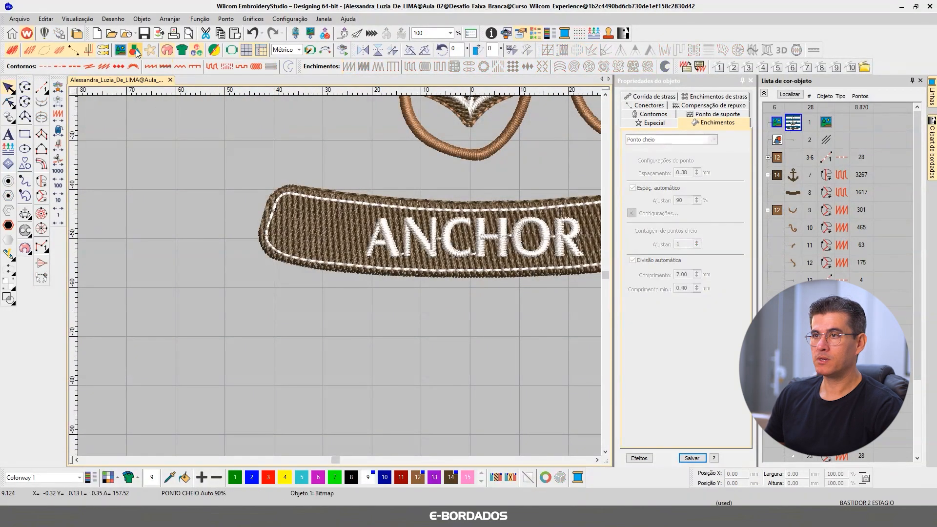
{"action": "left_click", "coordinate": [120, 52]}
Step: Start a complex fill on the artwork's banner and trace its left side and lower left corner with outline points
{"action": "scroll", "coordinate": [178, 231], "scroll_direction": "down", "scroll_amount": 1}
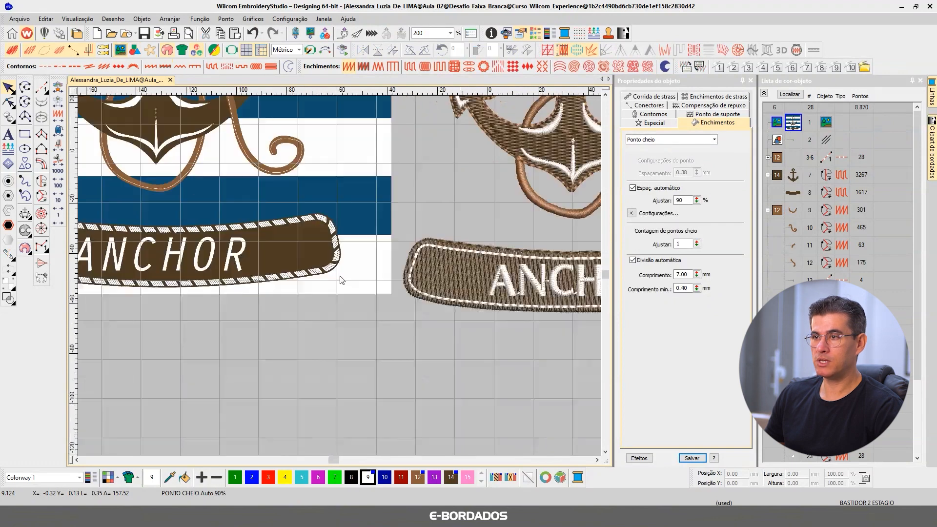
{"action": "scroll", "coordinate": [185, 256], "scroll_direction": "up", "scroll_amount": 1}
{"action": "scroll", "coordinate": [340, 279], "scroll_direction": "up", "scroll_amount": 2}
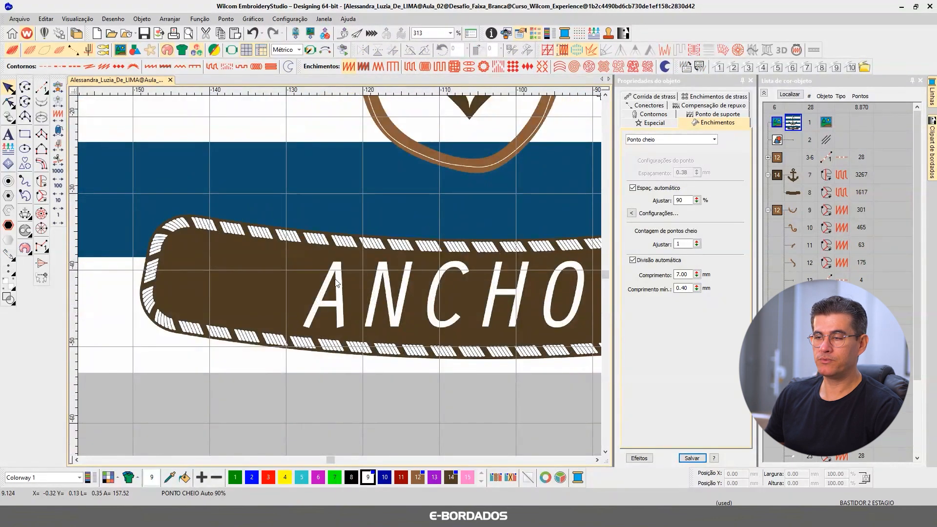
{"action": "scroll", "coordinate": [340, 276], "scroll_direction": "up", "scroll_amount": 2}
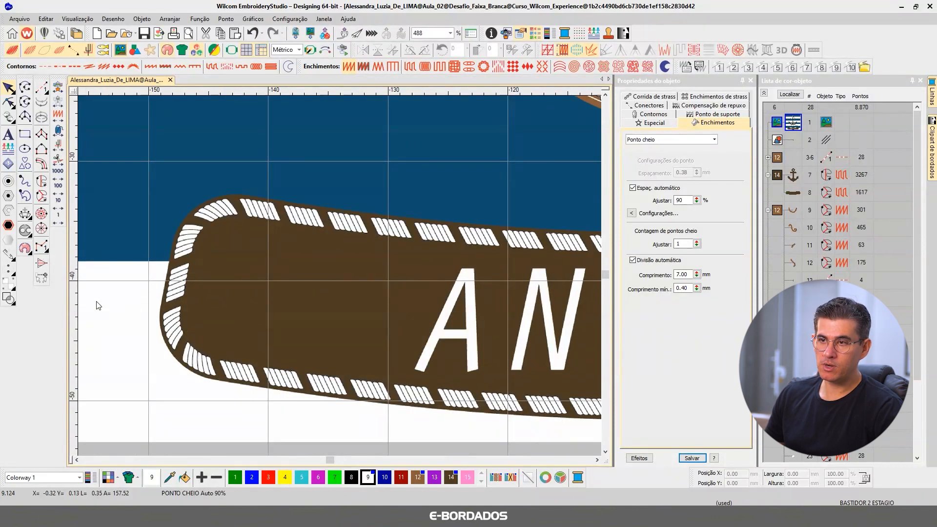
{"action": "left_click", "coordinate": [41, 181]}
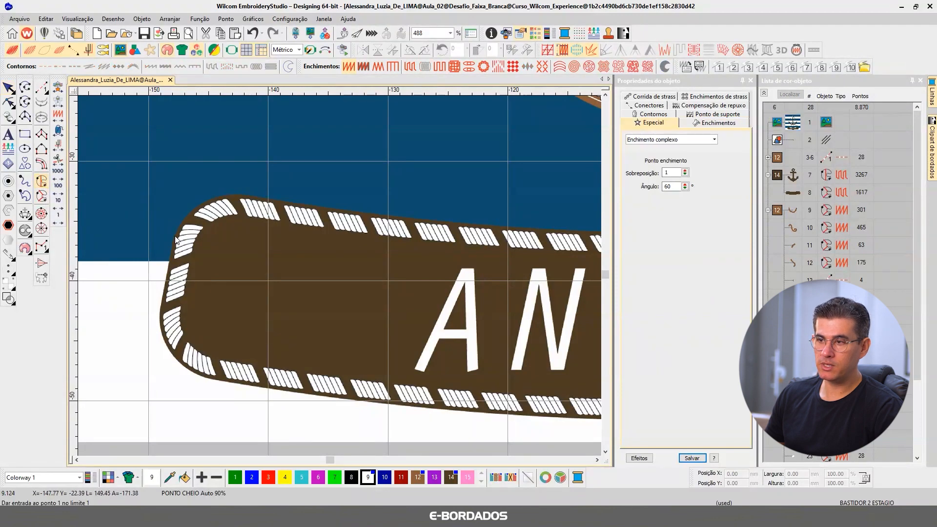
{"action": "scroll", "coordinate": [176, 239], "scroll_direction": "up", "scroll_amount": 2}
{"action": "left_click", "coordinate": [347, 224]}
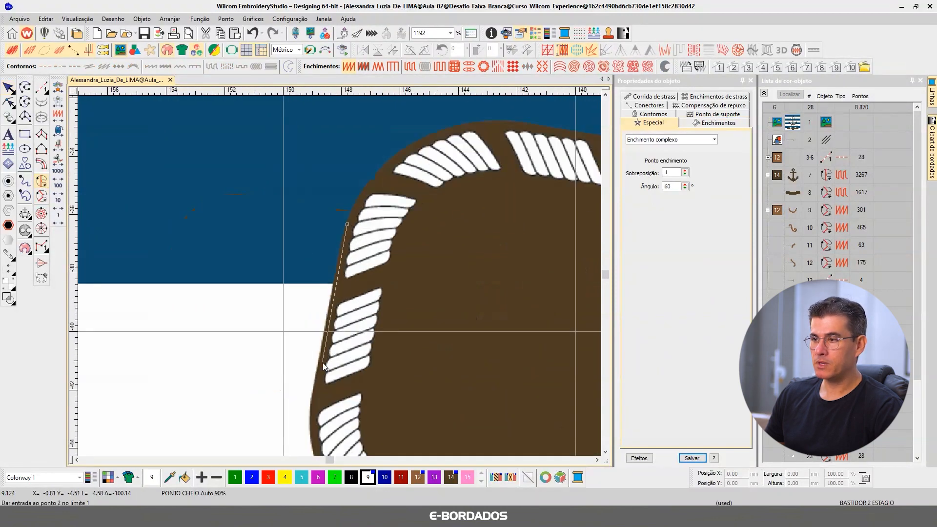
{"action": "left_click", "coordinate": [315, 387]}
{"action": "scroll", "coordinate": [317, 342], "scroll_direction": "down", "scroll_amount": 3}
{"action": "left_click", "coordinate": [314, 287]}
{"action": "left_click", "coordinate": [344, 350]}
{"action": "left_click", "coordinate": [405, 395]}
{"action": "left_click", "coordinate": [451, 408]}
{"action": "left_click", "coordinate": [471, 345]}
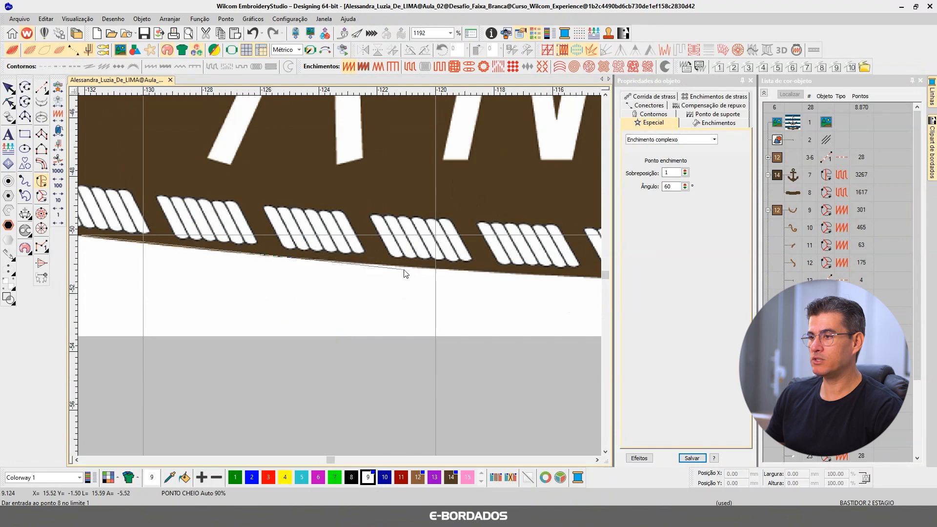
Step: Continue the complex fill outline along the artwork banner's lower edge toward its right end with widely spaced points
{"action": "scroll", "coordinate": [342, 278], "scroll_direction": "down", "scroll_amount": 4}
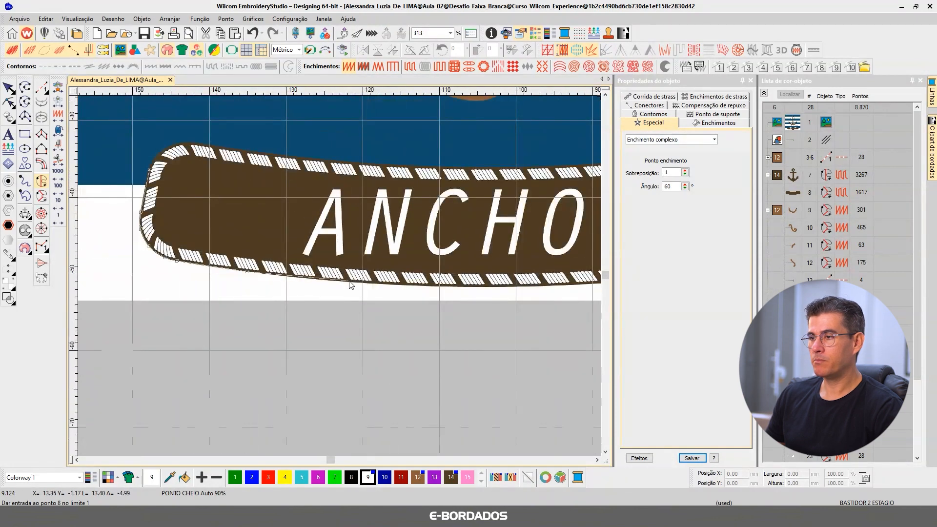
{"action": "left_click", "coordinate": [349, 282]}
{"action": "left_click", "coordinate": [509, 287]}
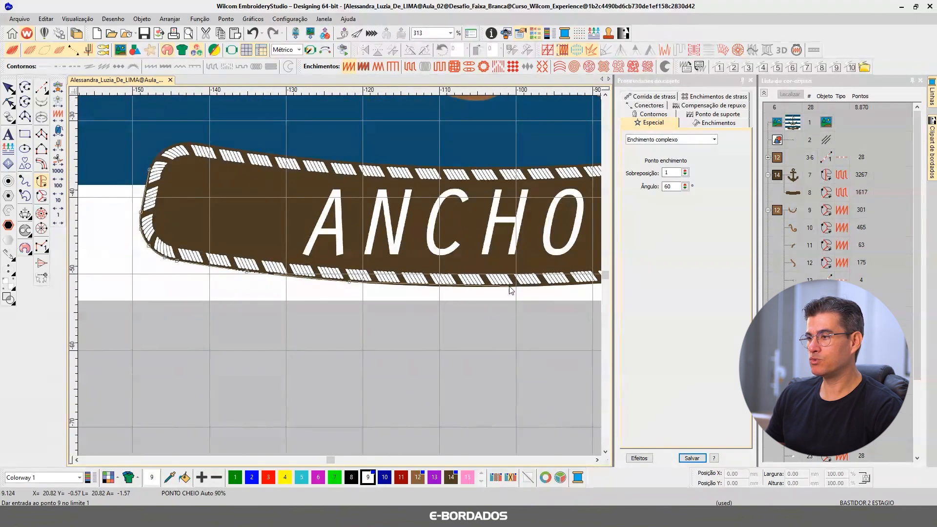
{"action": "right_click", "coordinate": [534, 276]}
{"action": "right_click", "coordinate": [507, 268]}
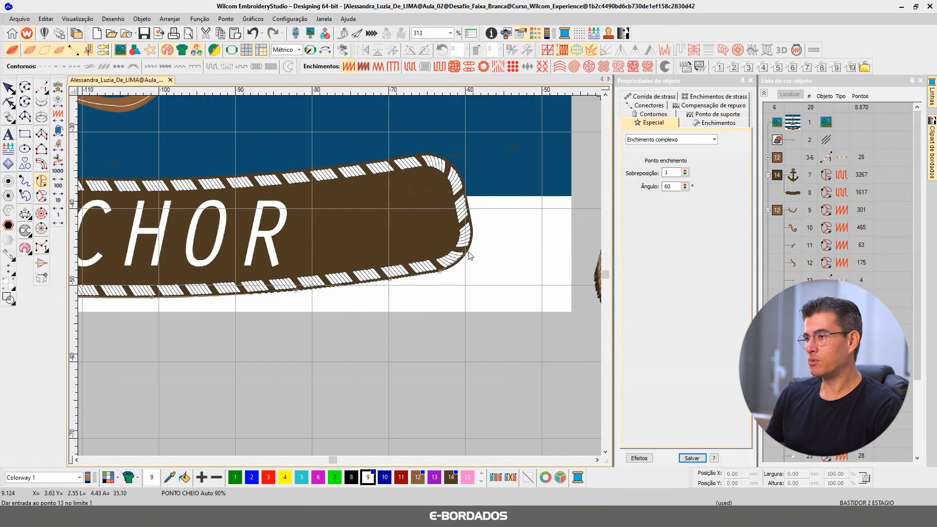
{"action": "scroll", "coordinate": [469, 255], "scroll_direction": "up", "scroll_amount": 5}
{"action": "right_click", "coordinate": [457, 258]}
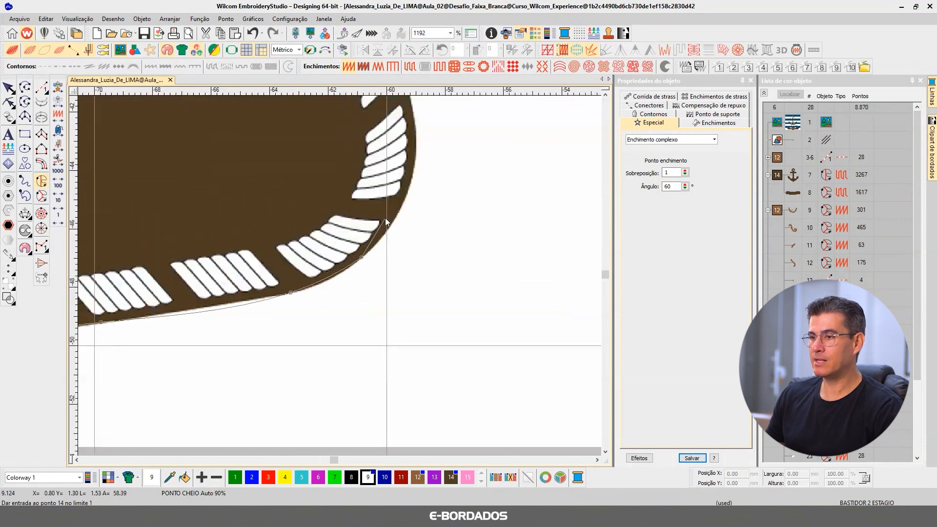
{"action": "left_click", "coordinate": [402, 209]}
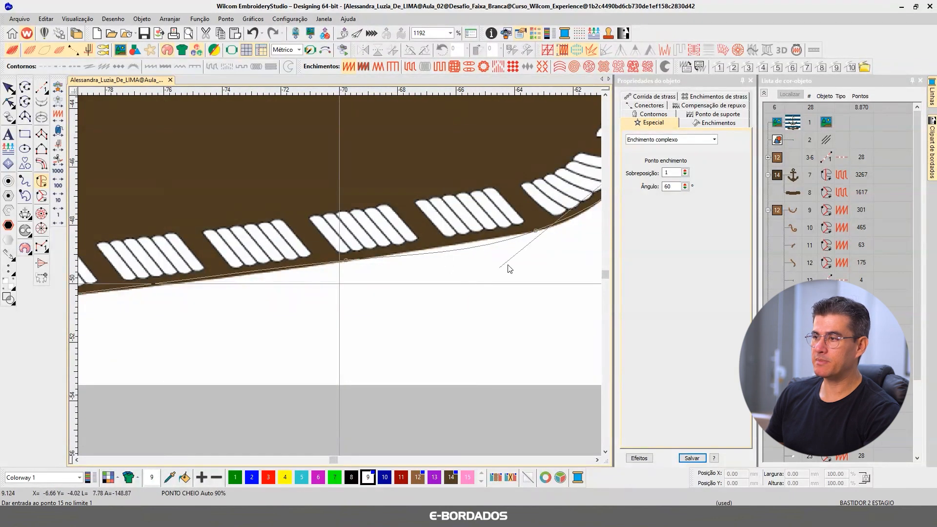
{"action": "key", "text": "BackSpace"}
{"action": "key", "text": "BackSpace"}
{"action": "key", "text": "BackSpace"}
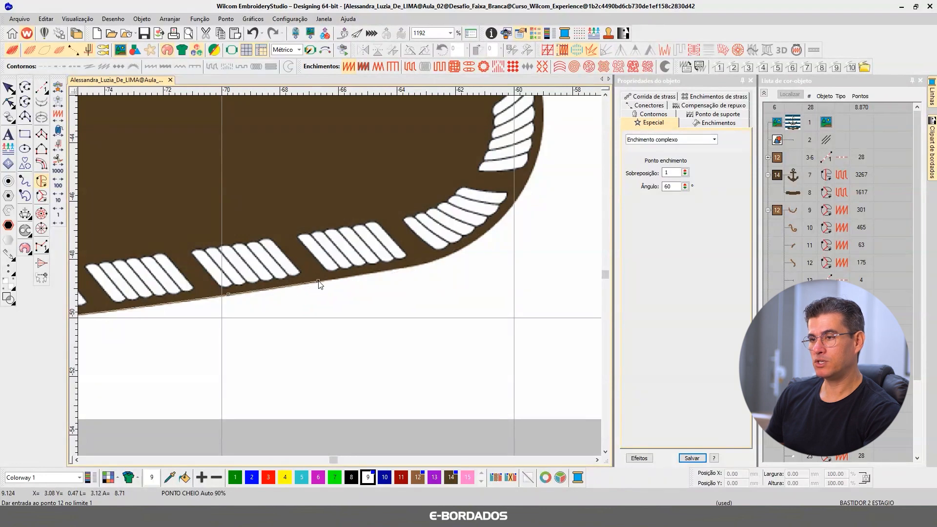
Step: Trace the artwork banner's rounded lower right corner with curve points placed on its brown edge
{"action": "left_click", "coordinate": [406, 268]}
{"action": "left_click", "coordinate": [475, 239]}
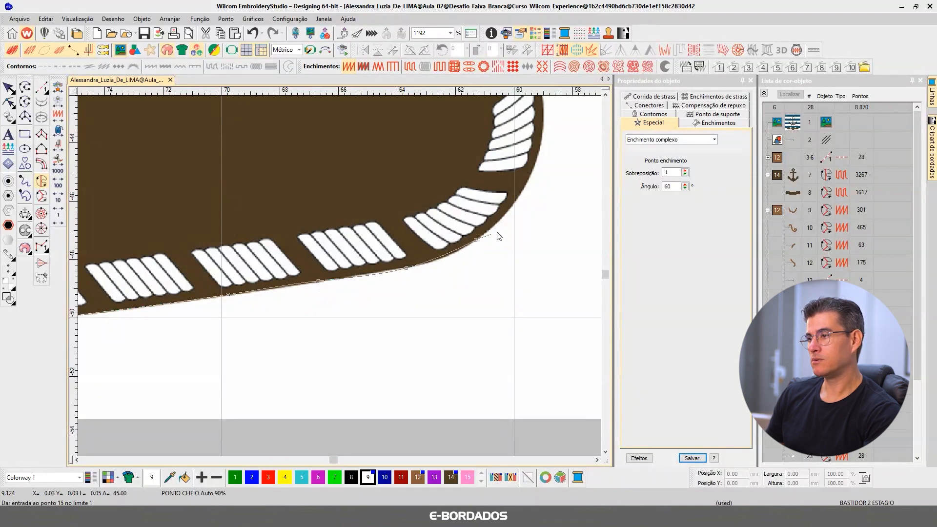
{"action": "left_click", "coordinate": [514, 205]}
{"action": "left_click", "coordinate": [539, 142]}
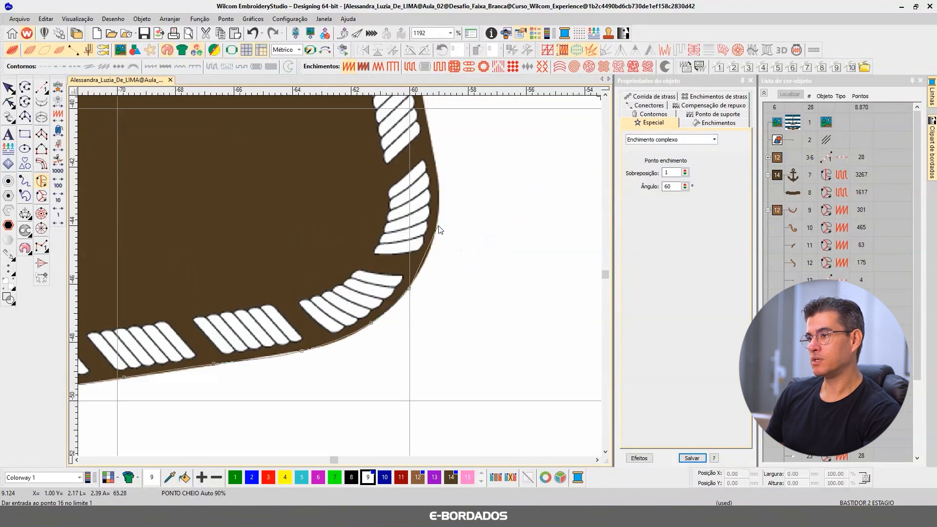
Step: Continue the complex fill outline up the artwork banner's right side and around its rounded upper right corner
{"action": "left_click", "coordinate": [437, 177]}
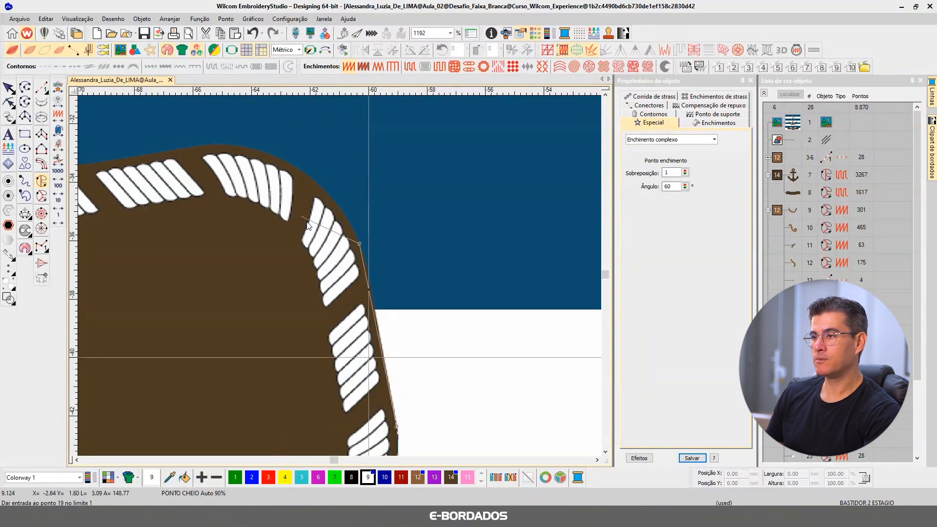
{"action": "left_click", "coordinate": [369, 280]}
{"action": "left_click", "coordinate": [338, 206]}
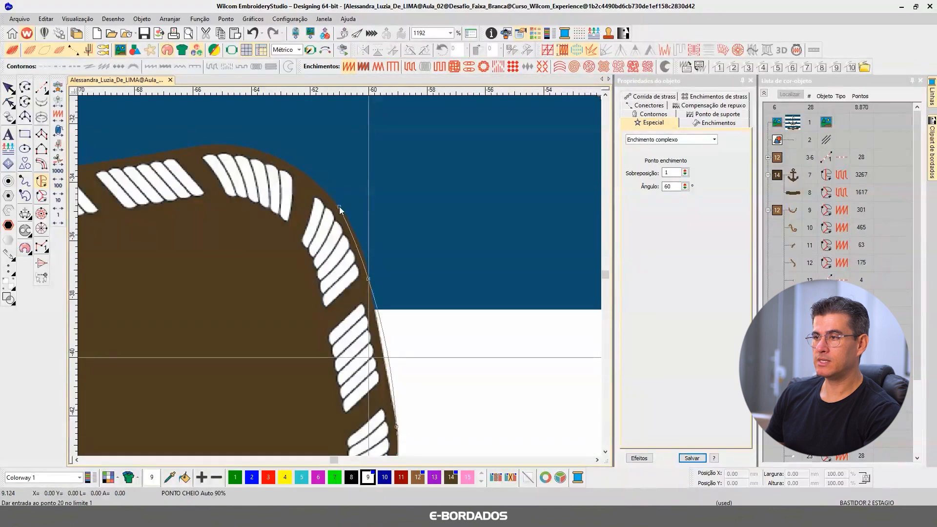
{"action": "left_click", "coordinate": [217, 145]}
{"action": "left_click", "coordinate": [417, 211]}
{"action": "scroll", "coordinate": [340, 276], "scroll_direction": "down", "scroll_amount": 2}
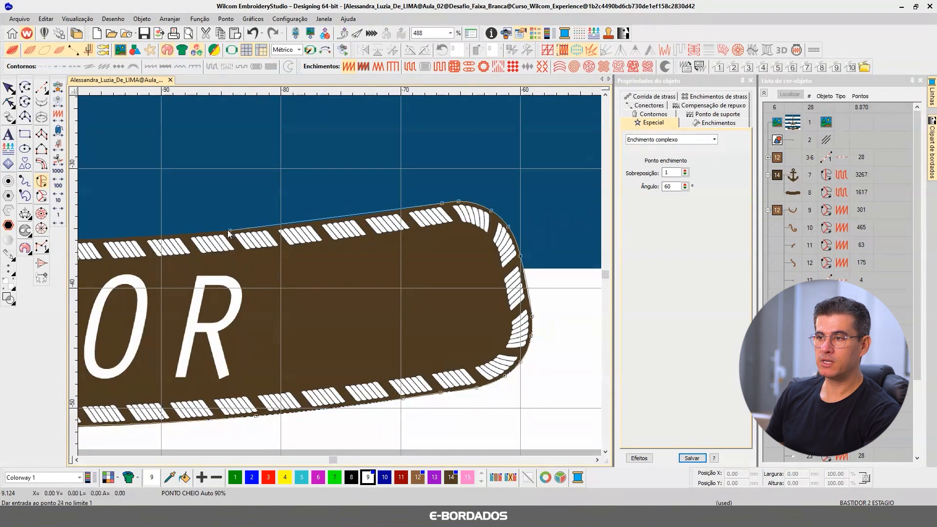
Step: Trace the artwork banner's upper edge toward its left end with widely spaced outline points
{"action": "left_click", "coordinate": [133, 258]}
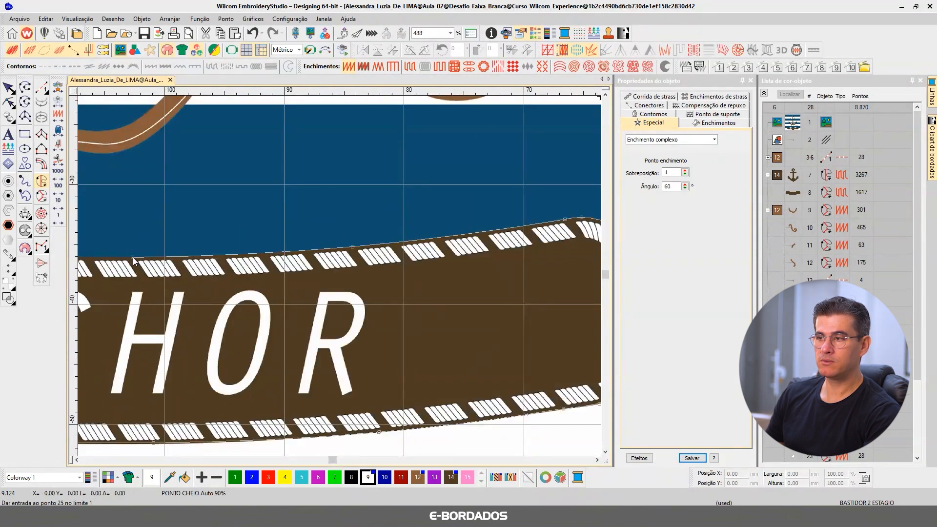
{"action": "left_click", "coordinate": [120, 264]}
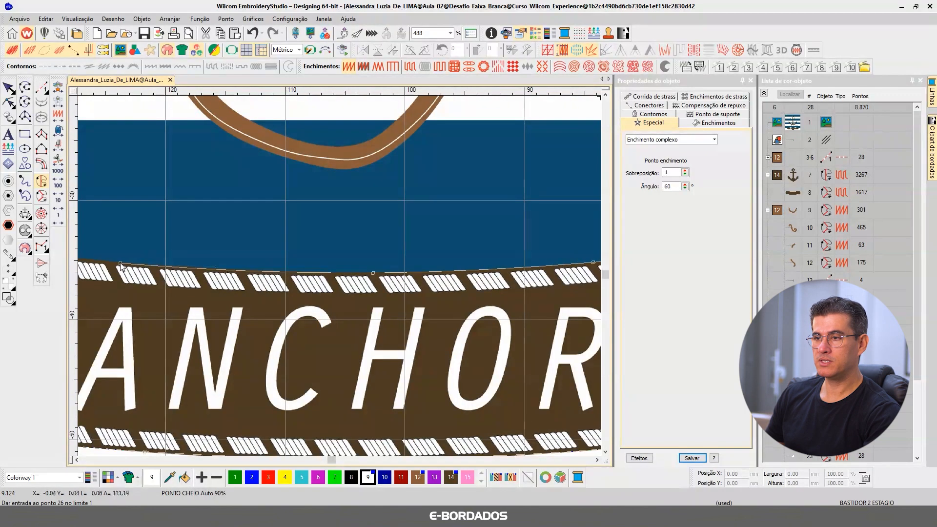
{"action": "left_click", "coordinate": [190, 266]}
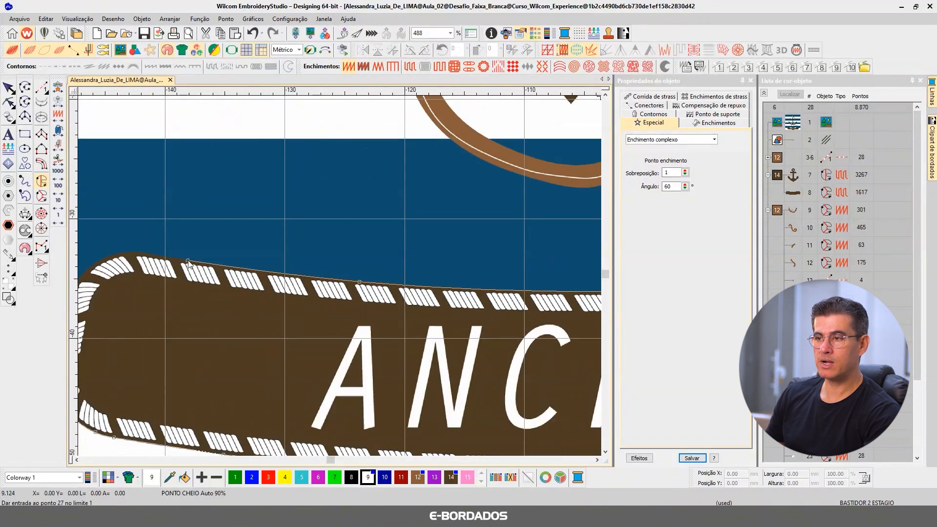
Step: Trace the artwork banner's rounded upper left corner with curve points on its brown edge, removing the misplaced points
{"action": "scroll", "coordinate": [188, 262], "scroll_direction": "up", "scroll_amount": 7}
{"action": "left_click", "coordinate": [440, 222]}
{"action": "right_click", "coordinate": [290, 238]}
{"action": "key", "text": "BackSpace"}
{"action": "key", "text": "BackSpace"}
{"action": "right_click", "coordinate": [235, 231]}
{"action": "right_click", "coordinate": [101, 226]}
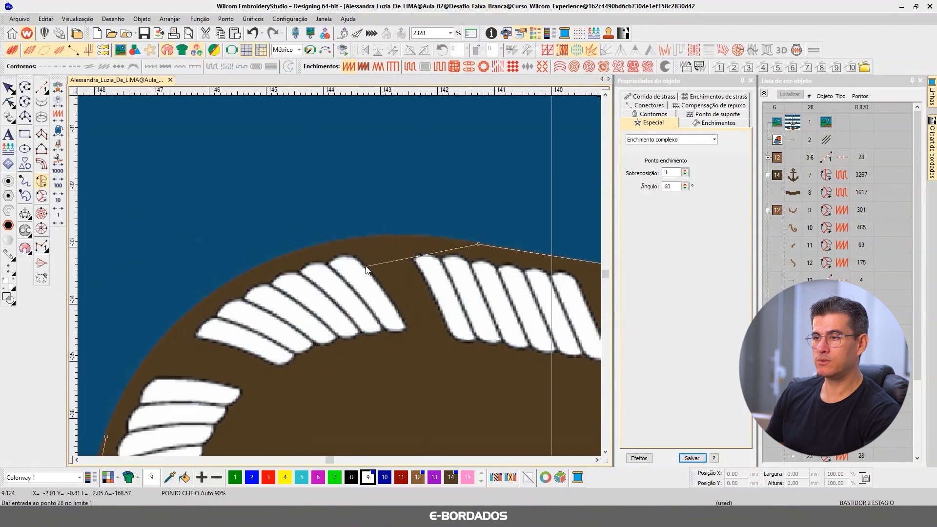
{"action": "right_click", "coordinate": [209, 295]}
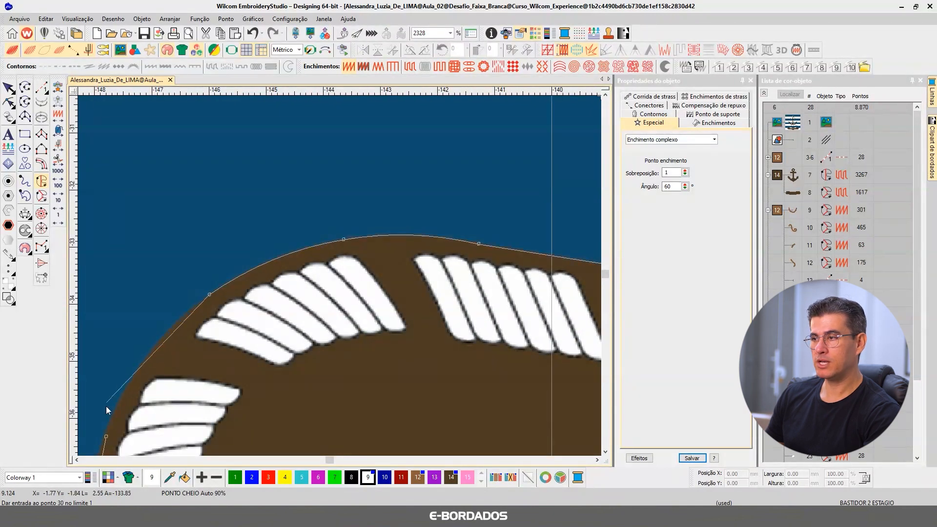
{"action": "right_click", "coordinate": [137, 372]}
Step: Close the banner outline, generate the complex fill stitches and leave the digitizing tool
{"action": "key", "text": "Return"}
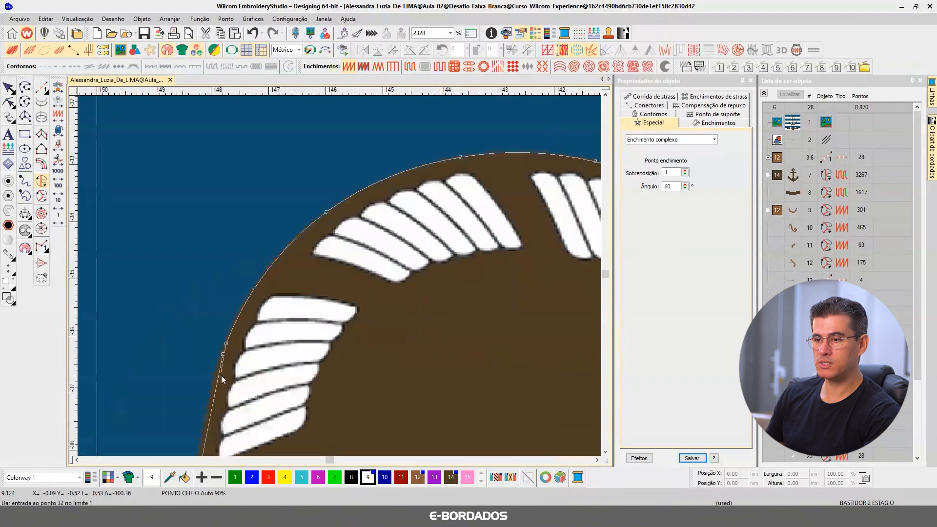
{"action": "key", "text": "Return"}
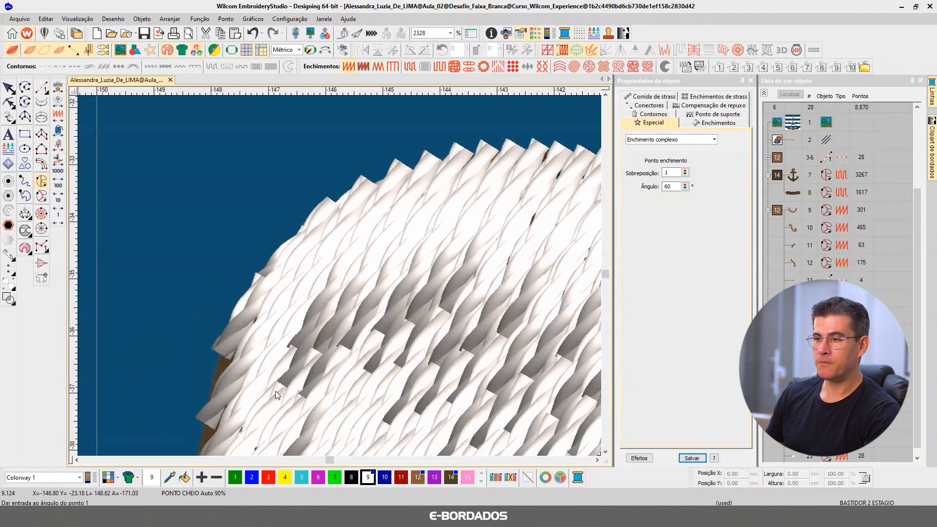
{"action": "scroll", "coordinate": [369, 285], "scroll_direction": "down", "scroll_amount": 2}
{"action": "scroll", "coordinate": [359, 274], "scroll_direction": "down", "scroll_amount": 3}
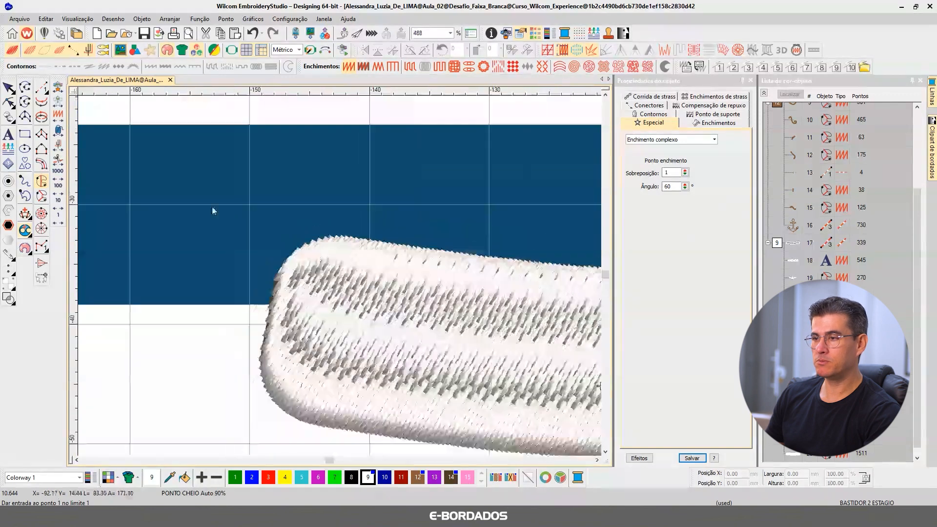
{"action": "key", "text": "Escape"}
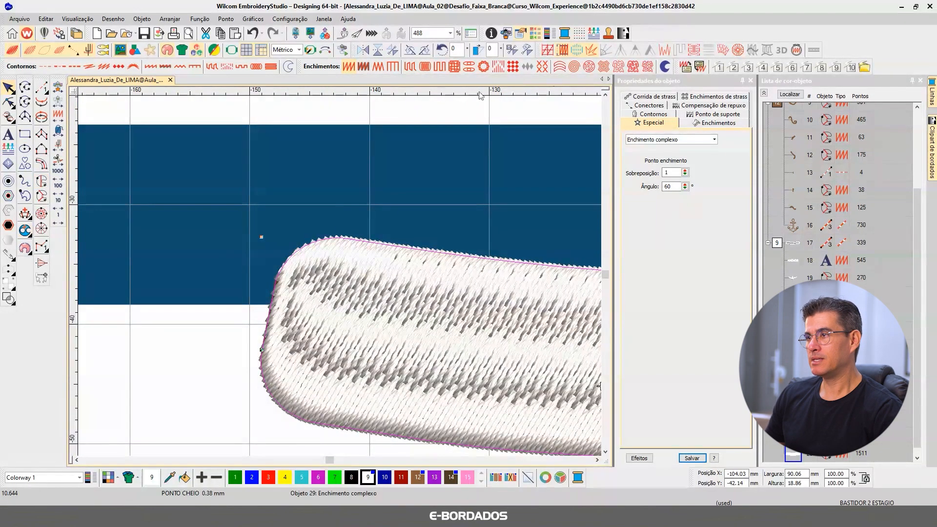
Step: Change the new banner's fill stitch type to Tatami
{"action": "left_click", "coordinate": [714, 123]}
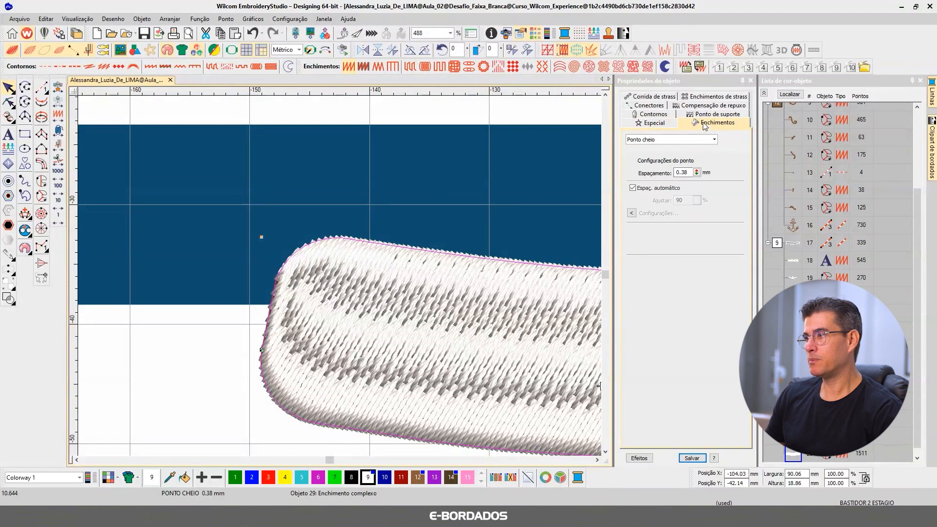
{"action": "left_click", "coordinate": [654, 140]}
{"action": "left_click", "coordinate": [634, 174]}
{"action": "scroll", "coordinate": [353, 277], "scroll_direction": "down", "scroll_amount": 4}
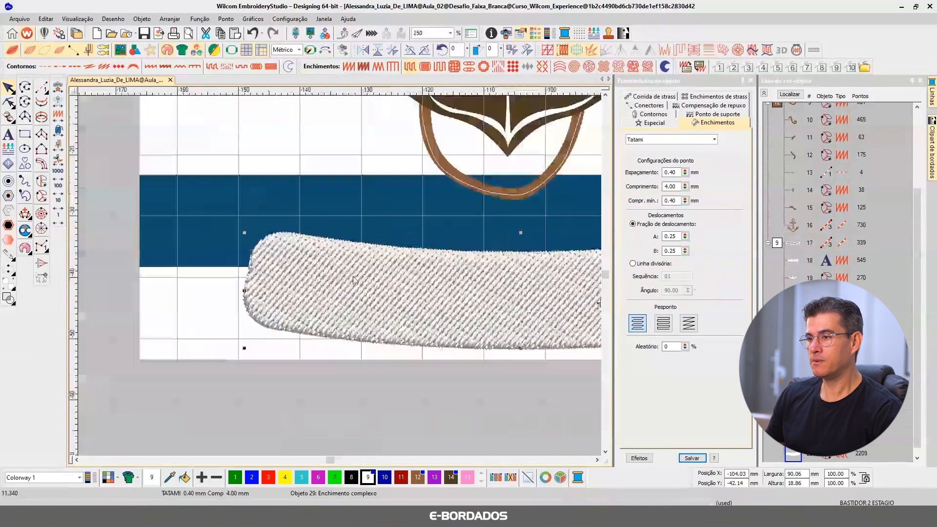
Step: Move the new banner fill off the artwork to the empty area below it
{"action": "left_click_drag", "start_coordinate": [388, 292], "coordinate": [372, 380]}
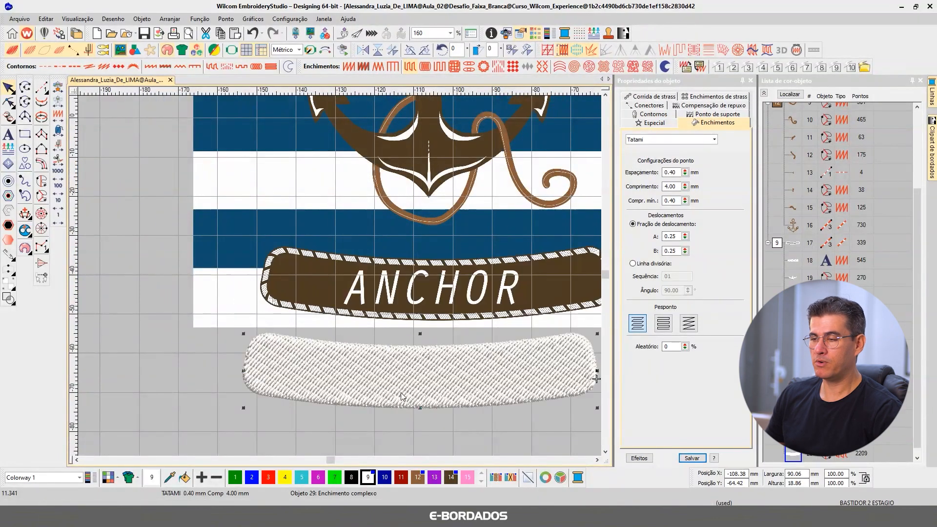
{"action": "scroll", "coordinate": [402, 380], "scroll_direction": "down", "scroll_amount": 2}
{"action": "scroll", "coordinate": [344, 292], "scroll_direction": "up", "scroll_amount": 2}
{"action": "left_click_drag", "start_coordinate": [310, 246], "coordinate": [315, 291]}
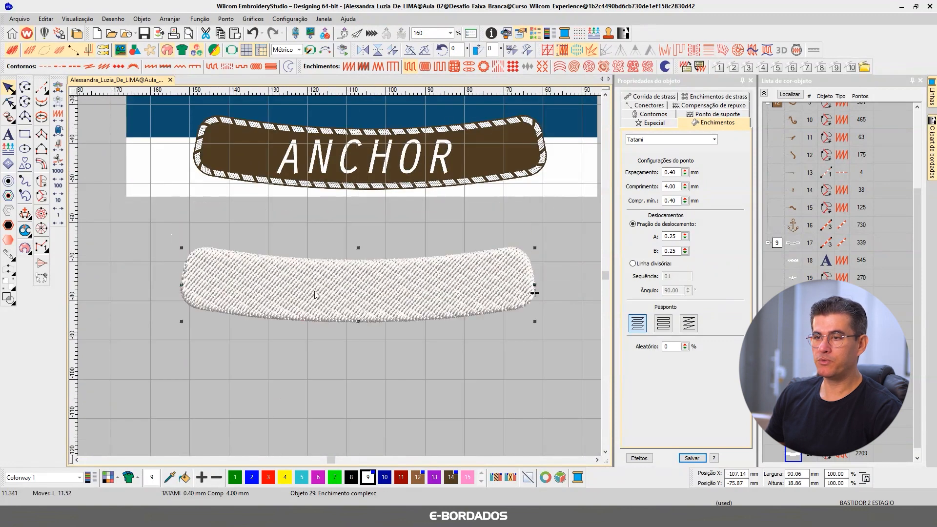
Step: Create one simple offset of the banner fill at -2.00 mm spacing as a running stitch (Ponto corrido)
{"action": "left_click", "coordinate": [9, 184]}
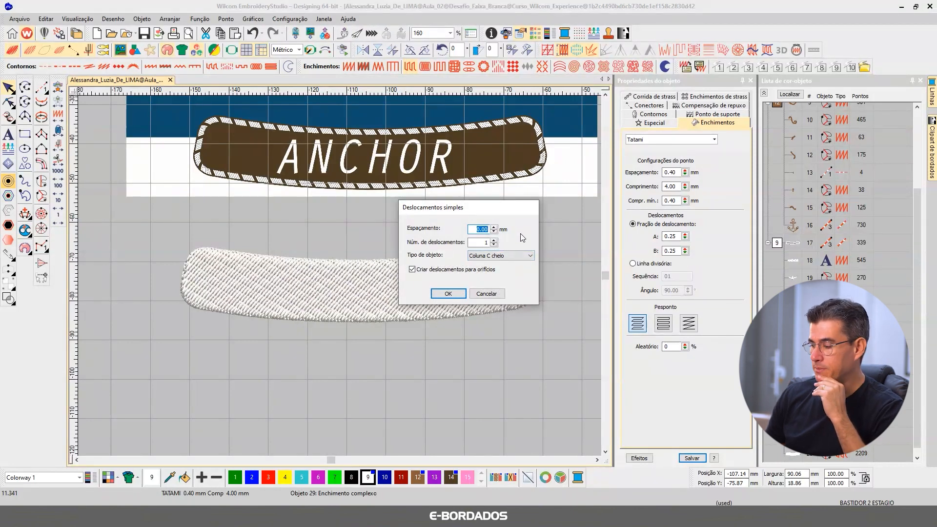
{"action": "type", "text": "-2"}
{"action": "left_click", "coordinate": [500, 256]}
{"action": "left_click", "coordinate": [496, 271]}
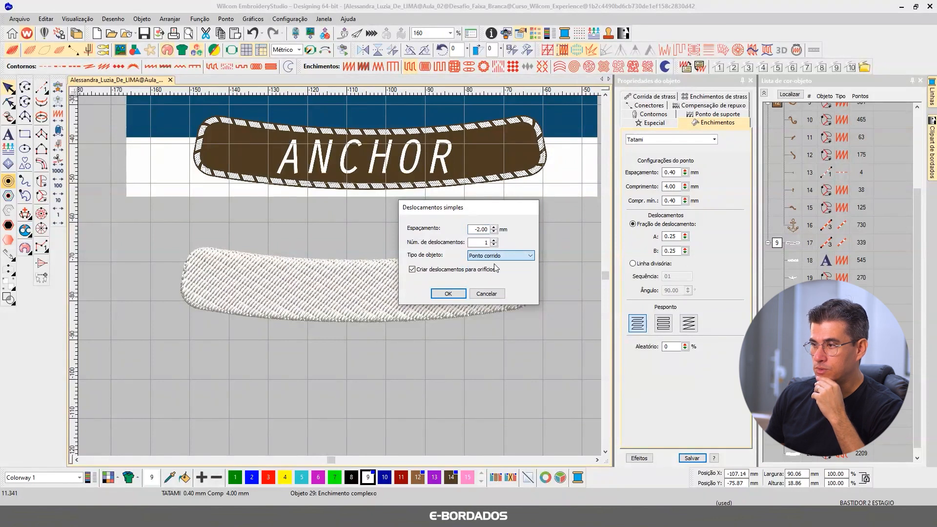
{"action": "left_click", "coordinate": [448, 293]}
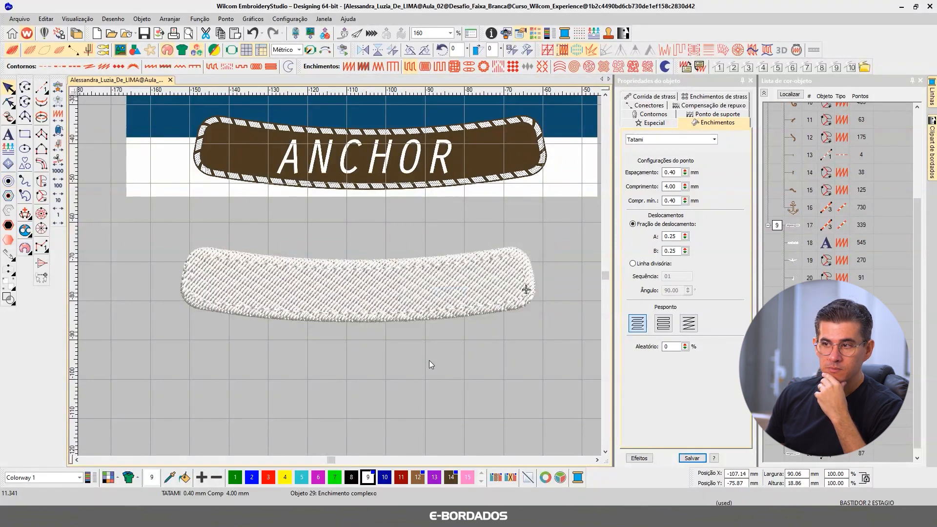
Step: Recolour the inner offset running line with brown thread colour 12
{"action": "left_click", "coordinate": [316, 314]}
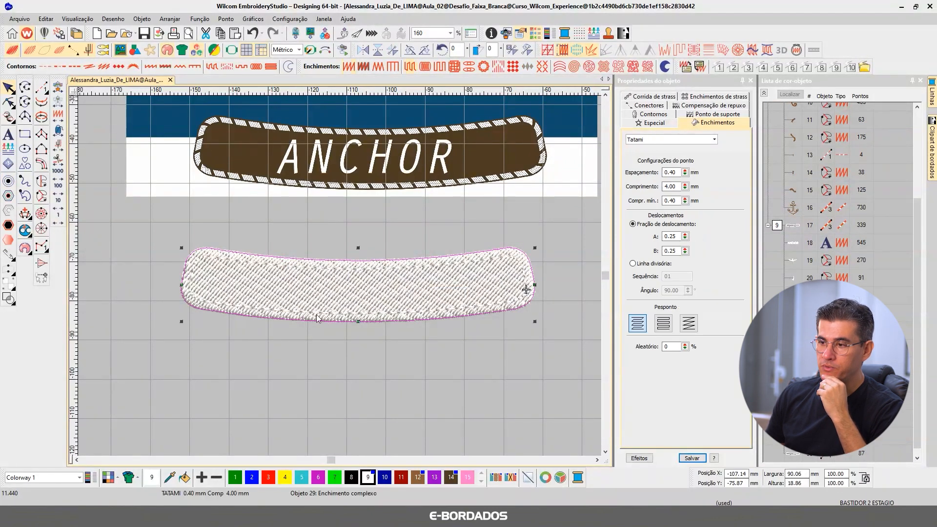
{"action": "left_click", "coordinate": [307, 269]}
{"action": "left_click", "coordinate": [418, 478]}
{"action": "left_click", "coordinate": [293, 236]}
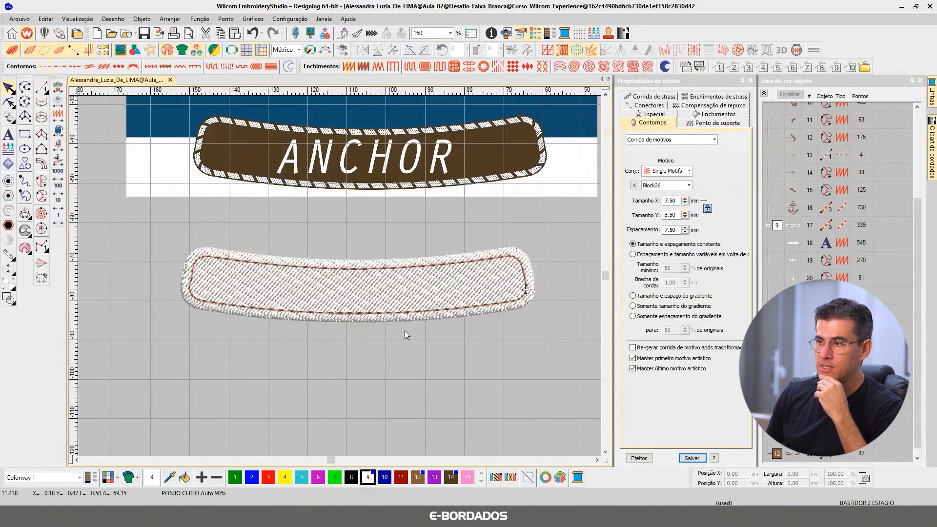
Step: Recolour the banner fill with brown thread colour 12 and the inner running line with white colour 9
{"action": "scroll", "coordinate": [208, 273], "scroll_direction": "up", "scroll_amount": 5}
{"action": "left_click", "coordinate": [333, 298]}
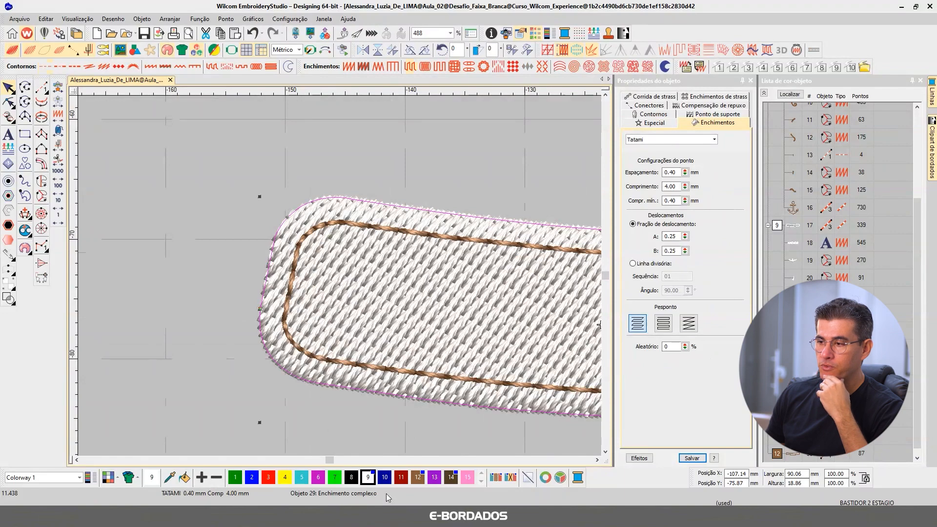
{"action": "left_click", "coordinate": [417, 477]}
{"action": "left_click", "coordinate": [323, 367]}
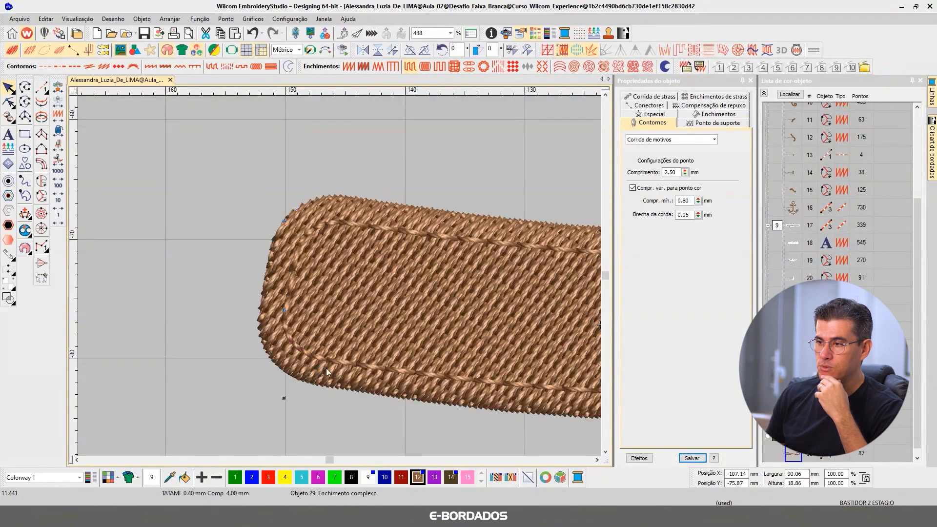
{"action": "left_click", "coordinate": [368, 479]}
{"action": "scroll", "coordinate": [340, 276], "scroll_direction": "down", "scroll_amount": 2}
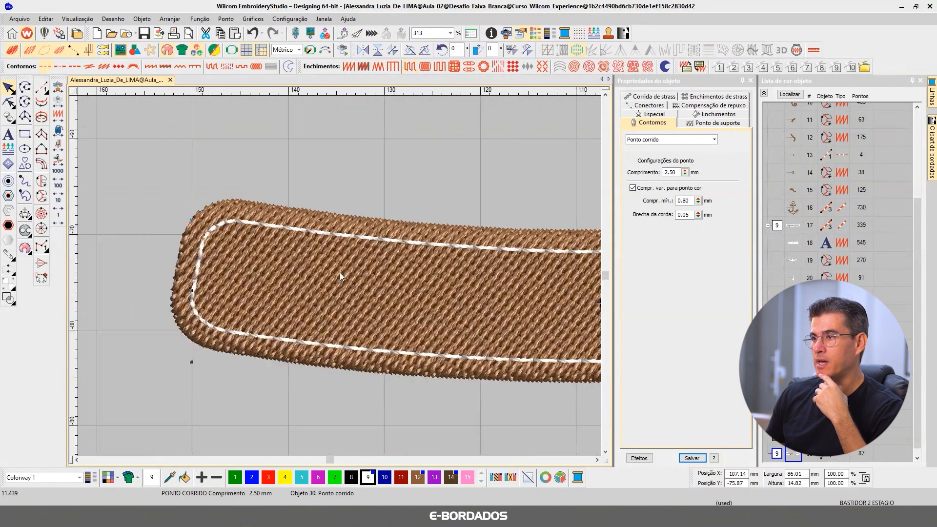
Step: Examine the margin between the white running line and the fill's edge along the whole new banner
{"action": "scroll", "coordinate": [340, 272], "scroll_direction": "up", "scroll_amount": 2}
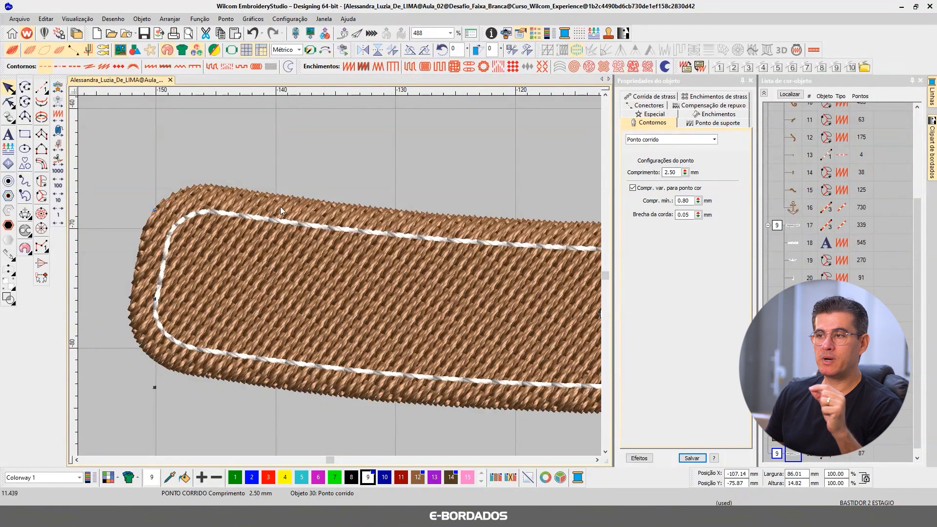
{"action": "scroll", "coordinate": [506, 306], "scroll_direction": "down", "scroll_amount": 2}
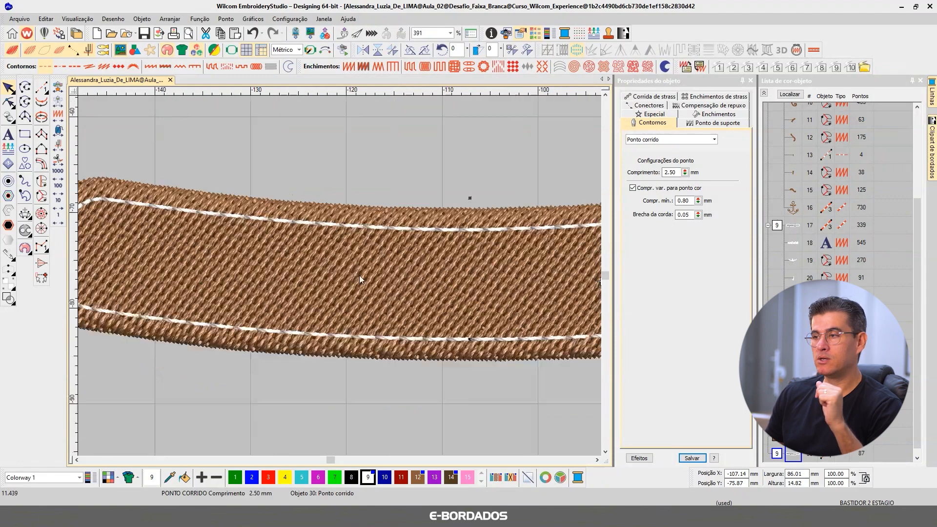
{"action": "scroll", "coordinate": [565, 262], "scroll_direction": "down", "scroll_amount": 3}
{"action": "scroll", "coordinate": [409, 267], "scroll_direction": "up", "scroll_amount": 3}
{"action": "scroll", "coordinate": [340, 276], "scroll_direction": "up", "scroll_amount": 2}
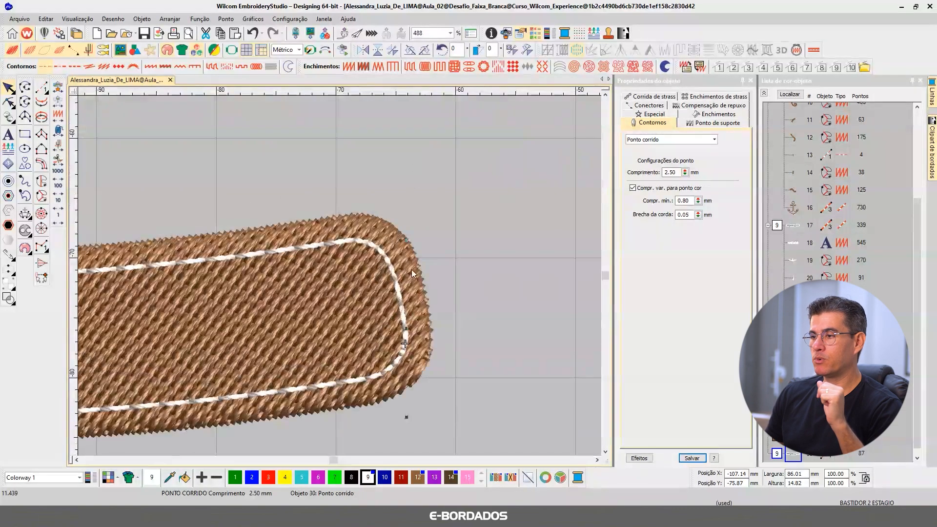
{"action": "scroll", "coordinate": [340, 276], "scroll_direction": "down", "scroll_amount": 4}
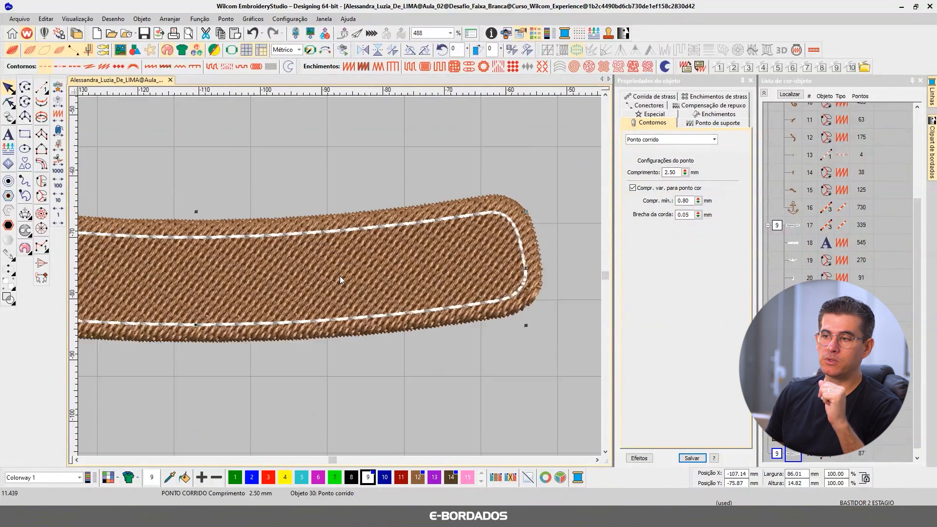
{"action": "scroll", "coordinate": [340, 276], "scroll_direction": "up", "scroll_amount": 2}
{"action": "scroll", "coordinate": [341, 284], "scroll_direction": "down", "scroll_amount": 4}
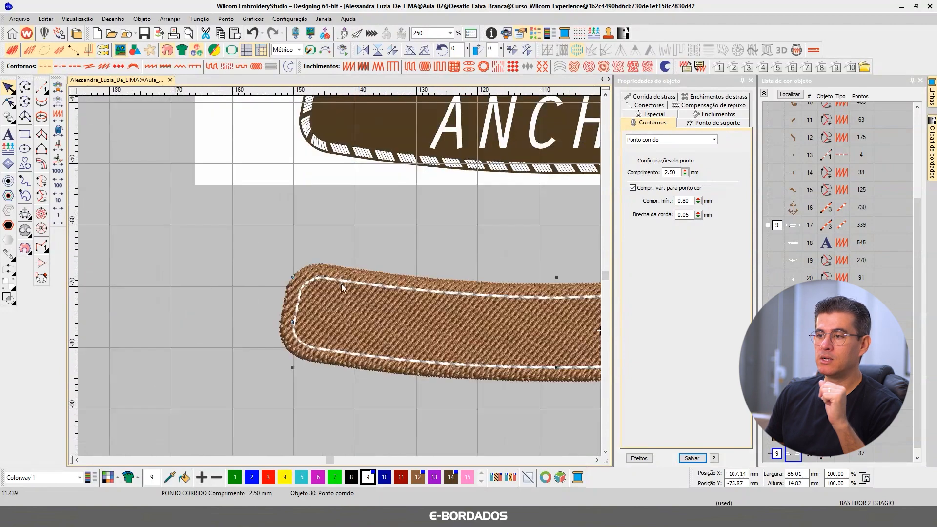
Step: Select the new banner fill with its white line and move both directly below the stitched ANCHOR banner for comparison
{"action": "scroll", "coordinate": [539, 289], "scroll_direction": "up", "scroll_amount": 1}
{"action": "left_click_drag", "start_coordinate": [557, 337], "coordinate": [268, 247]}
{"action": "mouse_move", "coordinate": [389, 309]}
{"action": "left_mouse_down"}
{"action": "mouse_move", "coordinate": [573, 312]}
{"action": "mouse_move", "coordinate": [519, 289]}
{"action": "mouse_move", "coordinate": [537, 280]}
{"action": "left_mouse_up"}
{"action": "key", "text": "0"}
{"action": "key", "text": "b"}
{"action": "left_click_drag", "start_coordinate": [348, 333], "coordinate": [510, 384]}
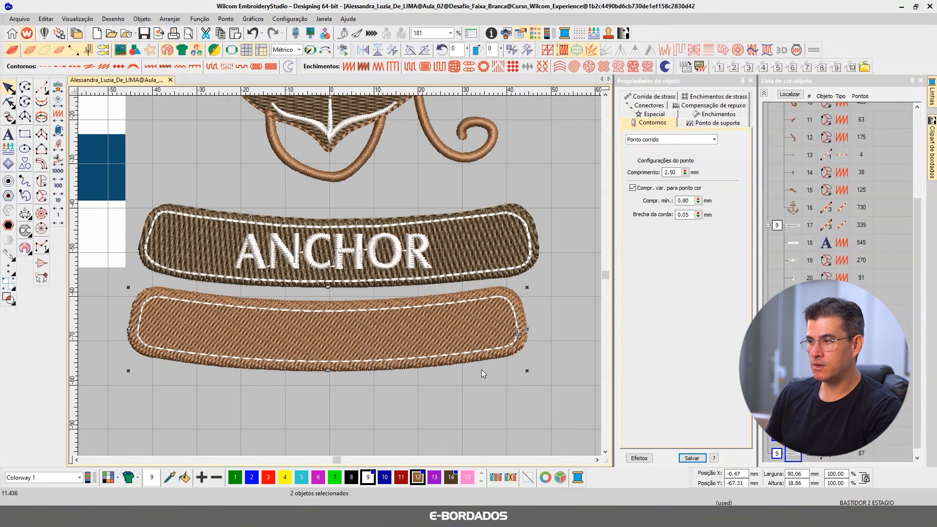
{"action": "key", "text": "Escape"}
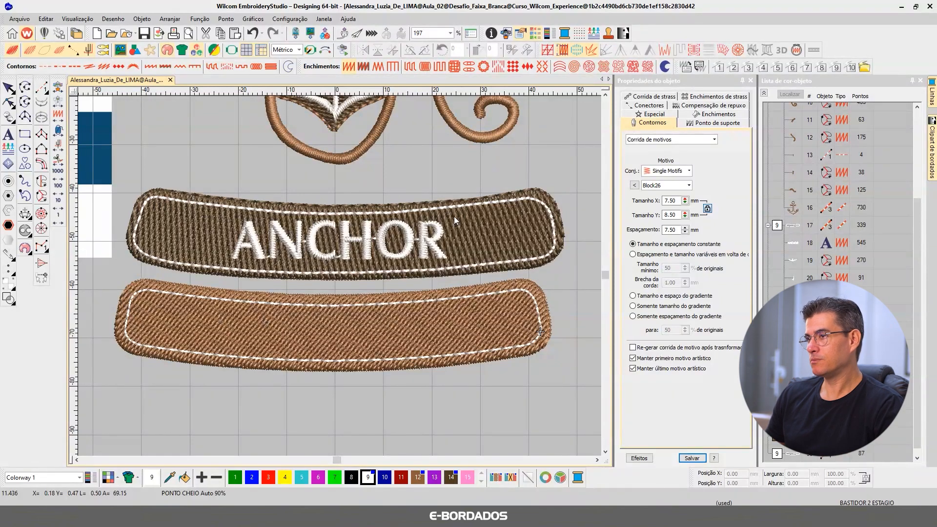
Step: Isolate the white colour 9 objects and open the underlay settings of the satin highlight on the anchor's right crossbar
{"action": "scroll", "coordinate": [454, 217], "scroll_direction": "down", "scroll_amount": 3}
{"action": "scroll", "coordinate": [310, 195], "scroll_direction": "down", "scroll_amount": 1}
{"action": "scroll", "coordinate": [309, 200], "scroll_direction": "up", "scroll_amount": 3}
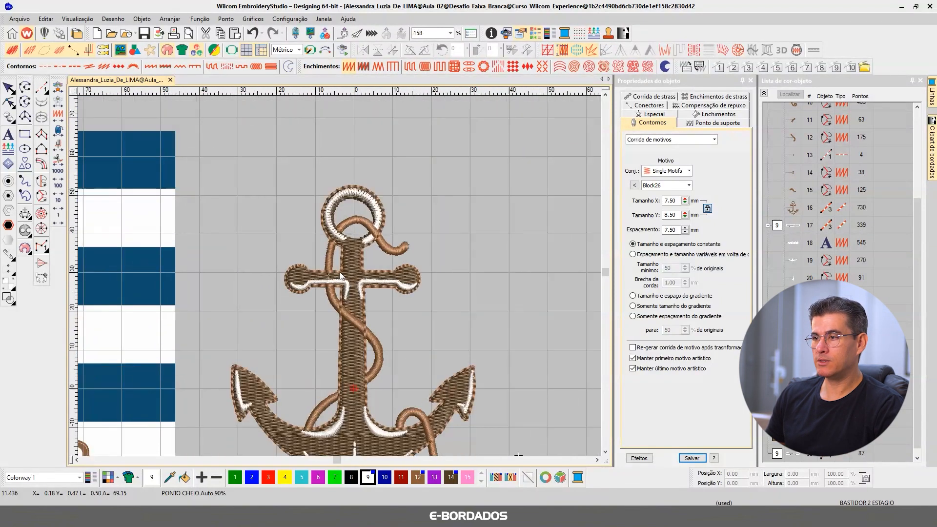
{"action": "scroll", "coordinate": [340, 275], "scroll_direction": "up", "scroll_amount": 3}
{"action": "left_click", "coordinate": [442, 297]}
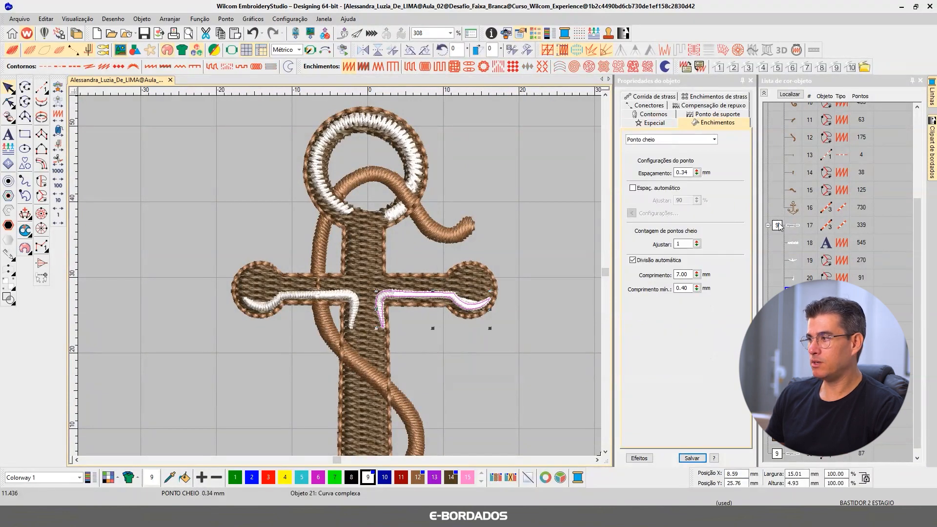
{"action": "left_click", "coordinate": [777, 224]}
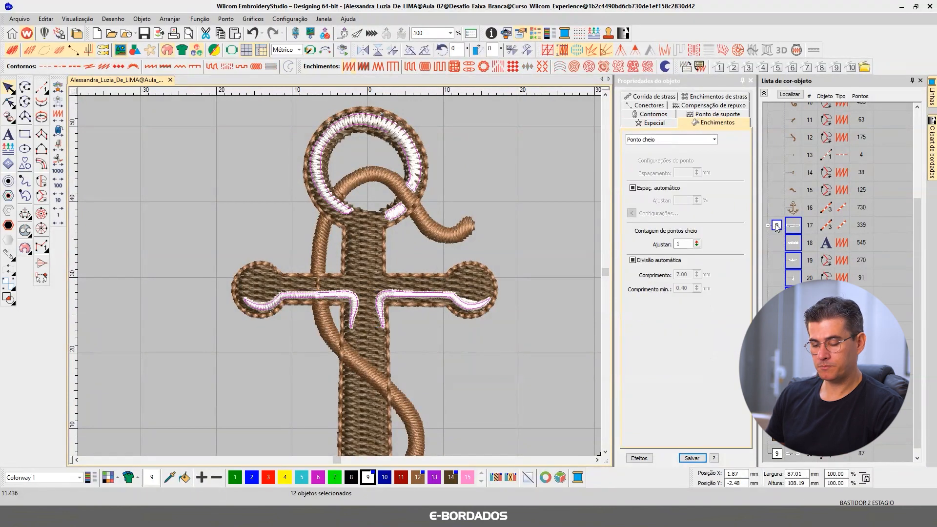
{"action": "left_click", "coordinate": [406, 294]}
{"action": "left_click", "coordinate": [710, 116]}
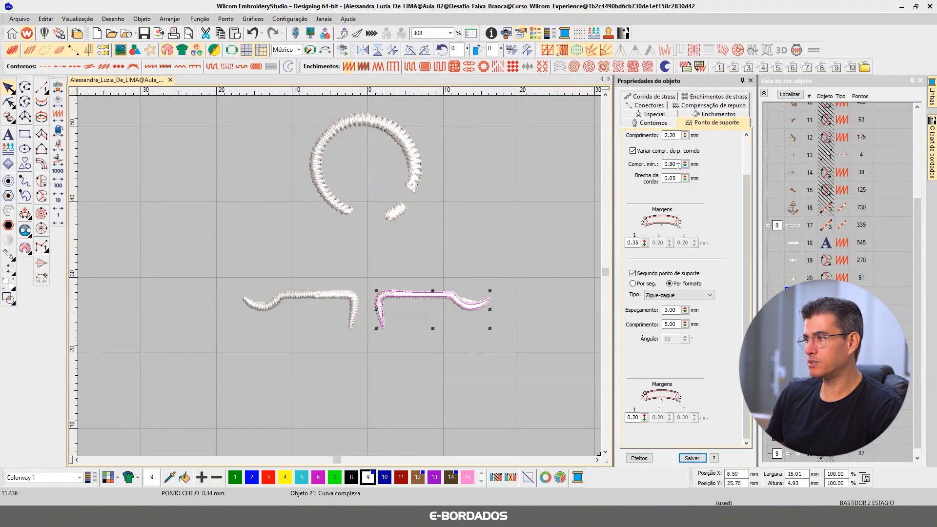
Step: Turn off the first underlay on the satin highlight of the anchor's right crossbar
{"action": "scroll", "coordinate": [687, 245], "scroll_direction": "up", "scroll_amount": 3}
{"action": "scroll", "coordinate": [687, 249], "scroll_direction": "up", "scroll_amount": 3}
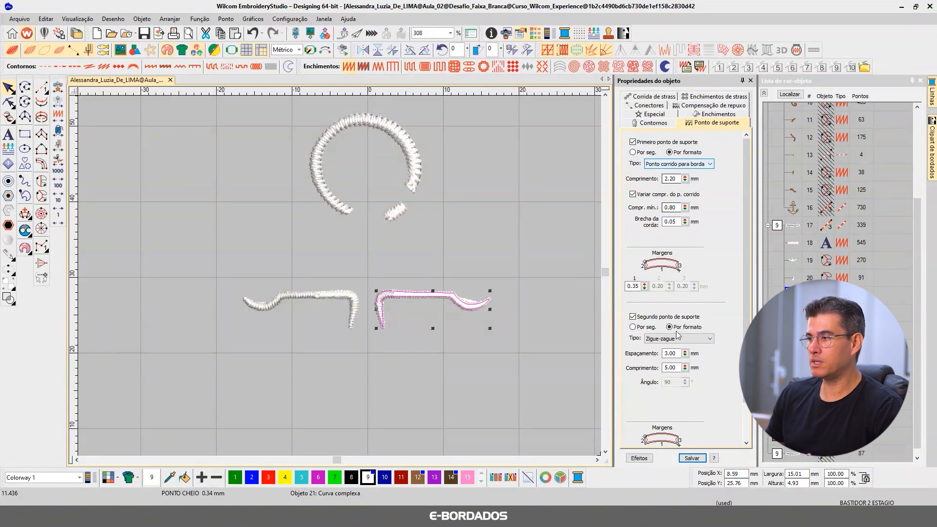
{"action": "left_click", "coordinate": [633, 141]}
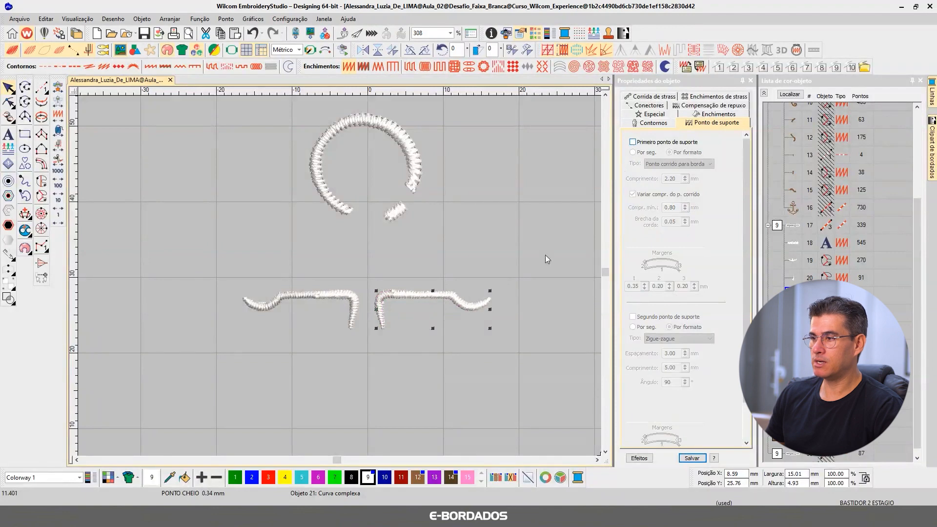
Step: Select all ten white satin details of the anchor and turn off their underlay
{"action": "scroll", "coordinate": [368, 309], "scroll_direction": "down", "scroll_amount": 4}
{"action": "left_click_drag", "start_coordinate": [238, 220], "coordinate": [464, 414]}
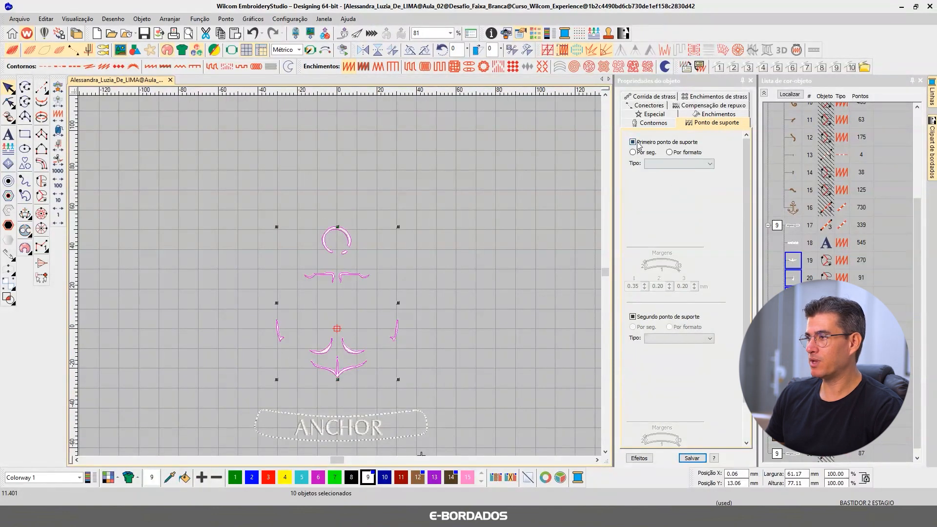
{"action": "key", "text": "b"}
{"action": "left_click_drag", "start_coordinate": [226, 252], "coordinate": [480, 402]}
Step: Replace the automatic spacing of the selected white satin details with a fixed stitch spacing of 0.65 mm
{"action": "left_click", "coordinate": [707, 116]}
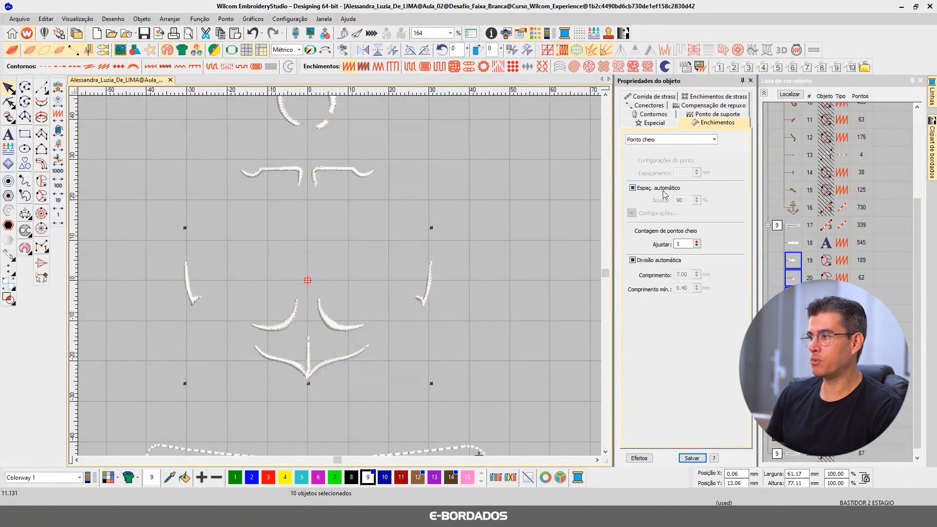
{"action": "left_click", "coordinate": [688, 172]}
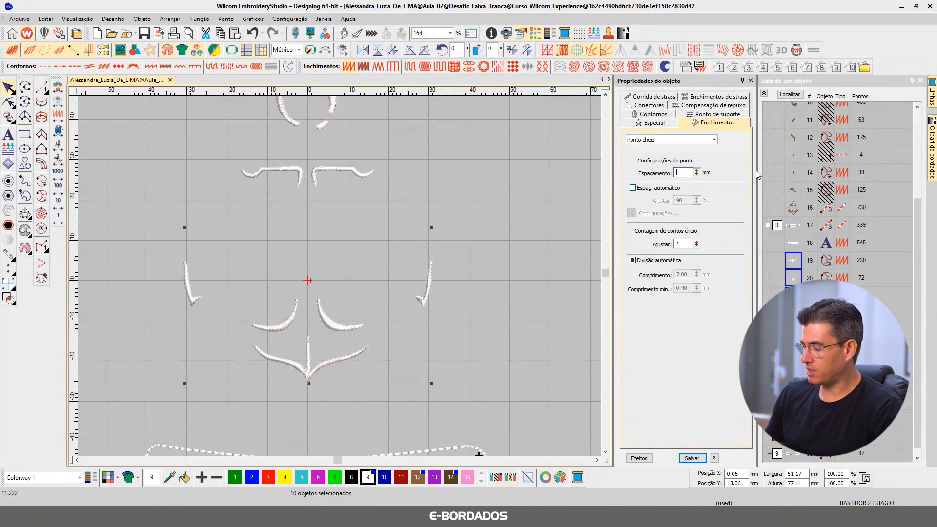
{"action": "type", "text": "0.65"}
{"action": "key", "text": "Return"}
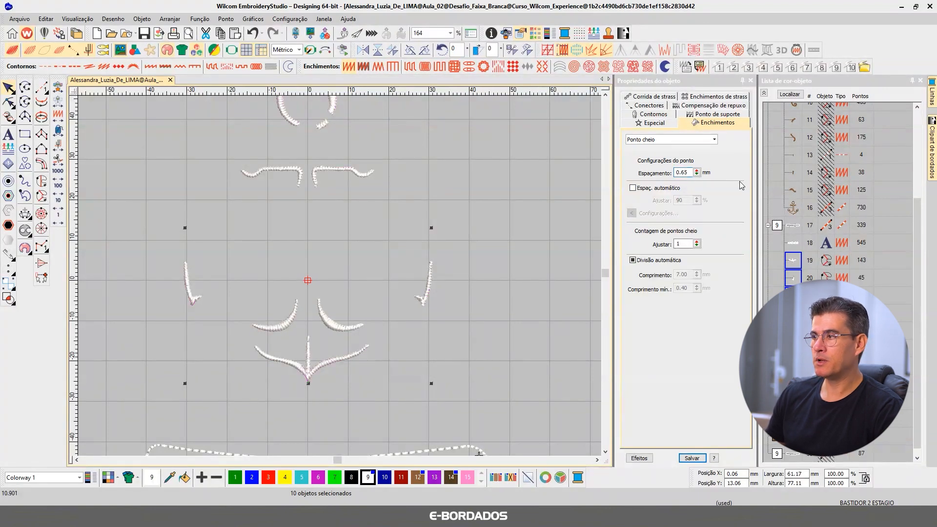
Step: Set the pull compensation of the selected white satin details to 0.30 mm
{"action": "left_click", "coordinate": [709, 106]}
{"action": "double_click", "coordinate": [671, 155]}
{"action": "type", "text": "0.3"}
{"action": "key", "text": "Return"}
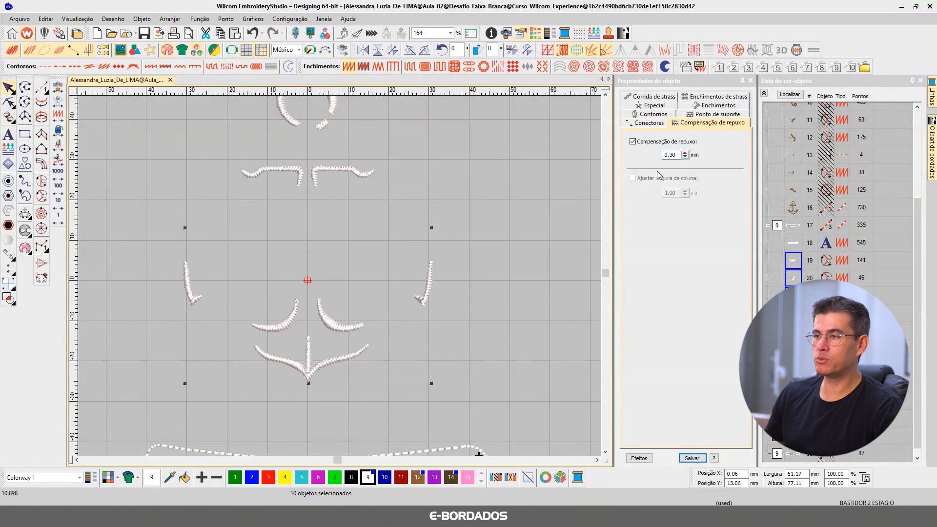
Step: Show all colours again and examine the white highlights on the anchor's lower curves, crossbar and ring
{"action": "left_click", "coordinate": [469, 202]}
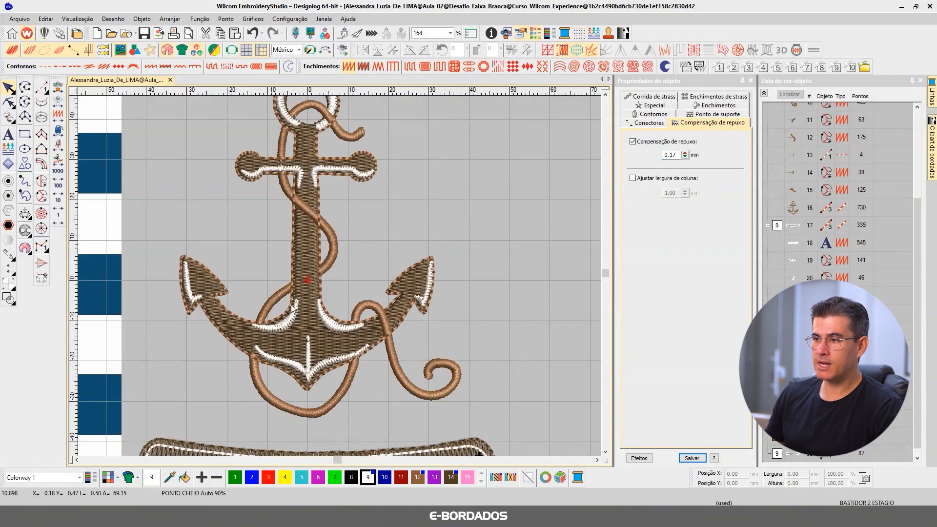
{"action": "scroll", "coordinate": [298, 325], "scroll_direction": "up", "scroll_amount": 4}
{"action": "left_click", "coordinate": [305, 268]}
{"action": "left_click", "coordinate": [420, 282]}
{"action": "left_click", "coordinate": [292, 284]}
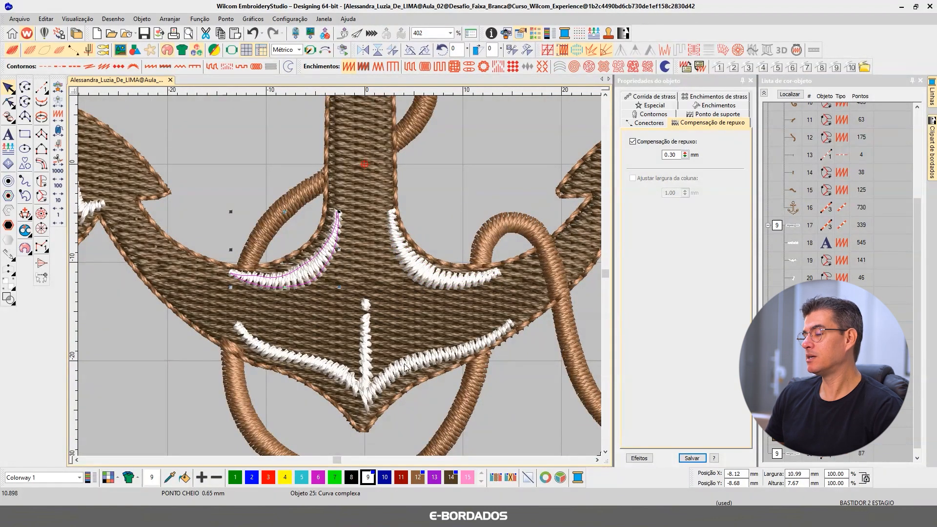
{"action": "left_click", "coordinate": [605, 94]}
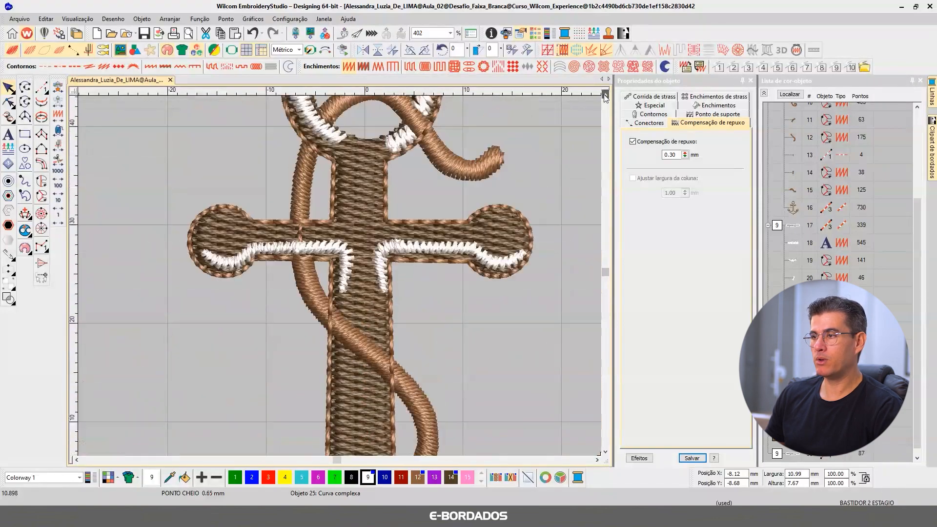
{"action": "left_click", "coordinate": [605, 95]}
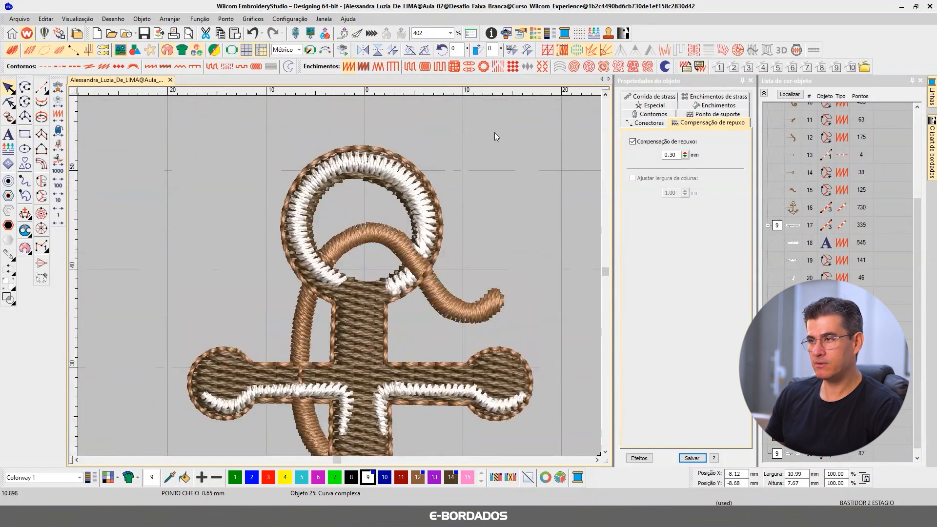
Step: Reshape the brown anchor fill at its ring, moving nodes on the upper outer edge outward and adjusting the inner edge
{"action": "left_click", "coordinate": [330, 192]}
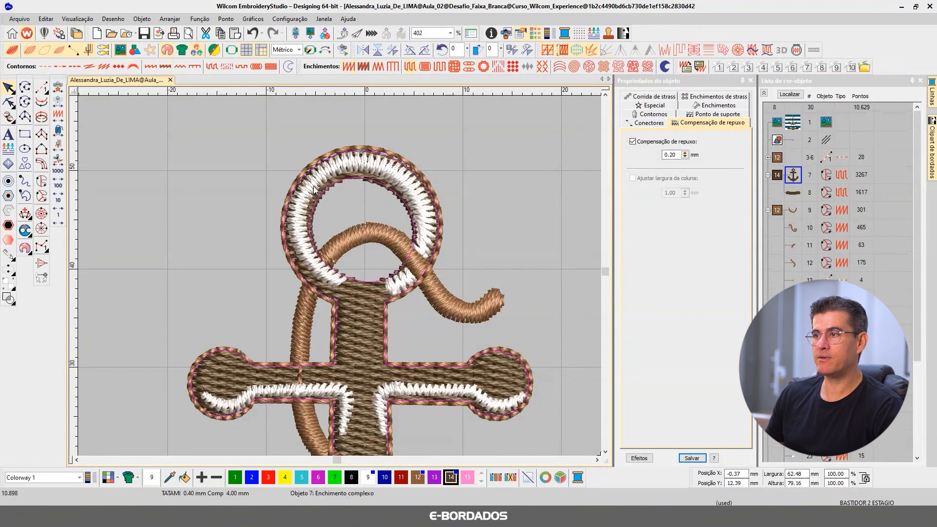
{"action": "scroll", "coordinate": [339, 175], "scroll_direction": "up", "scroll_amount": 1}
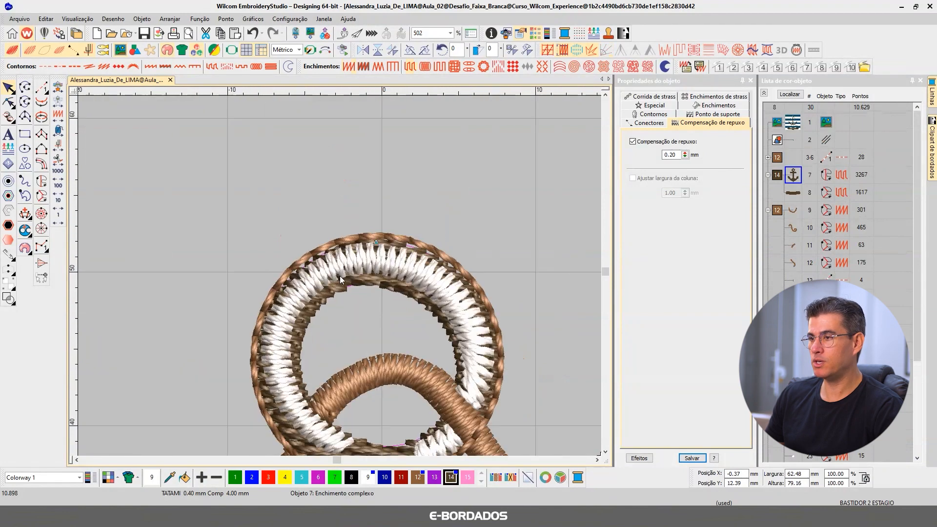
{"action": "left_click", "coordinate": [9, 102]}
{"action": "left_click_drag", "start_coordinate": [318, 257], "coordinate": [273, 295]}
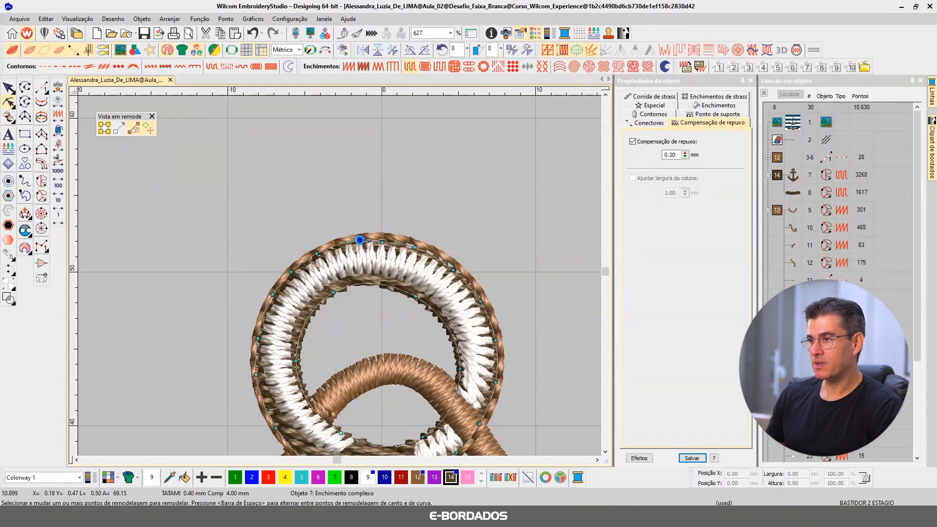
{"action": "left_click_drag", "start_coordinate": [382, 242], "coordinate": [360, 240]}
{"action": "key", "text": "Return"}
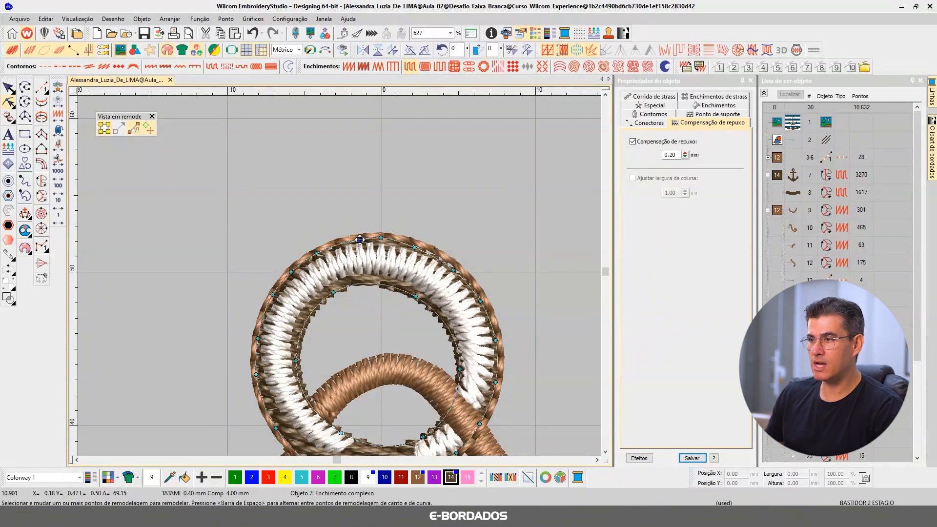
{"action": "left_click", "coordinate": [415, 247]}
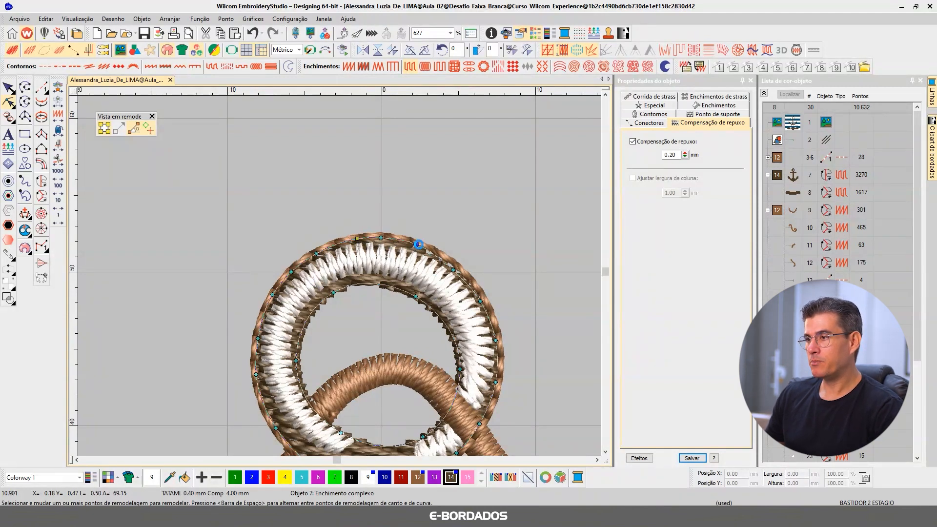
{"action": "left_click", "coordinate": [454, 269]}
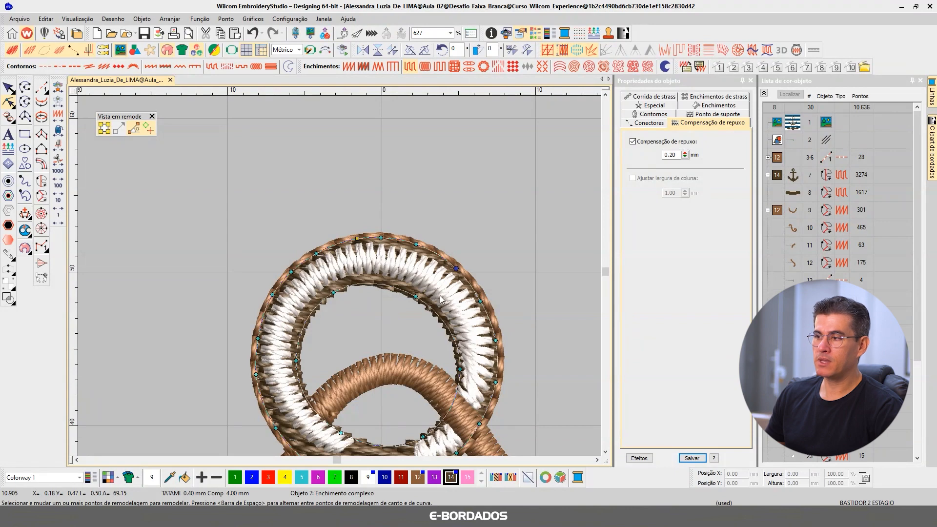
{"action": "left_click", "coordinate": [416, 296]}
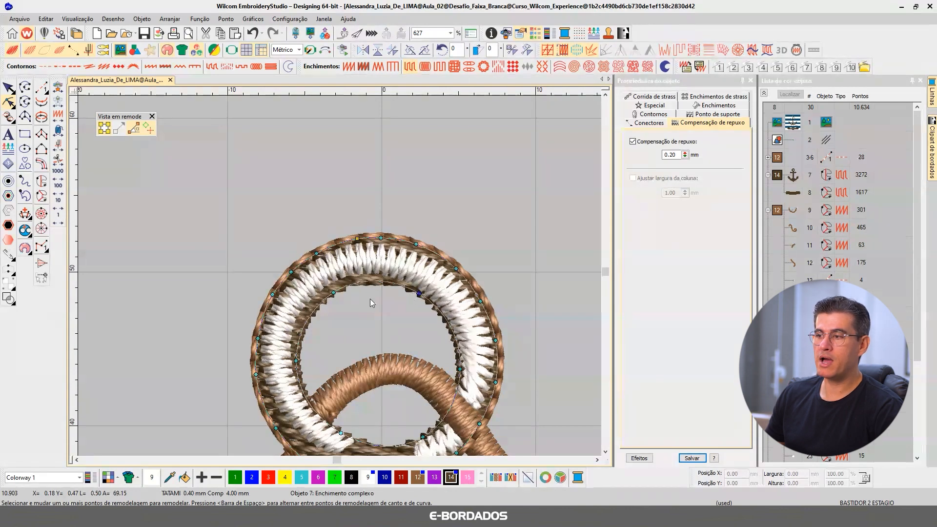
{"action": "left_click", "coordinate": [8, 89]}
Step: Examine the reshaped ring and the white highlights across the upper part of the anchor
{"action": "scroll", "coordinate": [206, 217], "scroll_direction": "down", "scroll_amount": 1}
{"action": "scroll", "coordinate": [340, 276], "scroll_direction": "up", "scroll_amount": 1}
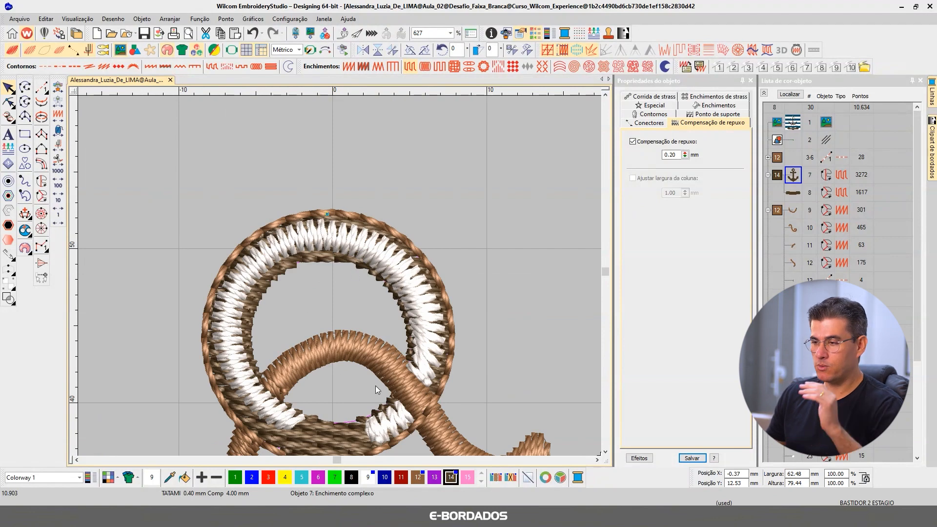
{"action": "scroll", "coordinate": [340, 277], "scroll_direction": "down", "scroll_amount": 1}
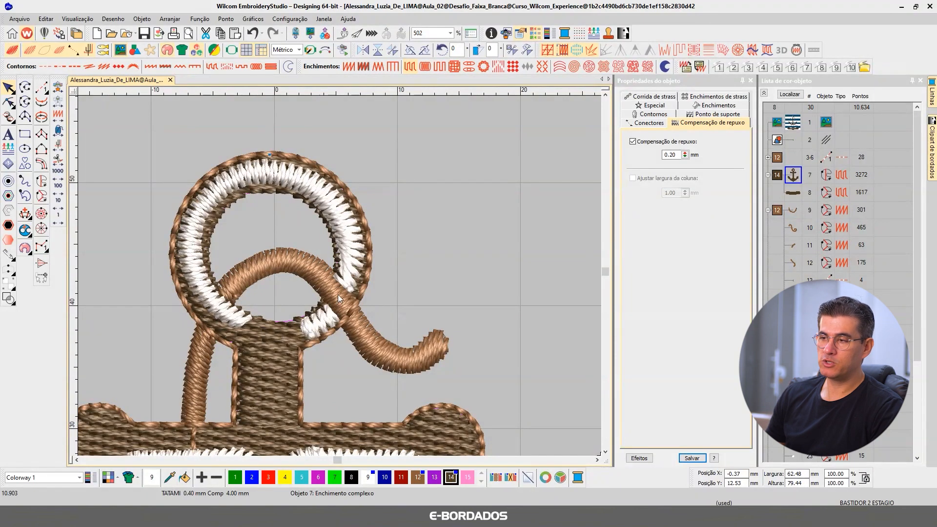
{"action": "scroll", "coordinate": [413, 277], "scroll_direction": "down", "scroll_amount": 4}
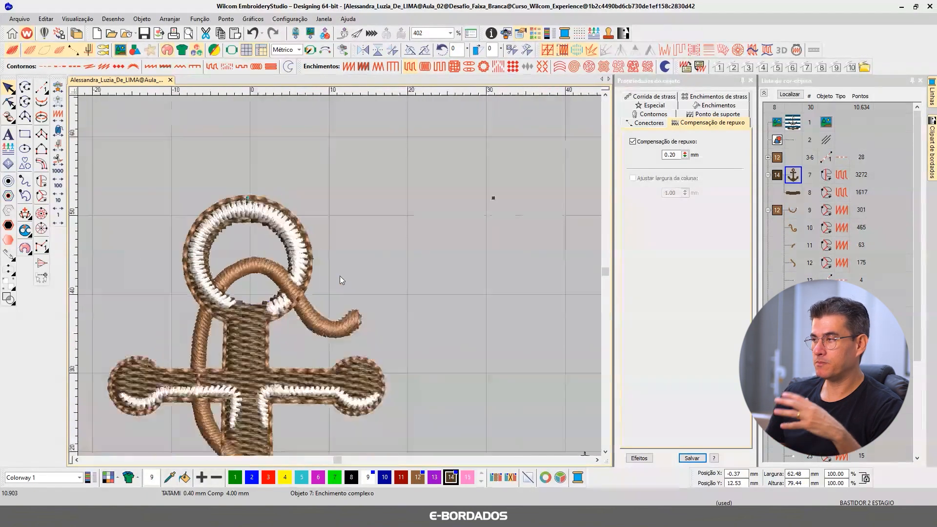
{"action": "key", "text": "b"}
{"action": "left_click_drag", "start_coordinate": [144, 201], "coordinate": [451, 444]}
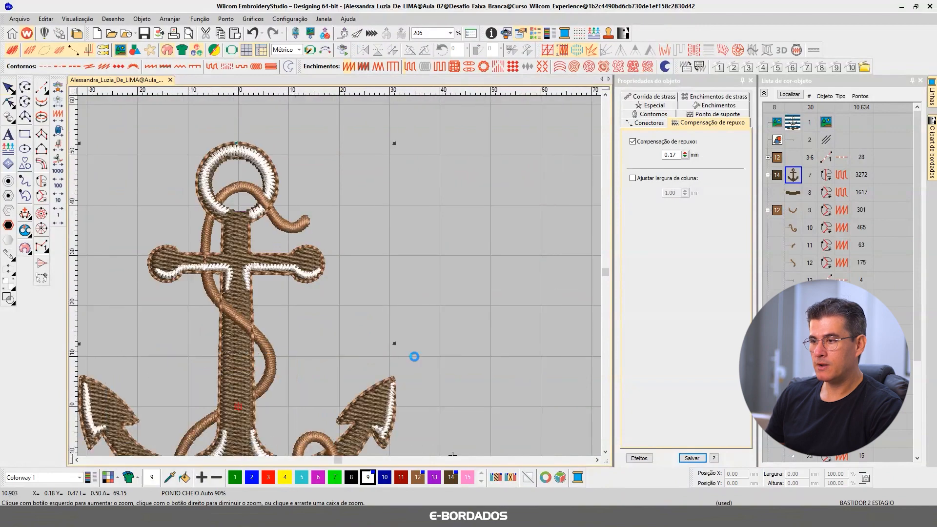
Step: Change the baseline of the white ANCHOR lettering to Arco SAH
{"action": "left_click", "coordinate": [605, 452]}
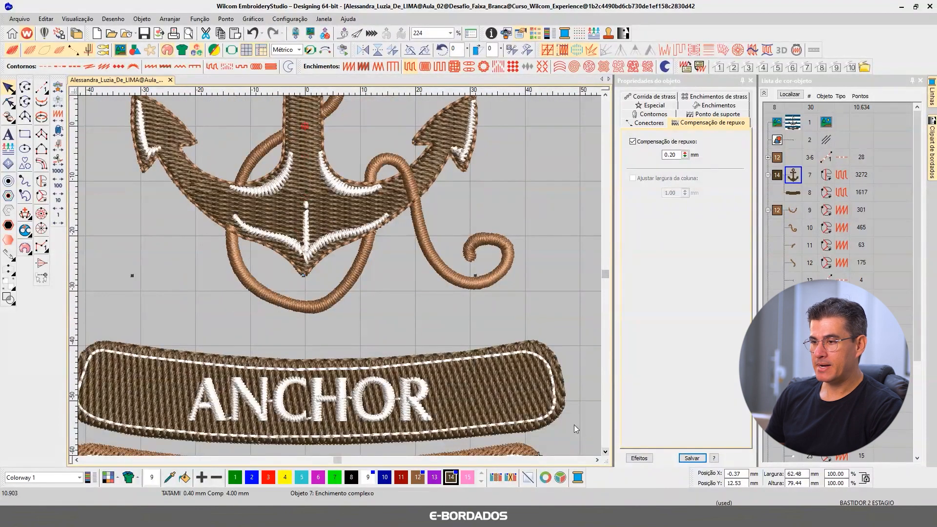
{"action": "left_click", "coordinate": [398, 402]}
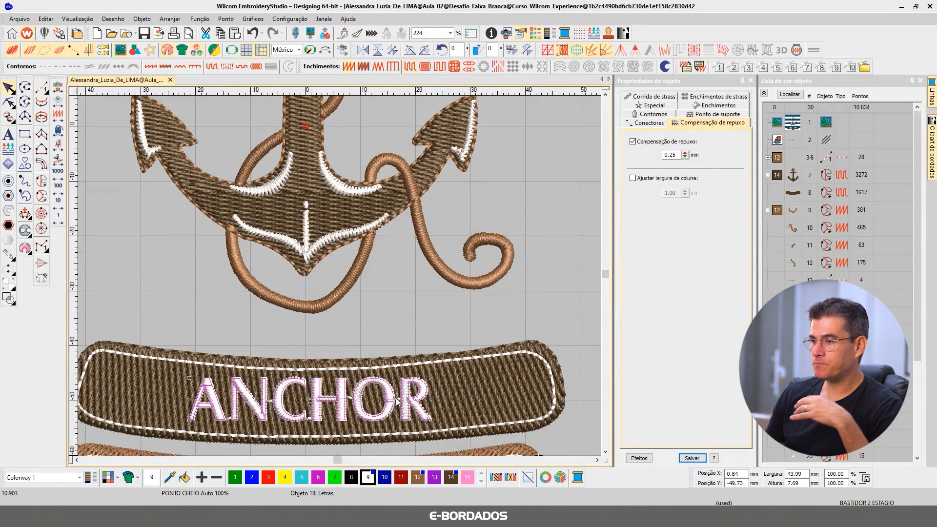
{"action": "left_click", "coordinate": [717, 370]}
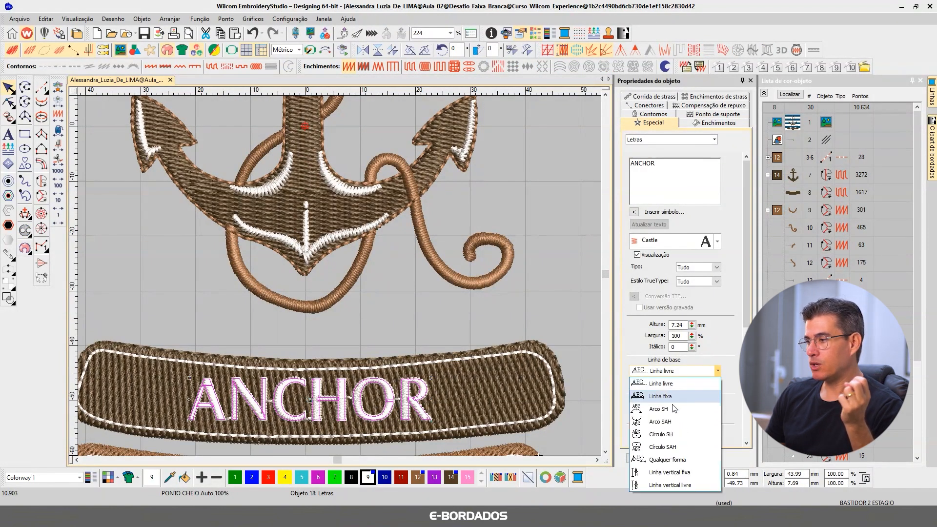
{"action": "left_click", "coordinate": [665, 421]}
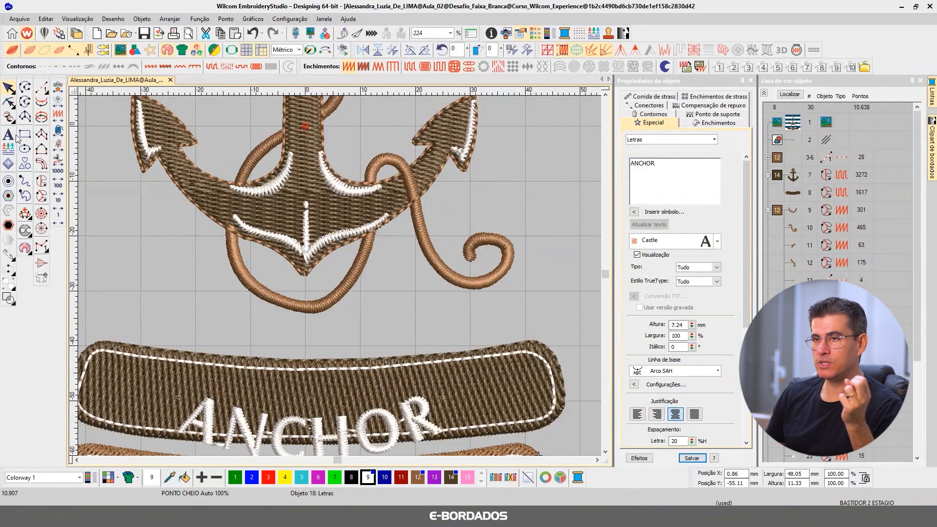
Step: Flatten the lettering's arc baseline to follow the banner's curve and move the text to the middle of the dark banner
{"action": "left_click", "coordinate": [8, 103]}
{"action": "scroll", "coordinate": [331, 273], "scroll_direction": "down", "scroll_amount": 4}
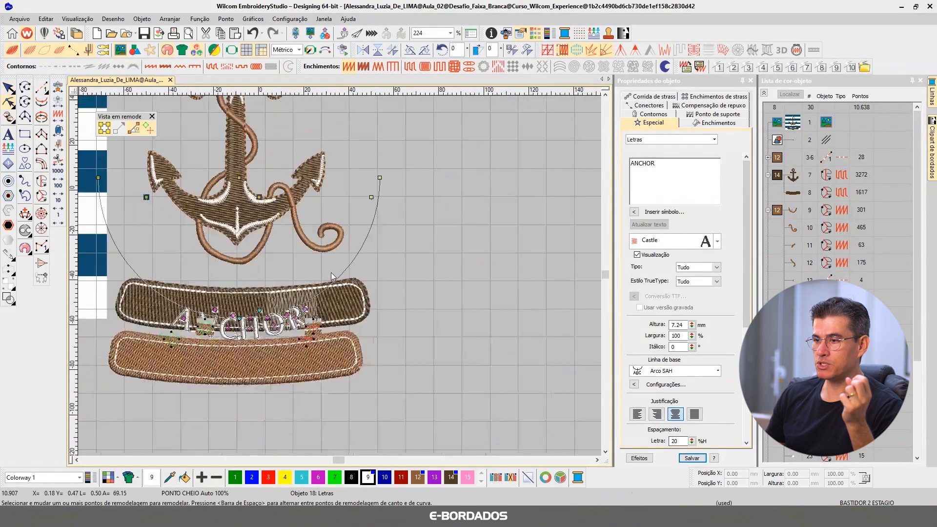
{"action": "left_click_drag", "start_coordinate": [260, 197], "coordinate": [294, 116]}
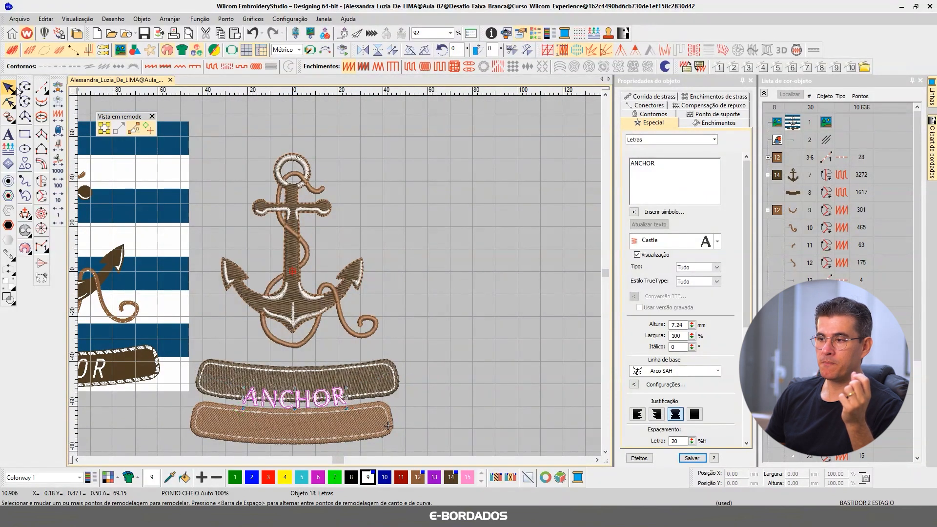
{"action": "key", "text": "Escape"}
{"action": "scroll", "coordinate": [348, 262], "scroll_direction": "up", "scroll_amount": 2}
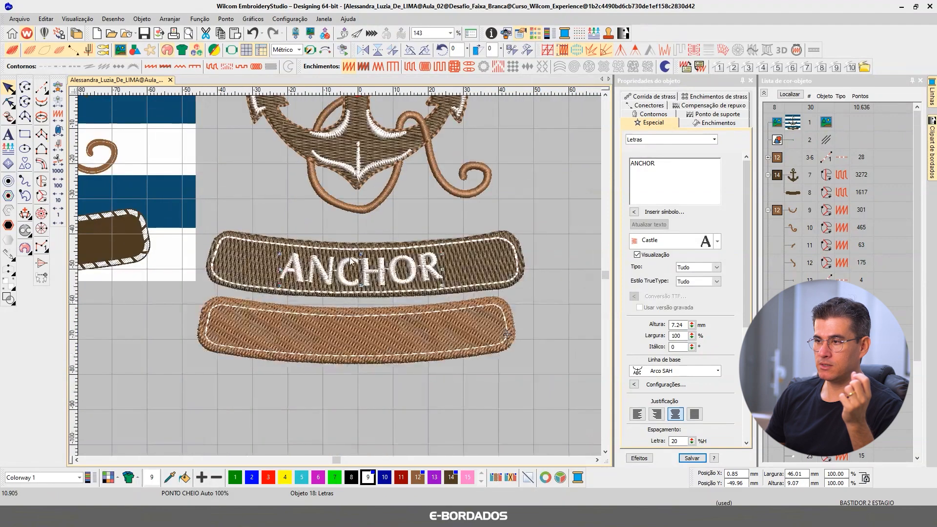
{"action": "scroll", "coordinate": [349, 262], "scroll_direction": "up", "scroll_amount": 3}
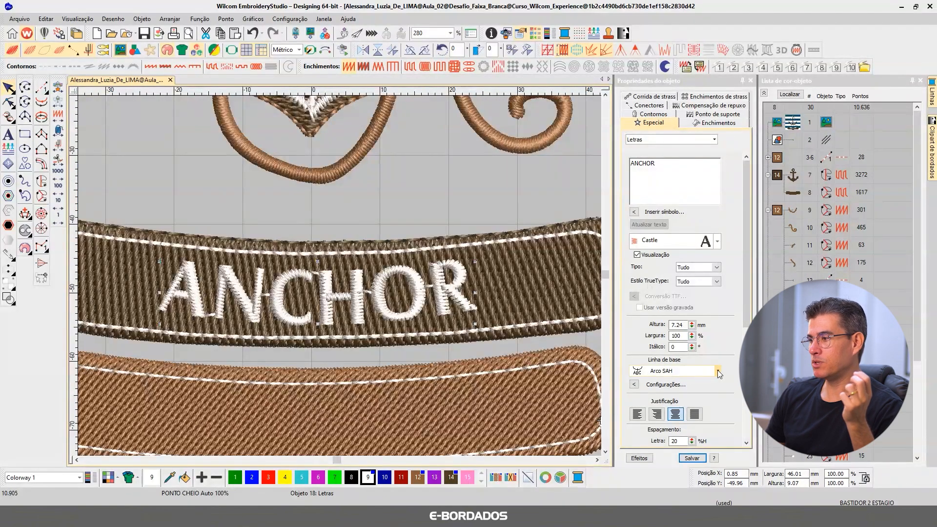
Step: Set the ANCHOR lettering's baseline to Linha livre and inspect the baseline and the letter C's reshape nodes
{"action": "left_click", "coordinate": [718, 372]}
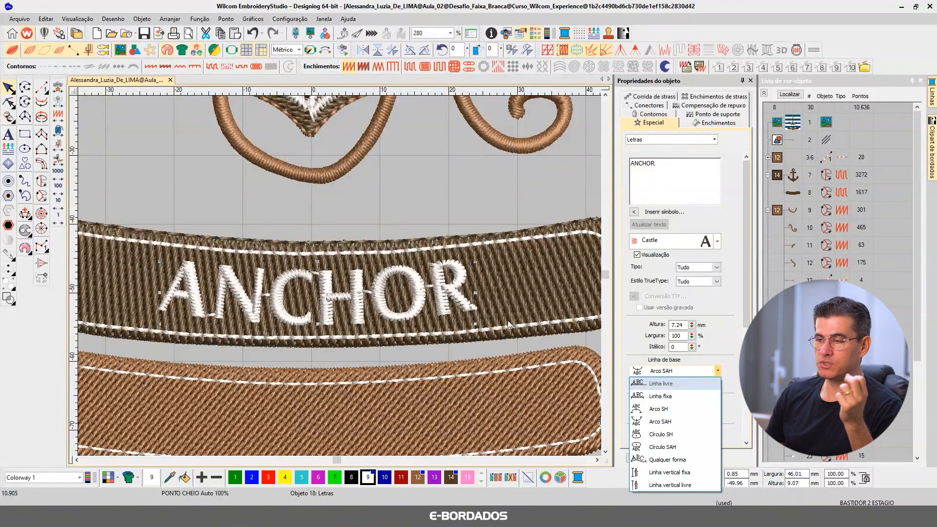
{"action": "left_click", "coordinate": [666, 385]}
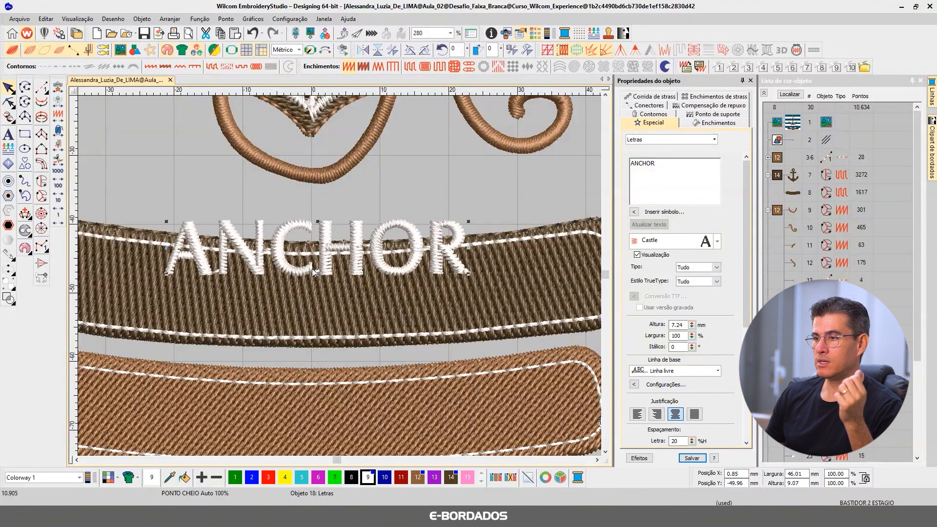
{"action": "left_click", "coordinate": [9, 102]}
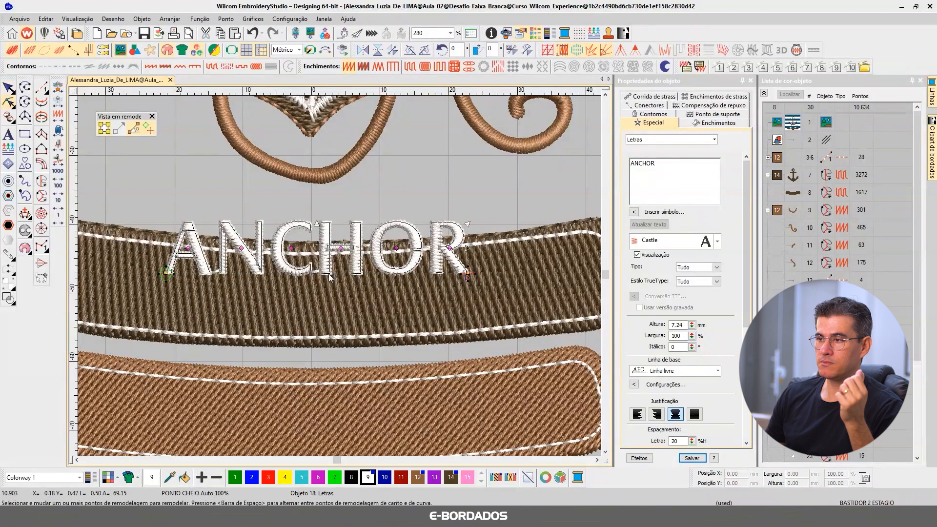
{"action": "left_click", "coordinate": [290, 276]}
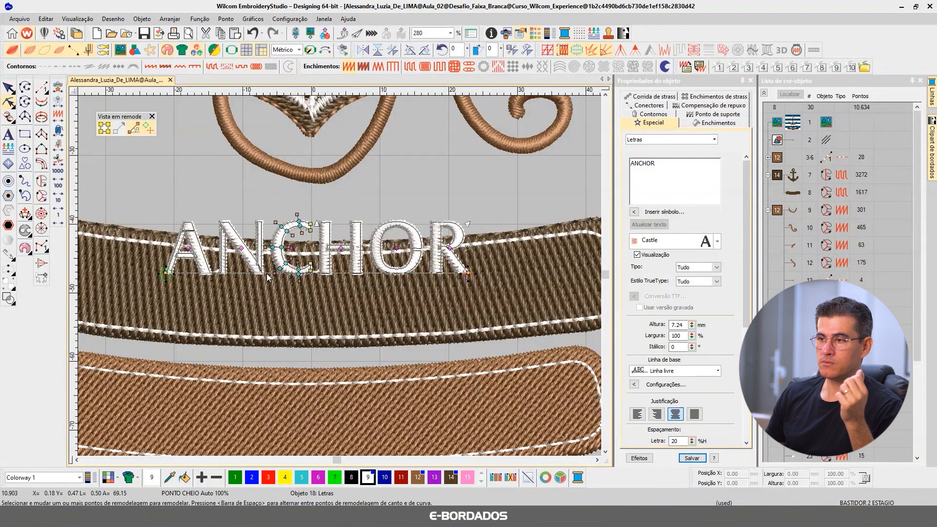
{"action": "left_click", "coordinate": [7, 88]}
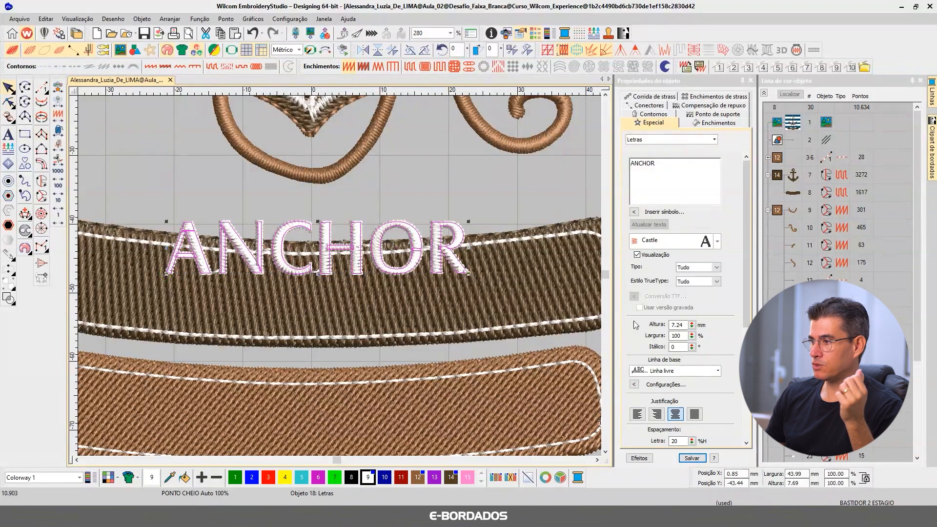
Step: Change the ANCHOR lettering's baseline to Qualquer forma and bend the baseline slightly downward into a shallow curve
{"action": "left_click", "coordinate": [674, 371]}
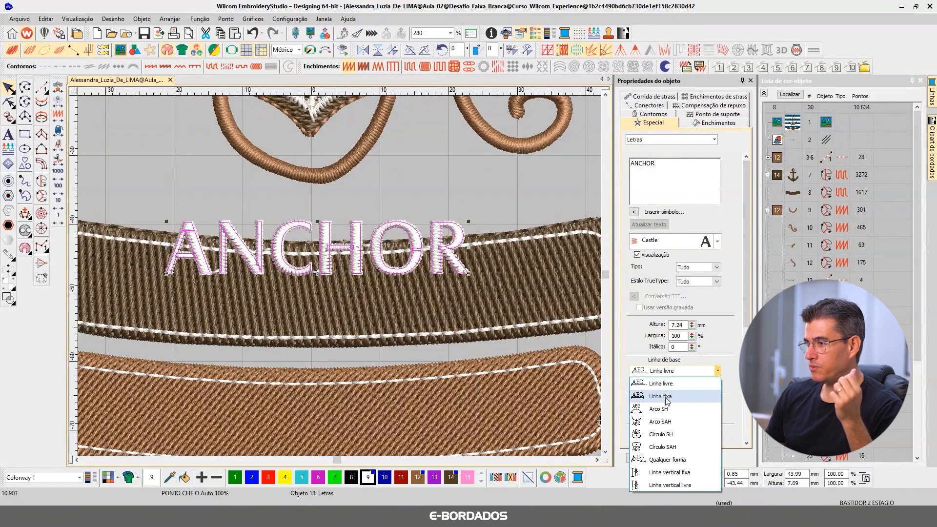
{"action": "left_click", "coordinate": [667, 459]}
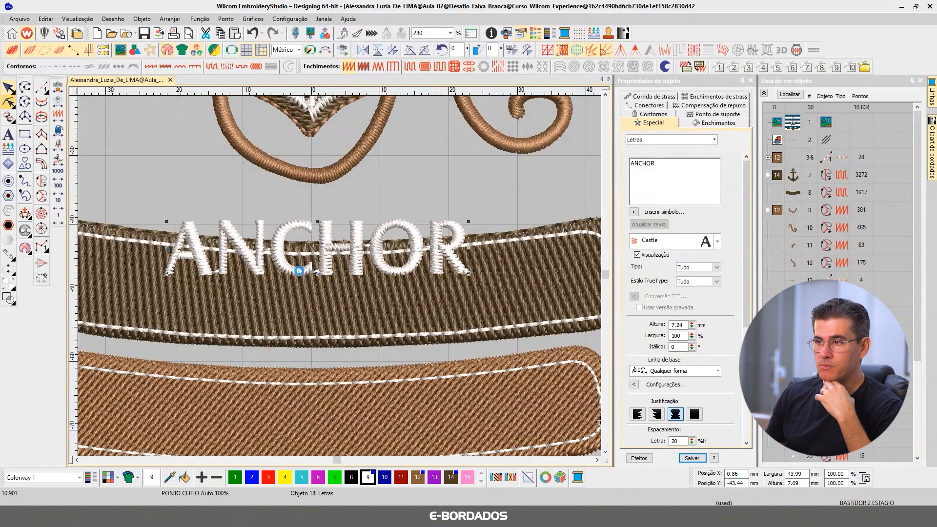
{"action": "key", "text": "h"}
{"action": "left_click_drag", "start_coordinate": [275, 275], "coordinate": [280, 283]}
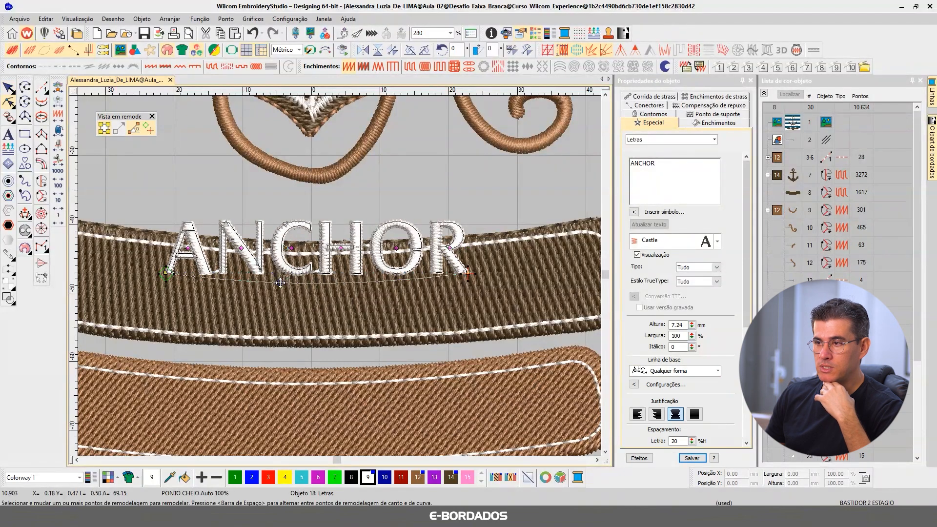
Step: Move the ANCHOR lettering down onto the dark banner and slightly deepen its baseline curve to match the banner
{"action": "left_click", "coordinate": [9, 88]}
{"action": "left_click_drag", "start_coordinate": [326, 281], "coordinate": [293, 318]}
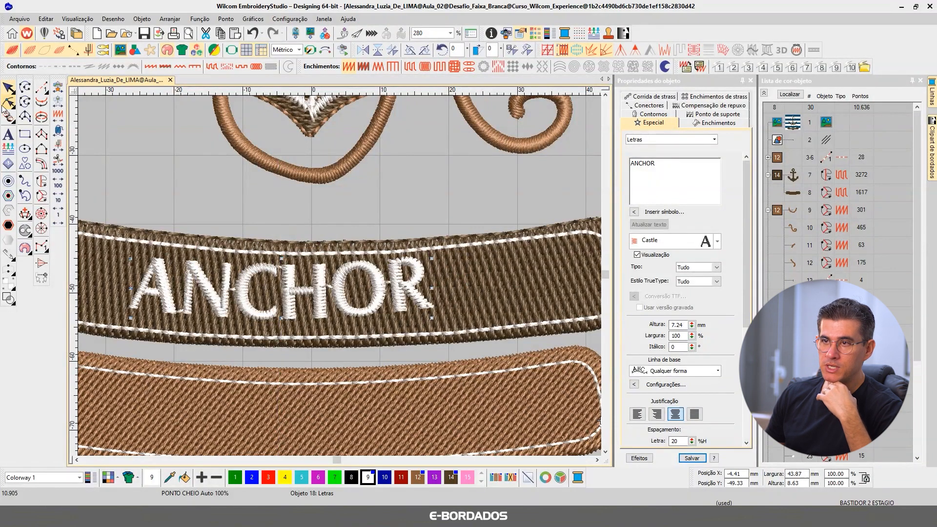
{"action": "mouse_move", "coordinate": [432, 319]}
{"action": "left_mouse_down"}
{"action": "mouse_move", "coordinate": [432, 327]}
{"action": "mouse_move", "coordinate": [417, 305]}
{"action": "mouse_move", "coordinate": [438, 326]}
{"action": "left_mouse_up"}
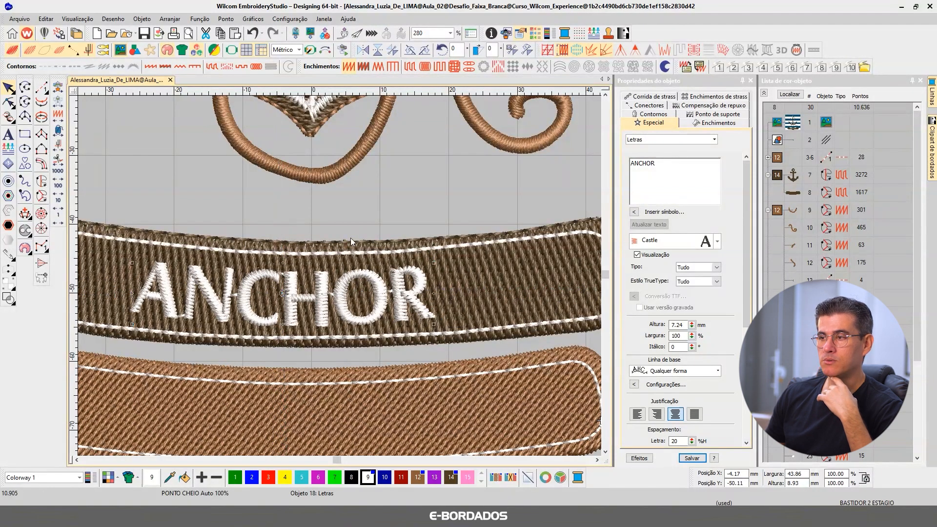
Step: Shift the curved ANCHOR lettering slightly to the right to center it on the dark banner, and leave it deselected
{"action": "left_click", "coordinate": [343, 222]}
{"action": "scroll", "coordinate": [333, 312], "scroll_direction": "down", "scroll_amount": 3}
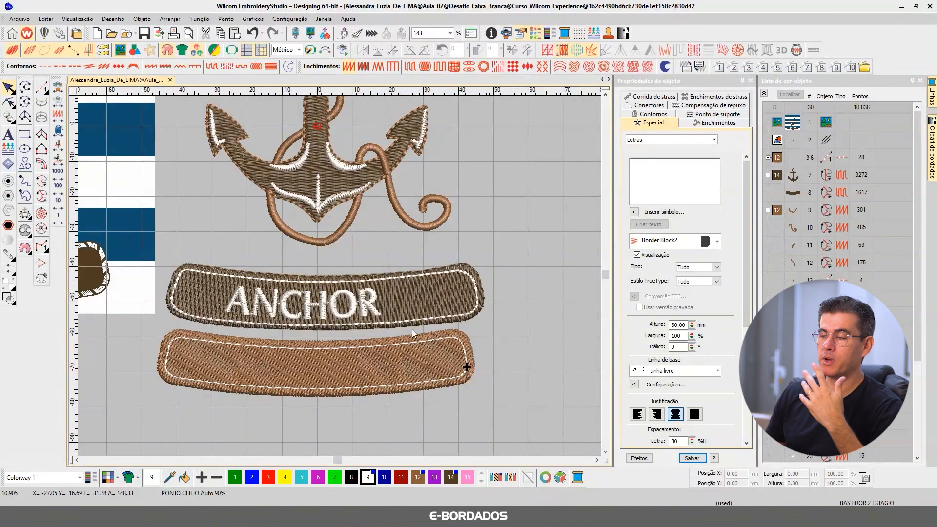
{"action": "left_click", "coordinate": [335, 312]}
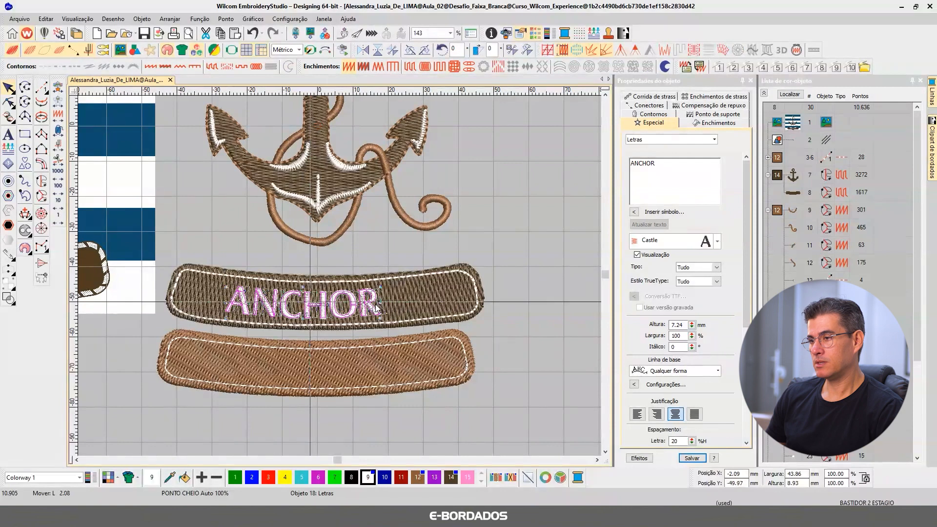
{"action": "left_click_drag", "start_coordinate": [368, 303], "coordinate": [375, 304]}
{"action": "left_click", "coordinate": [511, 241]}
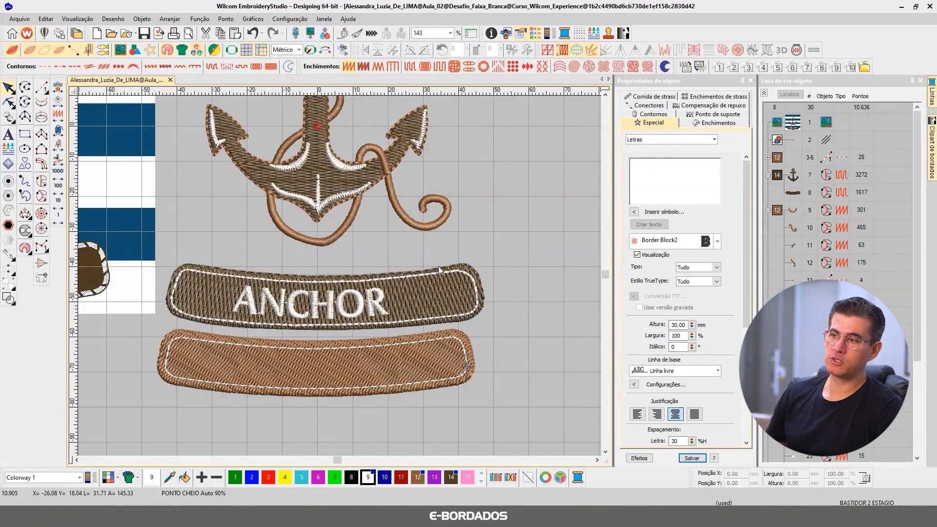